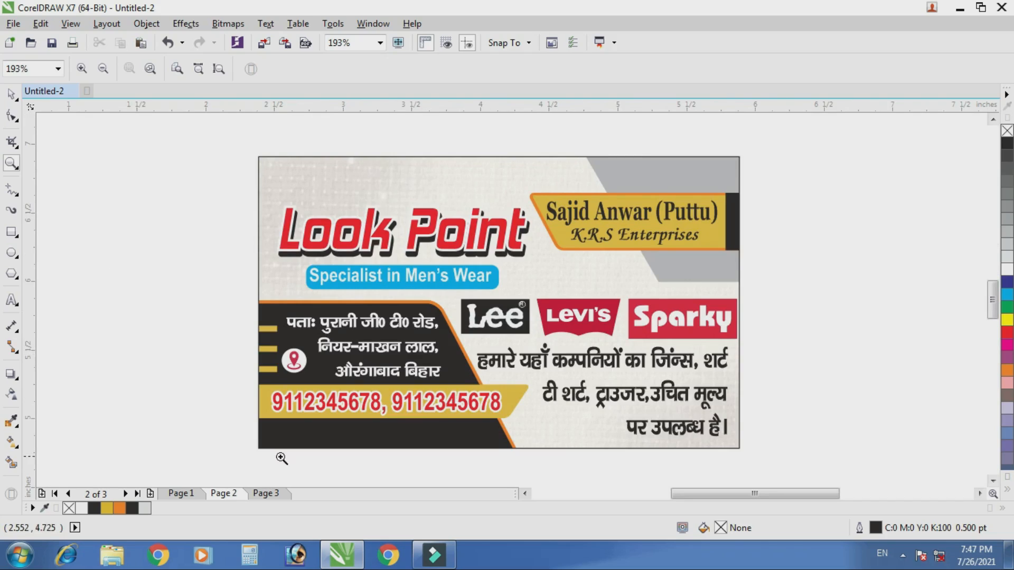
- Draw a rectangle about 4.83 by 2.77 inches on the blank Page 3 as the card outline
{"action": "left_click", "coordinate": [282, 497]}
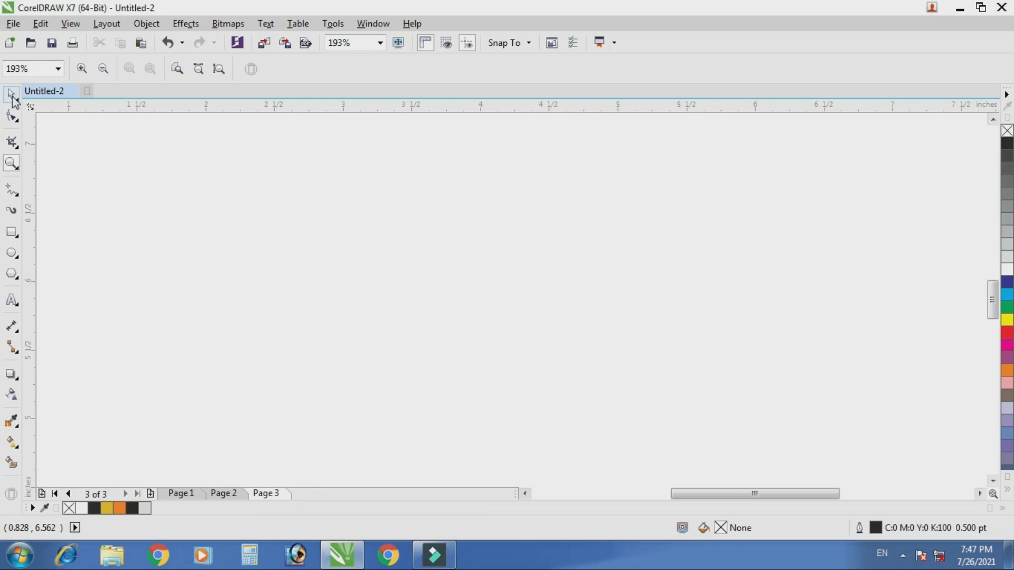
{"action": "left_click", "coordinate": [14, 237]}
{"action": "scroll", "coordinate": [410, 294], "scroll_direction": "down", "scroll_amount": 3}
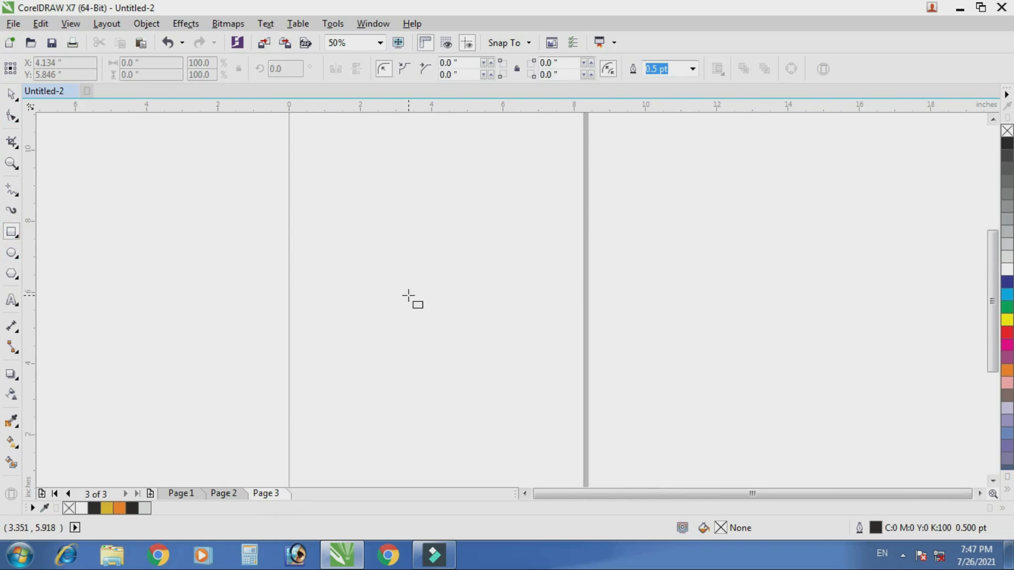
{"action": "left_click_drag", "start_coordinate": [351, 205], "coordinate": [525, 305]}
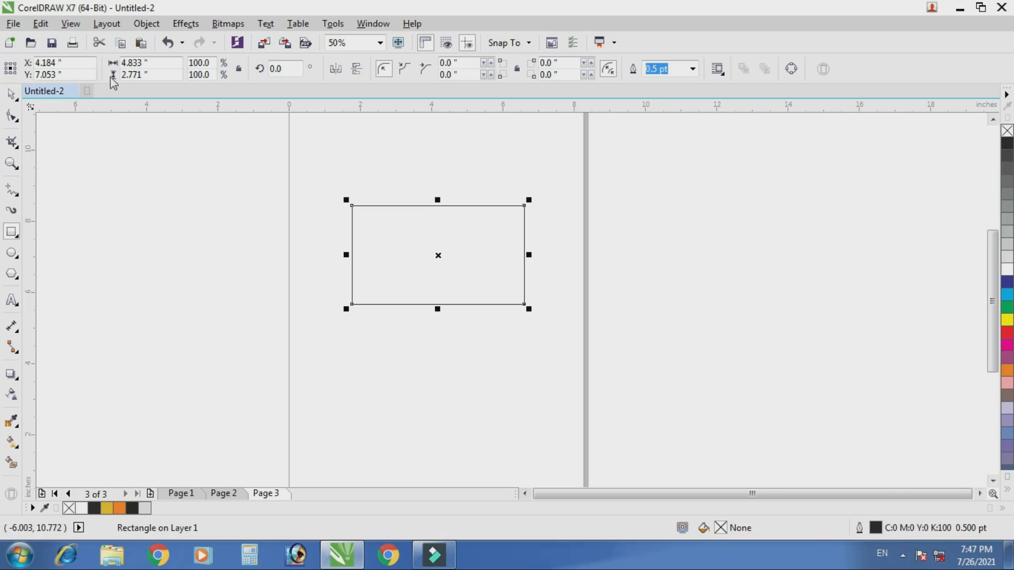
- Set the card rectangle's size to 3.5 inches wide and 2.1 inches high
{"action": "left_click", "coordinate": [155, 63]}
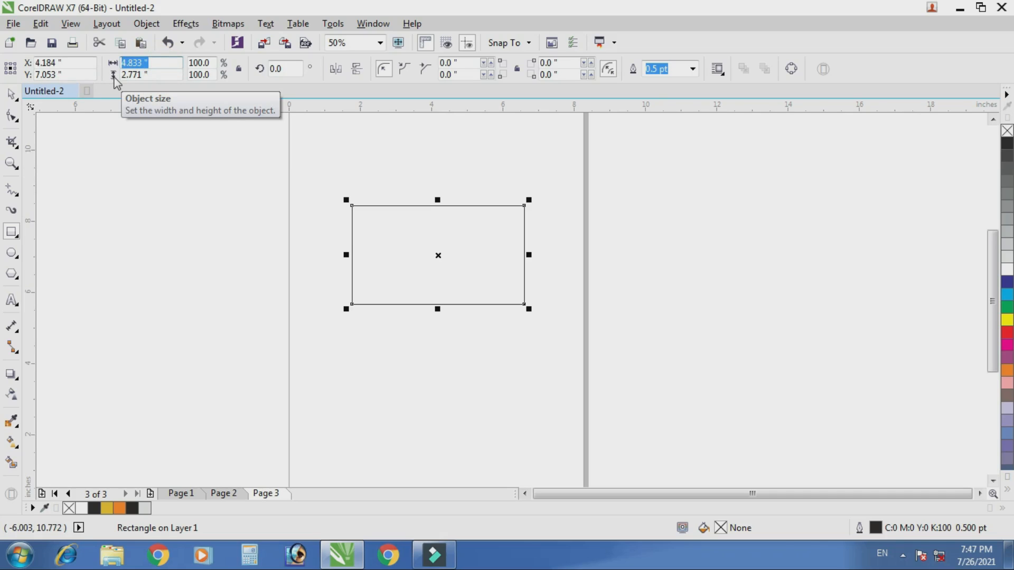
{"action": "type", "text": "3.5"}
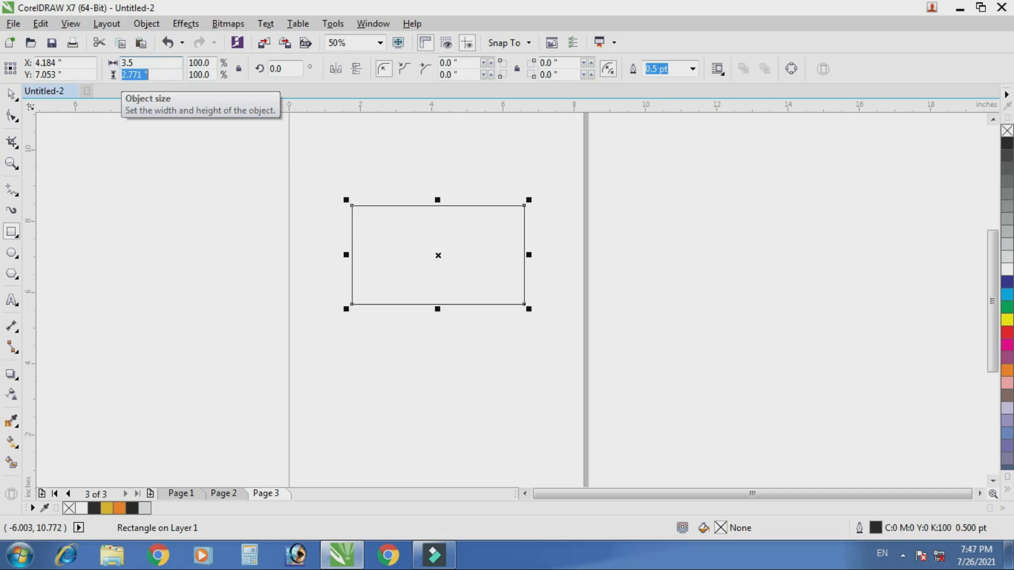
{"action": "type", "text": "2.1"}
{"action": "key", "text": "Return"}
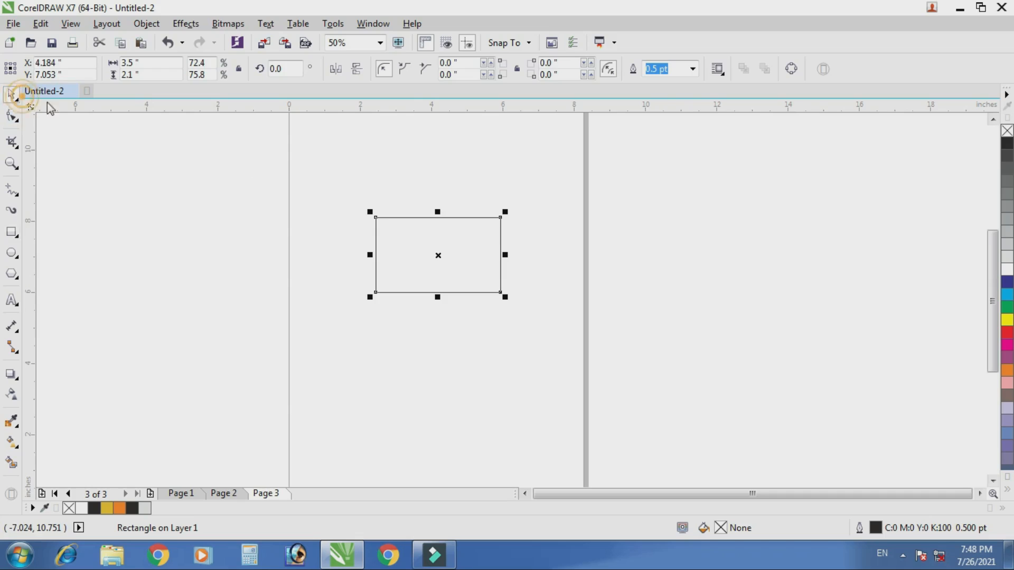
{"action": "scroll", "coordinate": [432, 238], "scroll_direction": "up", "scroll_amount": 1}
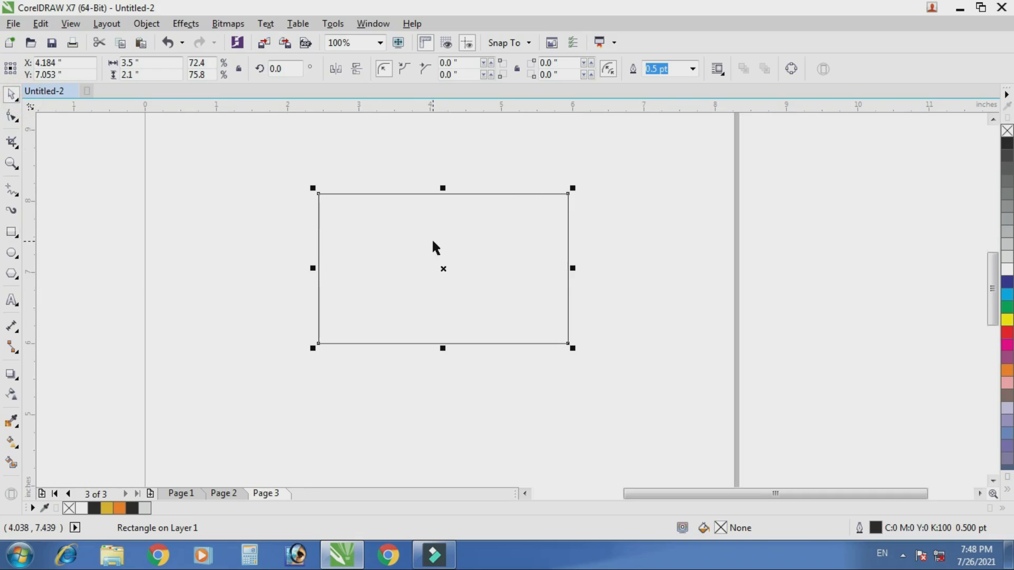
{"action": "left_click", "coordinate": [623, 229]}
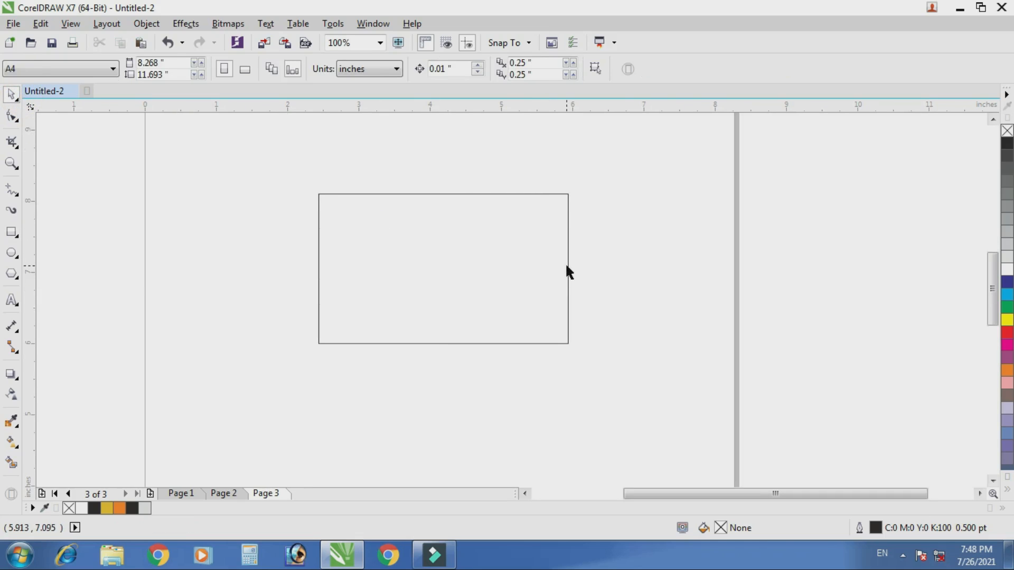
{"action": "left_click", "coordinate": [565, 268]}
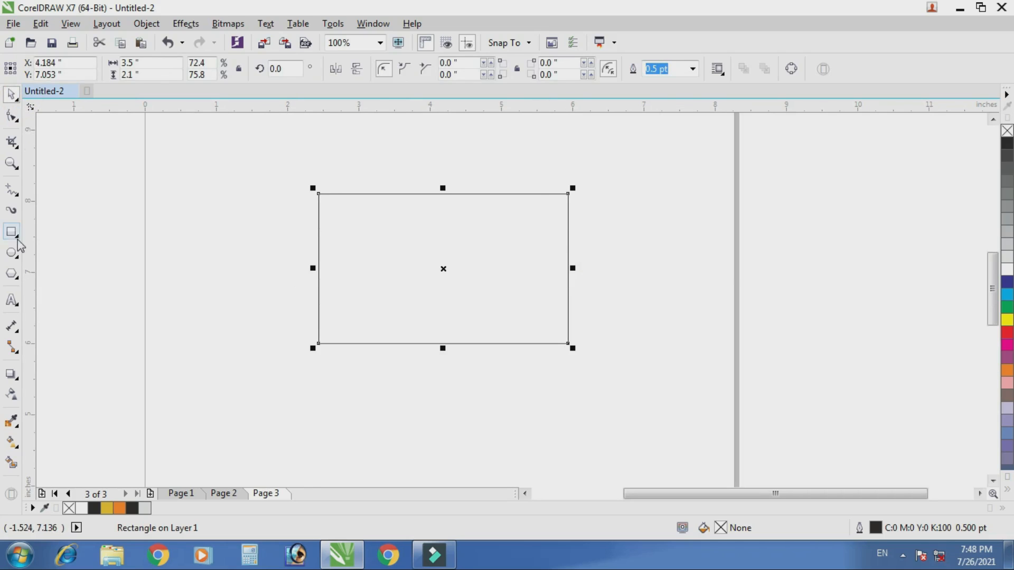
- Draw a rectangle about 2.63 inches wide overlapping the card's lower-left corner and raise its top edge to a height of about 1.29 inches
{"action": "left_click_drag", "start_coordinate": [265, 284], "coordinate": [452, 365]}
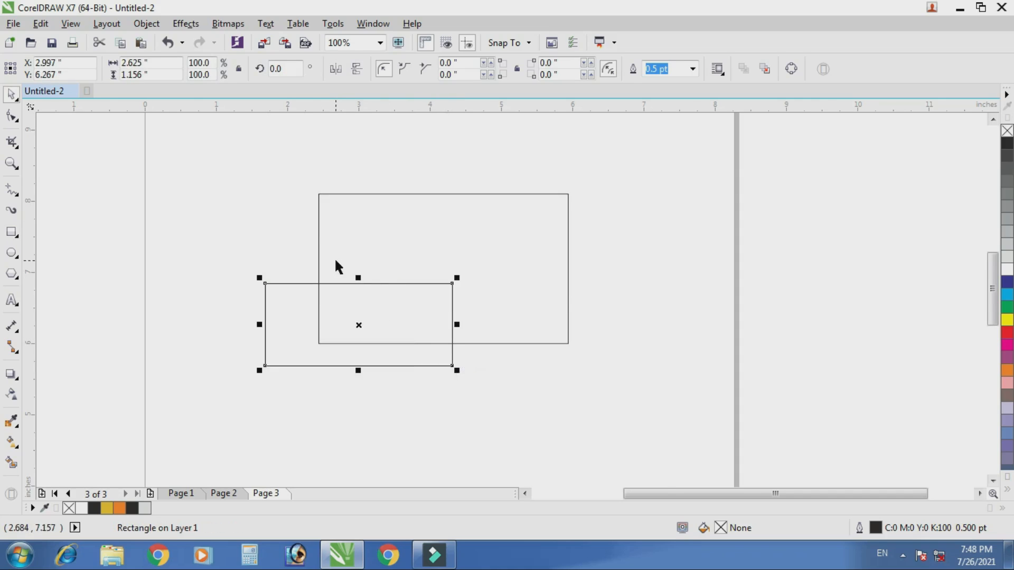
{"action": "scroll", "coordinate": [336, 257], "scroll_direction": "up", "scroll_amount": 2}
{"action": "left_click_drag", "start_coordinate": [380, 301], "coordinate": [381, 286]}
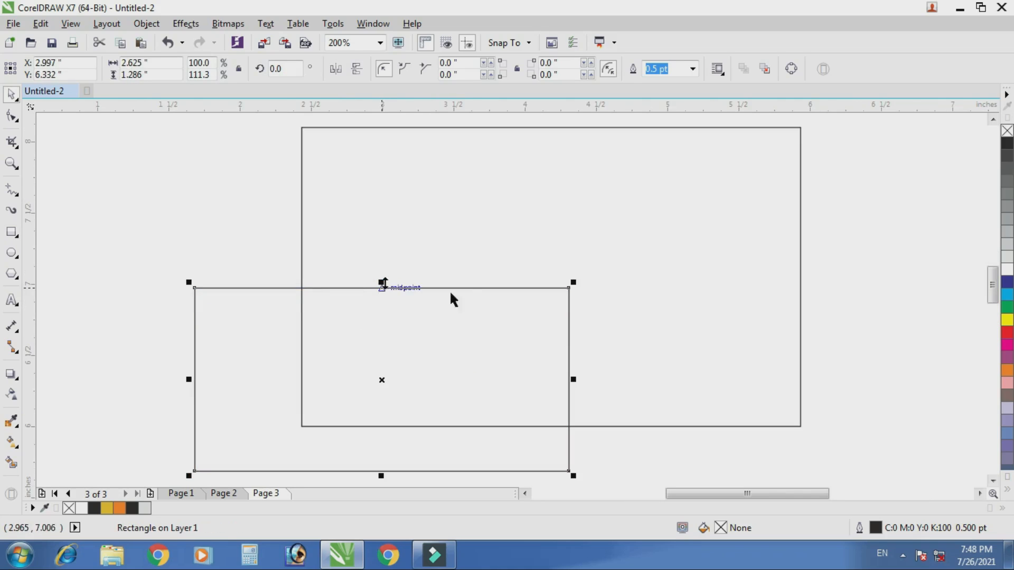
- Round all corners of the lower-left rectangle to a radius of about 0.039 inch
{"action": "left_click", "coordinate": [12, 116]}
{"action": "scroll", "coordinate": [566, 290], "scroll_direction": "up", "scroll_amount": 2}
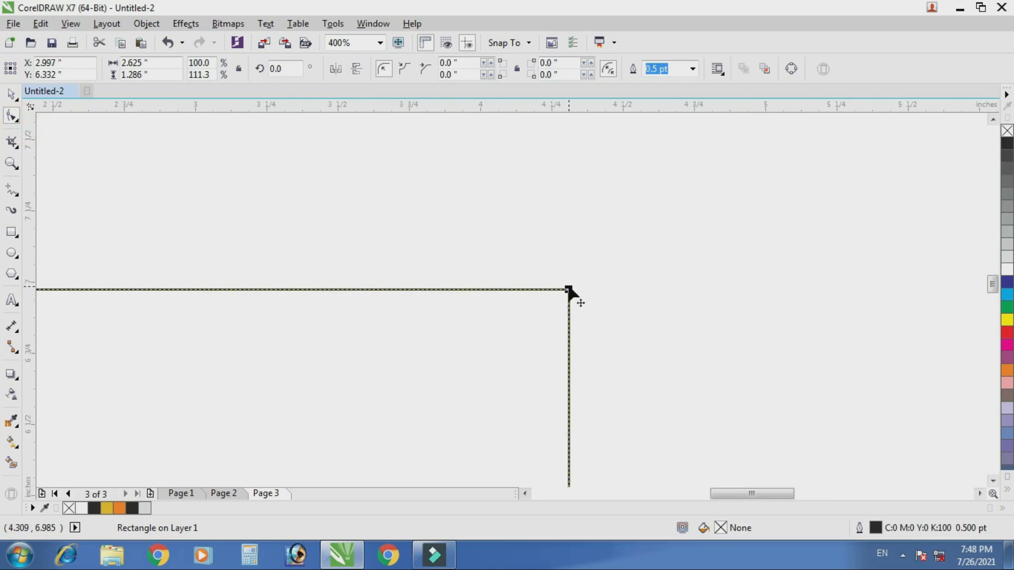
{"action": "left_click_drag", "start_coordinate": [568, 290], "coordinate": [566, 328]}
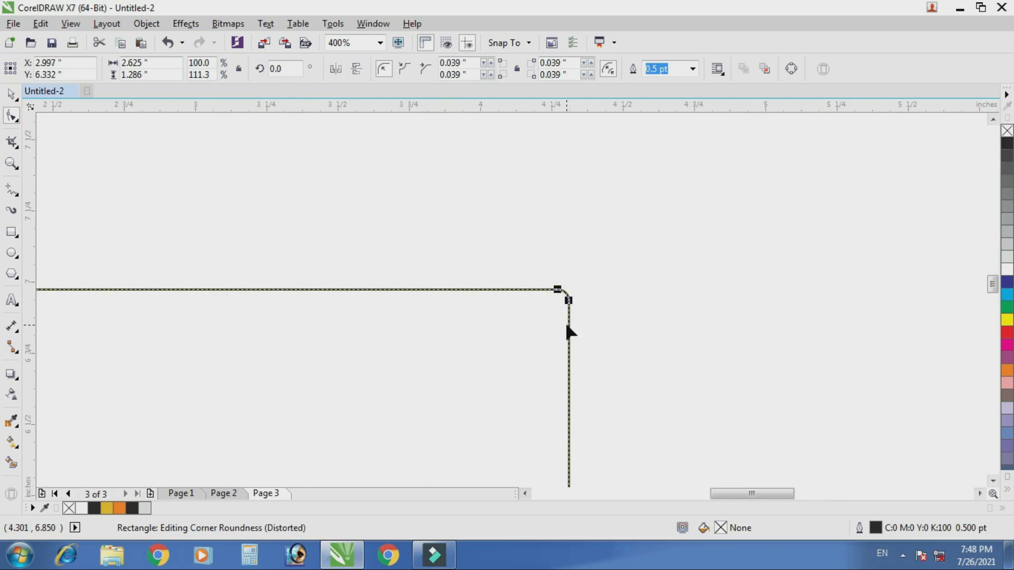
{"action": "scroll", "coordinate": [558, 289], "scroll_direction": "down", "scroll_amount": 4}
{"action": "key", "text": "space"}
{"action": "scroll", "coordinate": [563, 289], "scroll_direction": "up", "scroll_amount": 2}
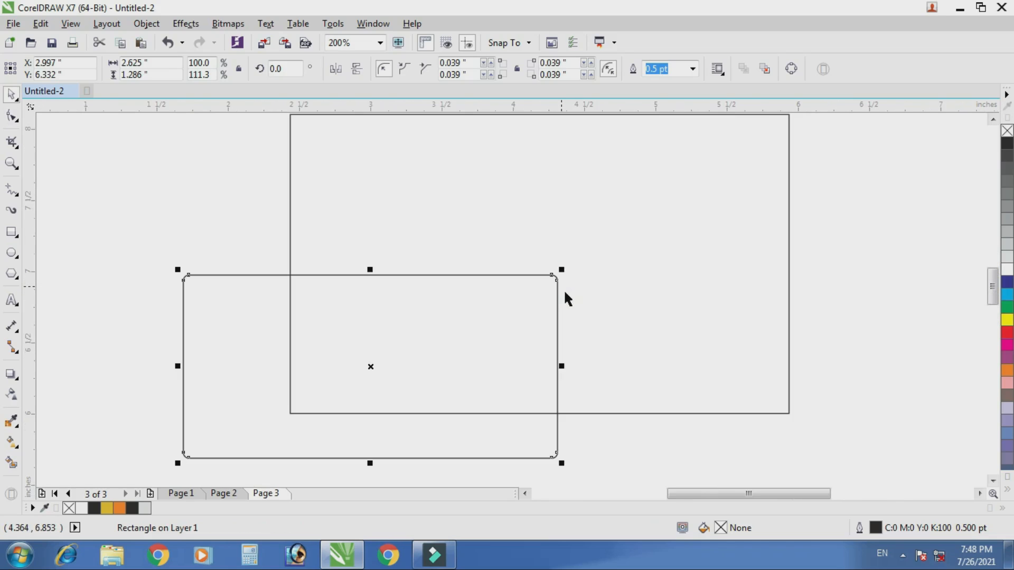
- Skew the rounded rectangle's top edge to the left, making a parallelogram about 3.15 inches wide overall
{"action": "left_click", "coordinate": [452, 275]}
{"action": "left_click_drag", "start_coordinate": [372, 274], "coordinate": [290, 290]}
{"action": "left_click", "coordinate": [521, 385]}
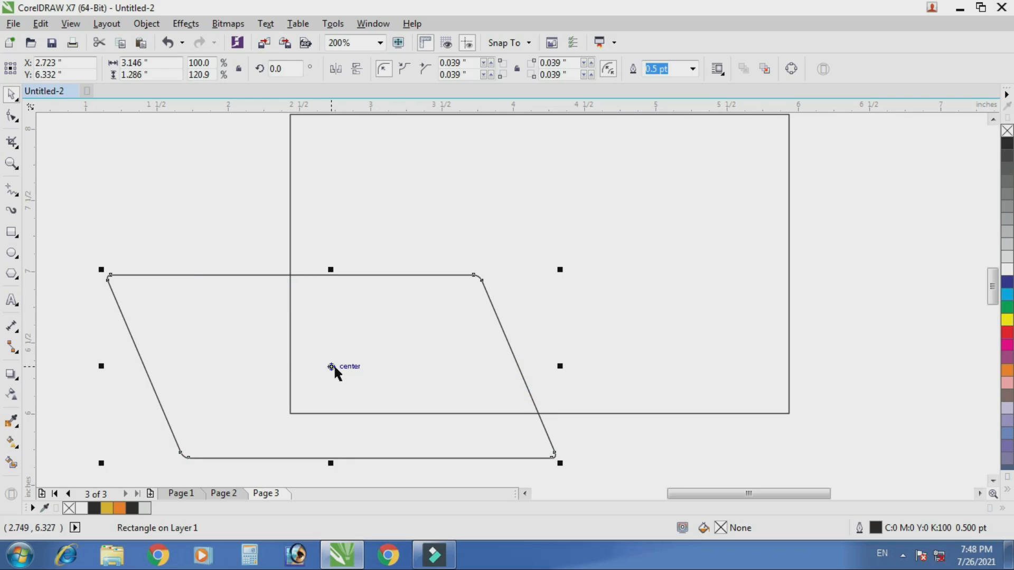
- Nudge the lower-left parallelogram to the right until its horizontal centre is at about 2.89 inches, then deselect it
{"action": "key", "text": "Right"}
{"action": "key", "text": "Right"}
{"action": "key", "text": "Right"}
{"action": "key", "text": "Right"}
{"action": "key", "text": "Right"}
{"action": "key", "text": "Right"}
{"action": "key", "text": "Right"}
{"action": "key", "text": "Right"}
{"action": "key", "text": "Right"}
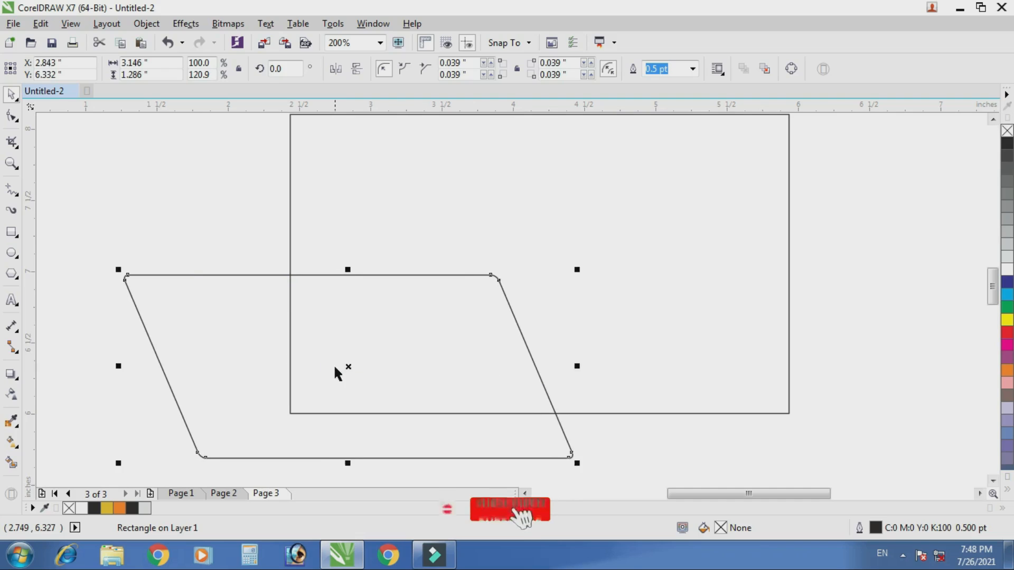
{"action": "scroll", "coordinate": [333, 363], "scroll_direction": "down", "scroll_amount": 1}
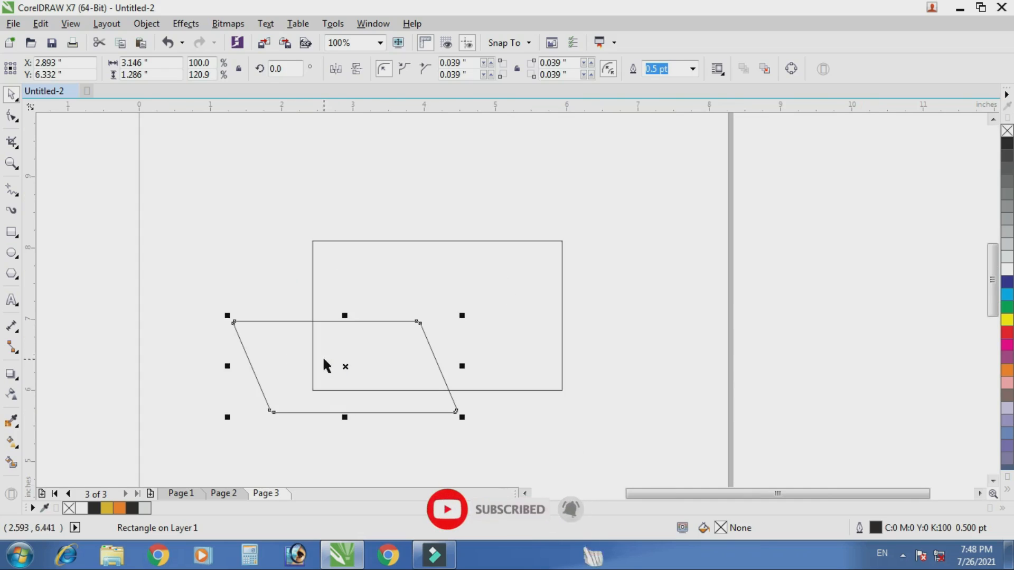
{"action": "left_click", "coordinate": [610, 361]}
- Draw a rectangle about 1.45 by 0.96 inches over the card's upper-right corner and skew its bottom edge to the right
{"action": "scroll", "coordinate": [543, 264], "scroll_direction": "up", "scroll_amount": 1}
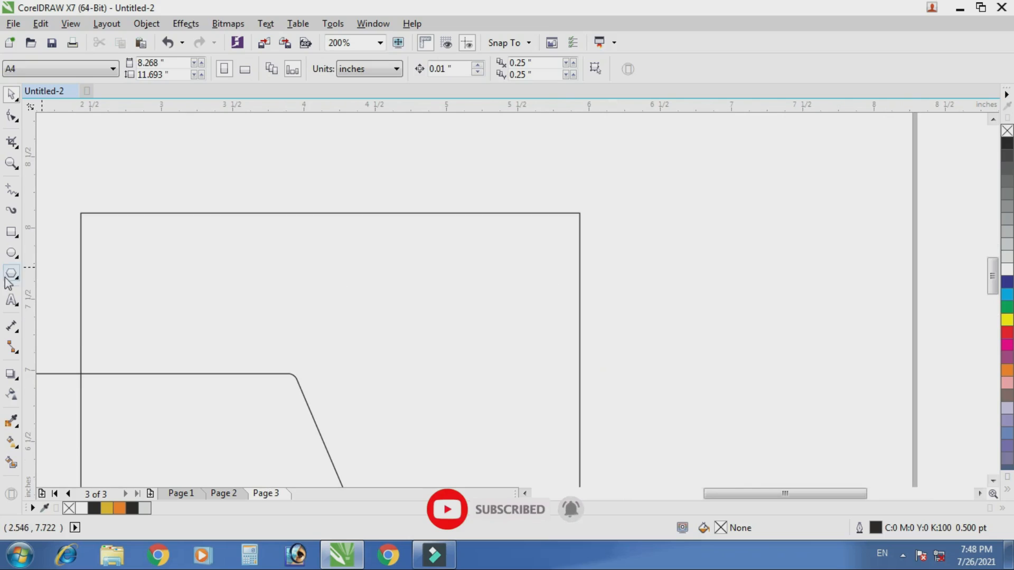
{"action": "left_click", "coordinate": [11, 232]}
{"action": "left_click_drag", "start_coordinate": [443, 195], "coordinate": [651, 331]}
{"action": "key", "text": "space"}
{"action": "left_click", "coordinate": [550, 264]}
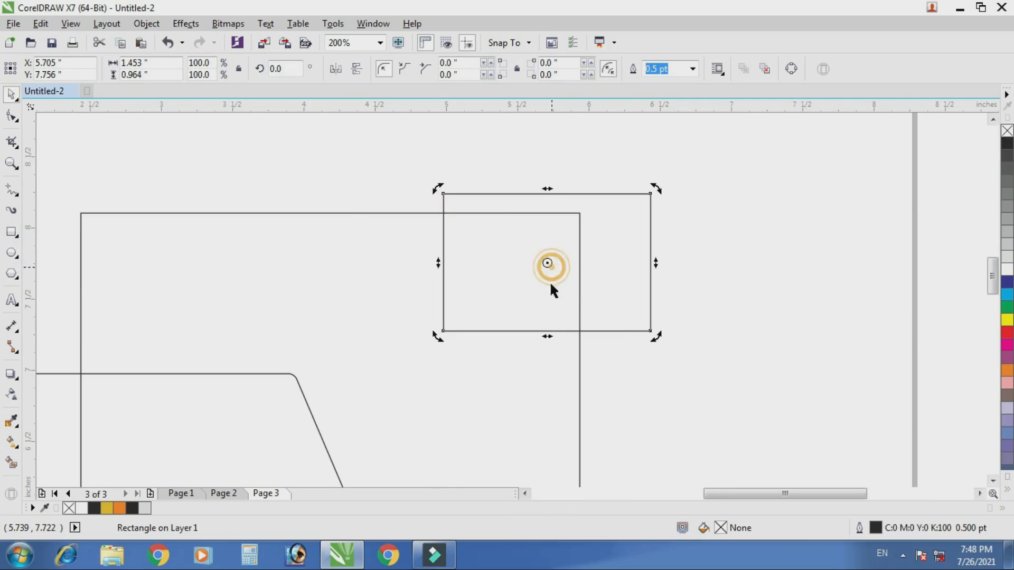
{"action": "left_click_drag", "start_coordinate": [549, 333], "coordinate": [600, 333]}
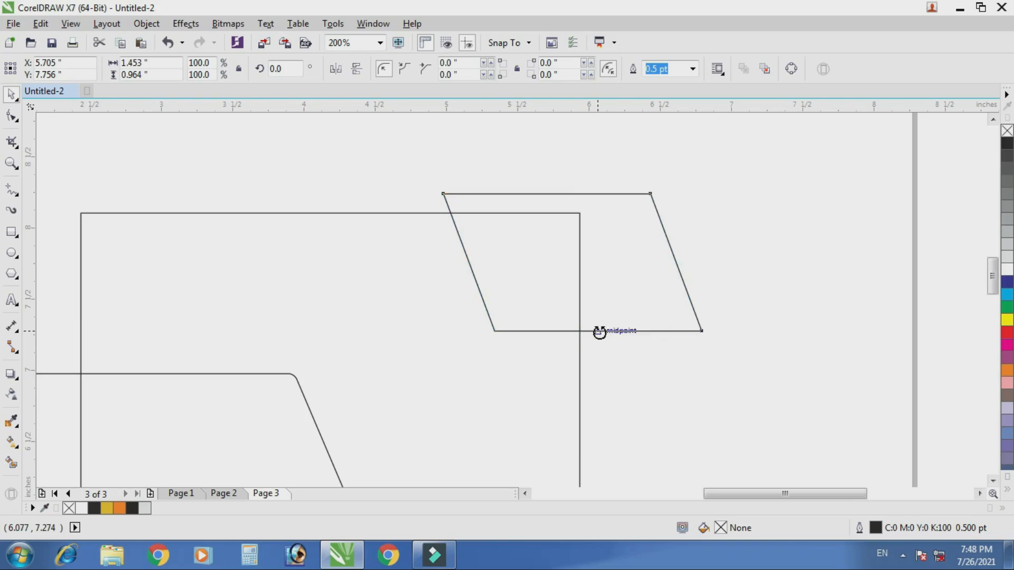
{"action": "scroll", "coordinate": [600, 333], "scroll_direction": "down", "scroll_amount": 2}
- Widen the upper-right parallelogram leftward to about 1.96 inches and reduce its height to about 0.93 inch
{"action": "left_click", "coordinate": [567, 296]}
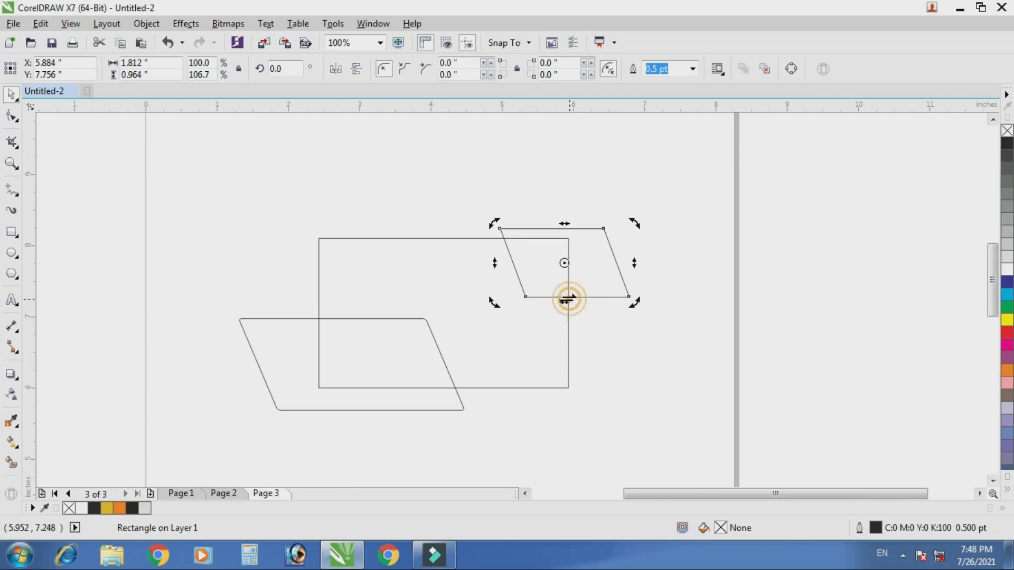
{"action": "left_click_drag", "start_coordinate": [494, 263], "coordinate": [483, 267]}
{"action": "left_click", "coordinate": [512, 265]}
{"action": "scroll", "coordinate": [577, 294], "scroll_direction": "up", "scroll_amount": 2}
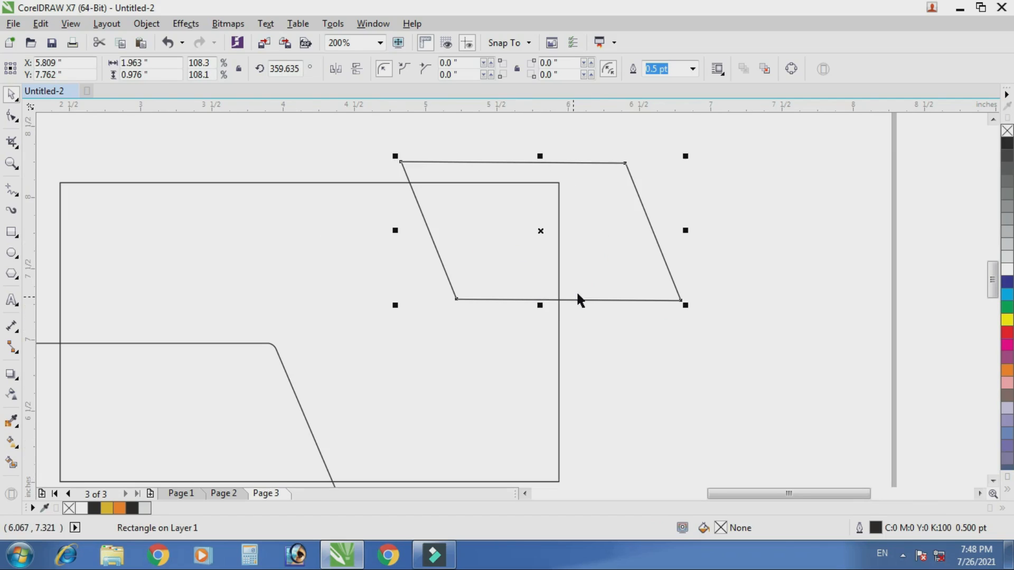
{"action": "left_click", "coordinate": [576, 300]}
{"action": "left_click_drag", "start_coordinate": [539, 307], "coordinate": [543, 300]}
{"action": "scroll", "coordinate": [556, 260], "scroll_direction": "down", "scroll_amount": 2}
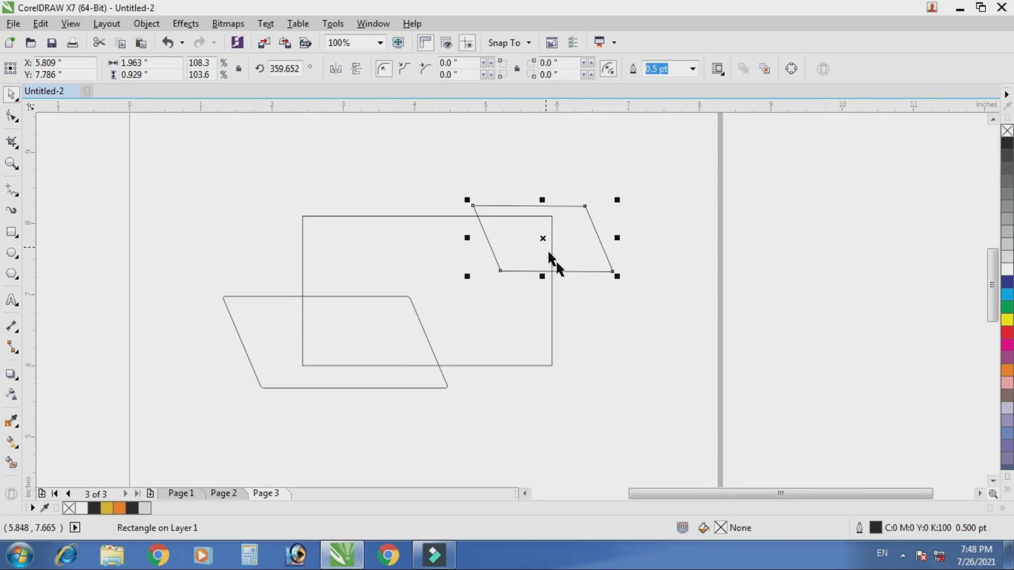
{"action": "left_click", "coordinate": [638, 322]}
- Draw a thin strip about 2.14 by 0.2 inches from the card's left edge near the bottom and round its corners to about 0.026 inch
{"action": "scroll", "coordinate": [410, 376], "scroll_direction": "up", "scroll_amount": 2}
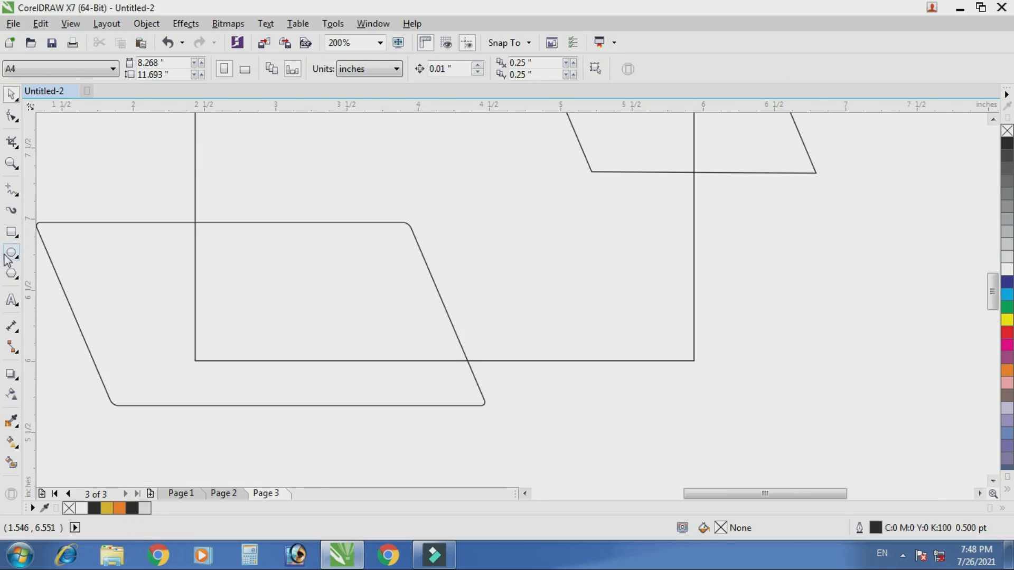
{"action": "left_click", "coordinate": [12, 231]}
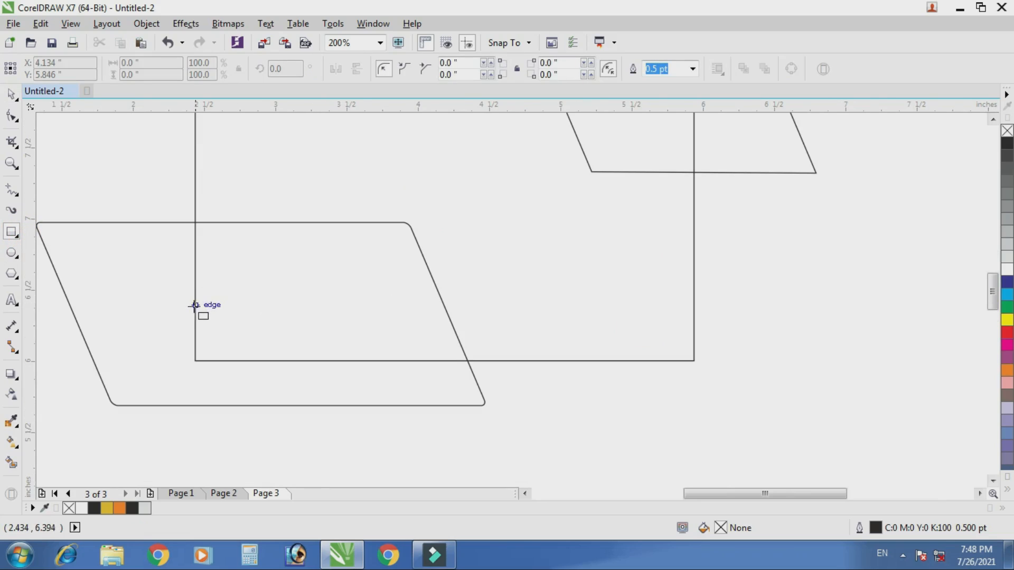
{"action": "left_click_drag", "start_coordinate": [195, 311], "coordinate": [500, 341]}
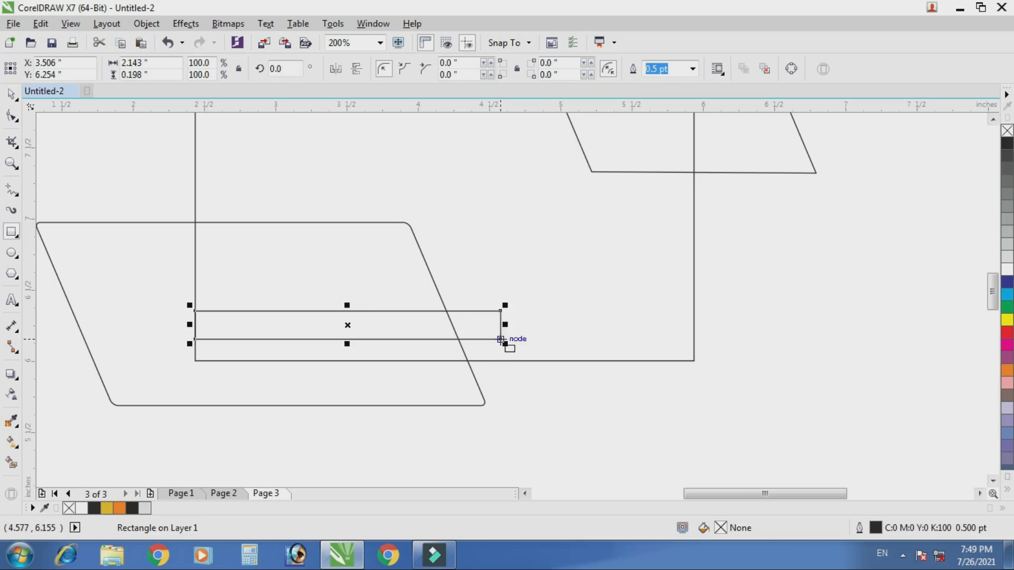
{"action": "left_click", "coordinate": [11, 115]}
{"action": "scroll", "coordinate": [500, 334], "scroll_direction": "up", "scroll_amount": 2}
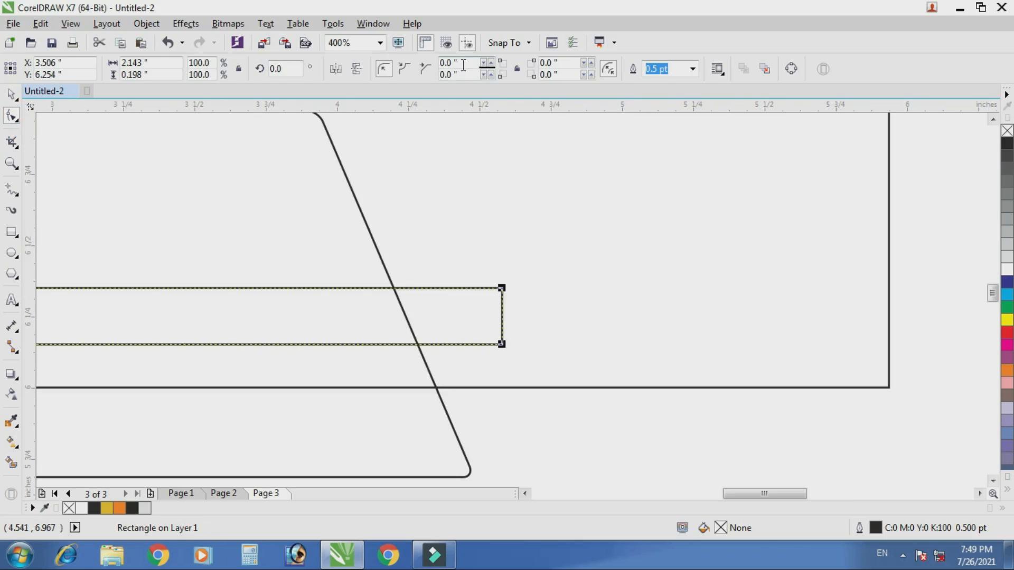
{"action": "left_click_drag", "start_coordinate": [501, 349], "coordinate": [495, 346]}
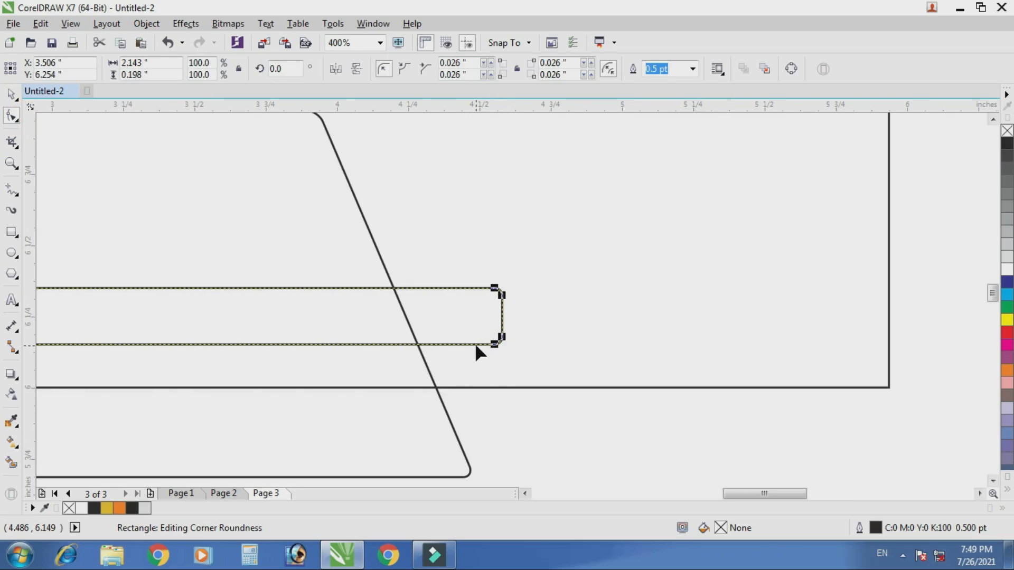
{"action": "key", "text": "space"}
- Skew the thin strip's bottom edge to the left and stretch its left end slightly further outside the card
{"action": "left_click", "coordinate": [474, 343]}
{"action": "left_click_drag", "start_coordinate": [197, 349], "coordinate": [158, 355]}
{"action": "scroll", "coordinate": [422, 316], "scroll_direction": "down", "scroll_amount": 2}
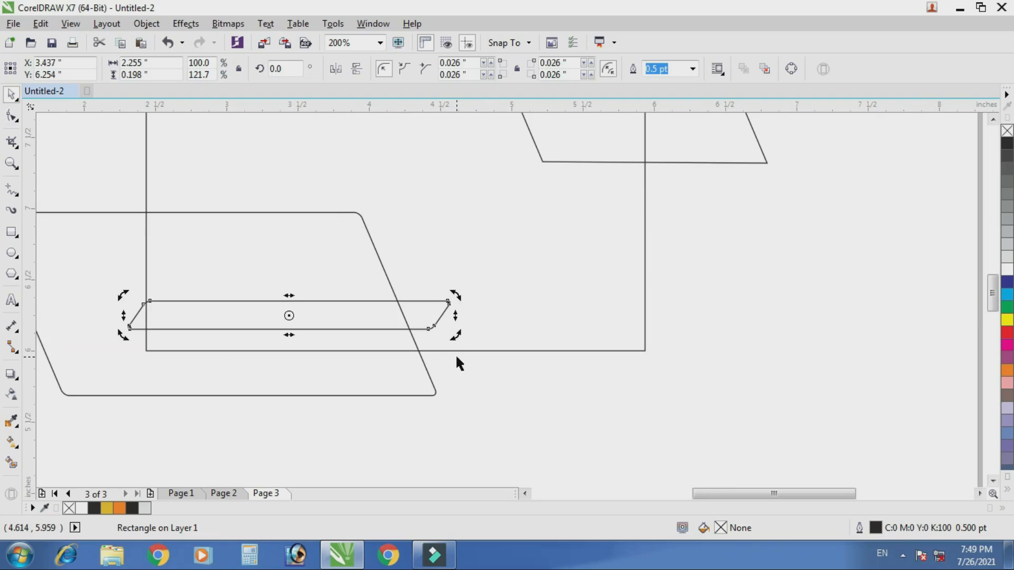
{"action": "left_click", "coordinate": [156, 299]}
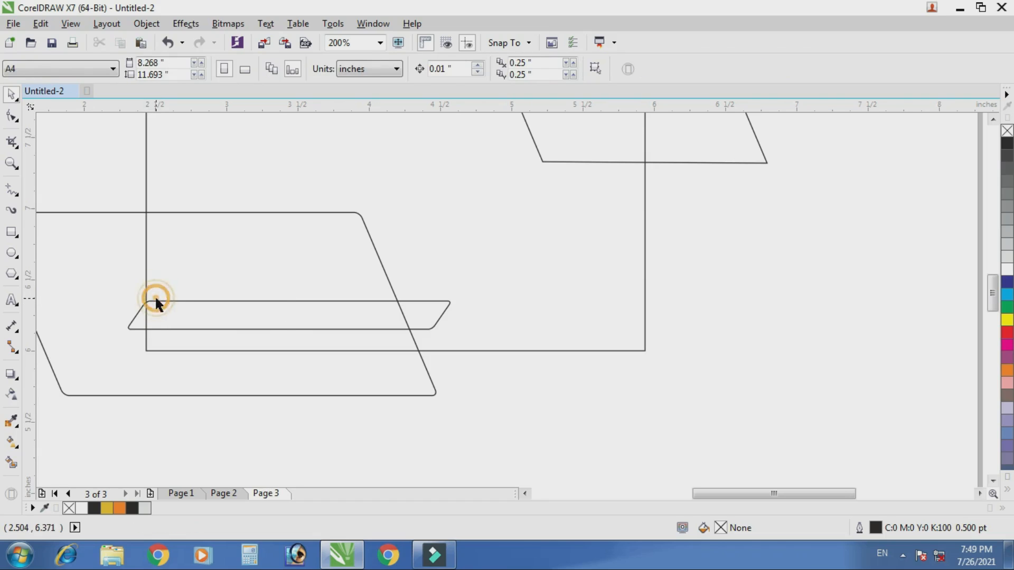
{"action": "left_click_drag", "start_coordinate": [126, 316], "coordinate": [112, 314]}
{"action": "scroll", "coordinate": [358, 335], "scroll_direction": "down", "scroll_amount": 2}
{"action": "left_click", "coordinate": [473, 369]}
- Draw a rectangle about 1.21 by 0.32 inches inside the card's upper-right area and skew its bottom edge right to about 1.35 inches overall width
{"action": "scroll", "coordinate": [445, 223], "scroll_direction": "up", "scroll_amount": 2}
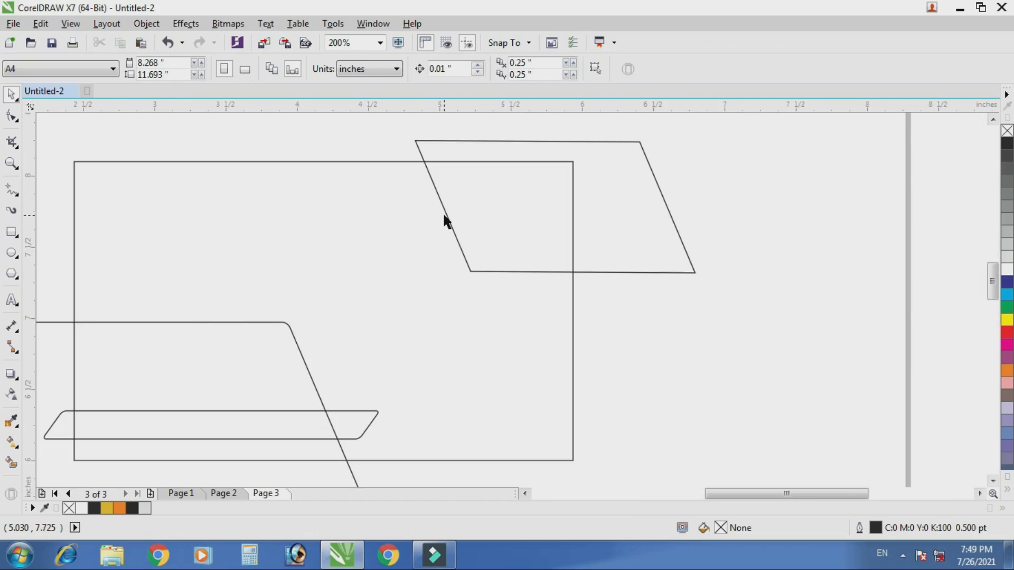
{"action": "left_click", "coordinate": [16, 232]}
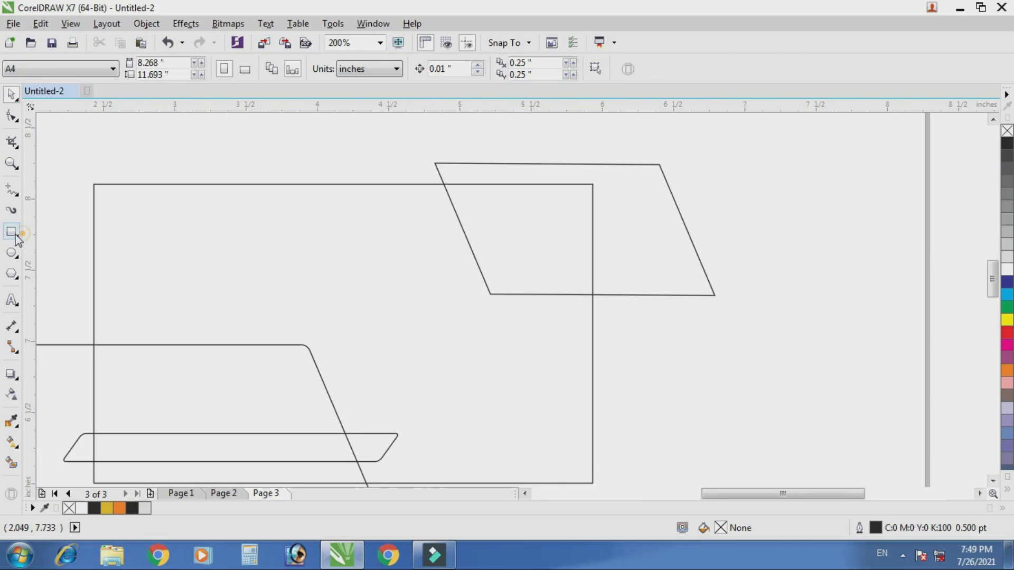
{"action": "mouse_move", "coordinate": [421, 221]}
{"action": "left_mouse_down"}
{"action": "mouse_move", "coordinate": [449, 240]}
{"action": "mouse_move", "coordinate": [495, 243]}
{"action": "mouse_move", "coordinate": [597, 278]}
{"action": "mouse_move", "coordinate": [593, 268]}
{"action": "left_mouse_up"}
{"action": "key", "text": "space"}
{"action": "left_click", "coordinate": [446, 267]}
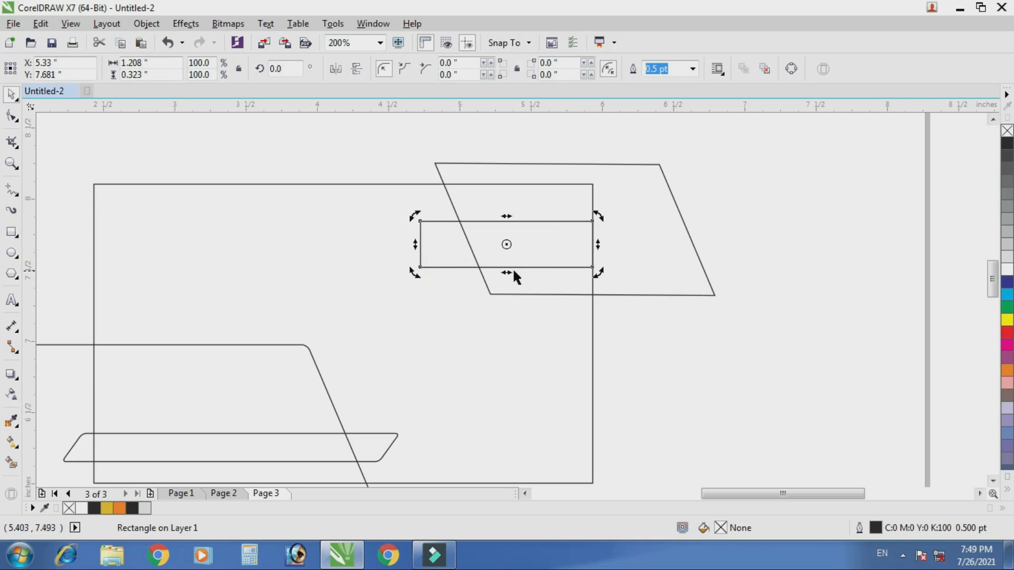
{"action": "left_click_drag", "start_coordinate": [506, 271], "coordinate": [534, 268]}
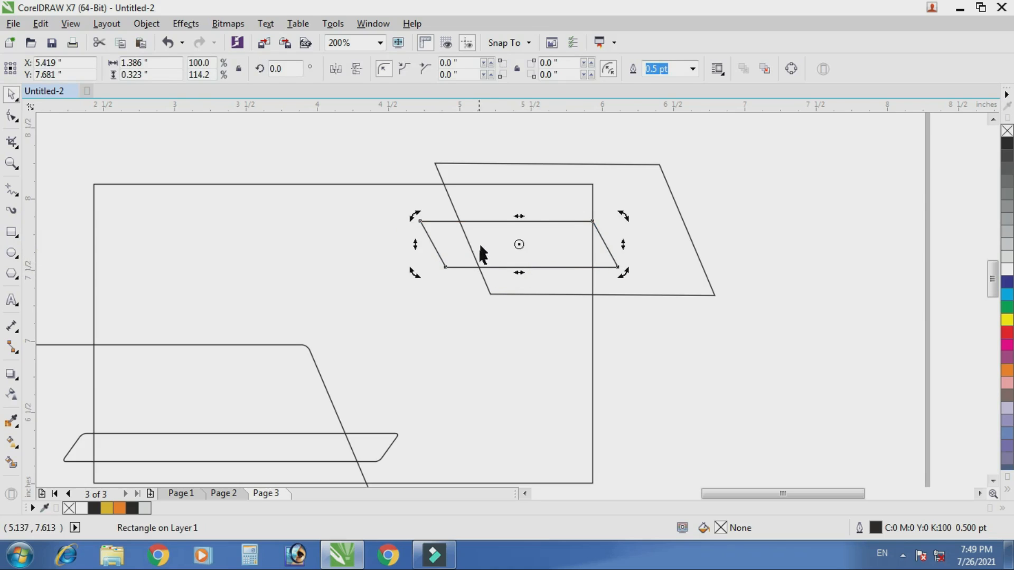
{"action": "scroll", "coordinate": [507, 220], "scroll_direction": "up", "scroll_amount": 2}
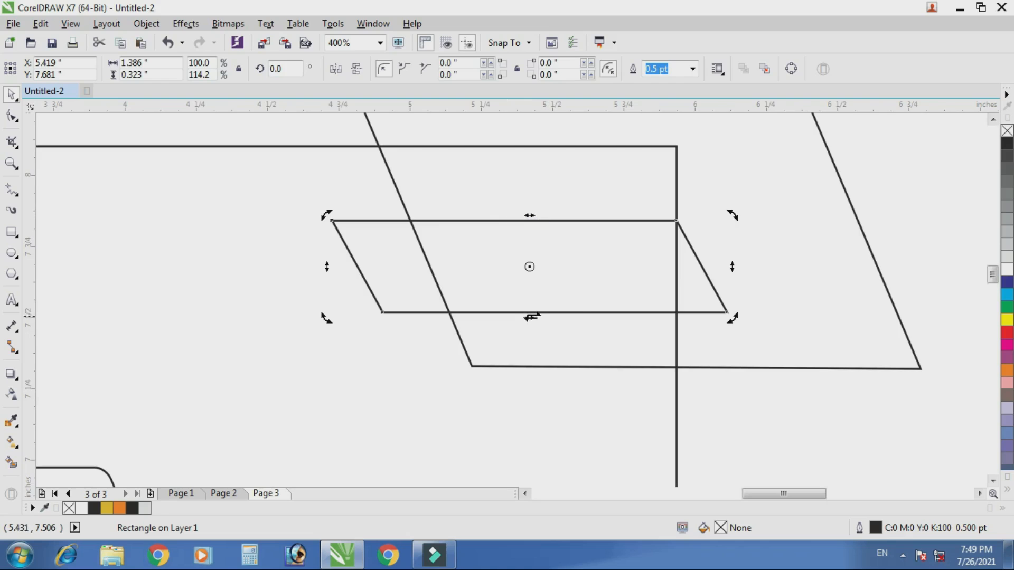
{"action": "left_click_drag", "start_coordinate": [532, 317], "coordinate": [523, 317]}
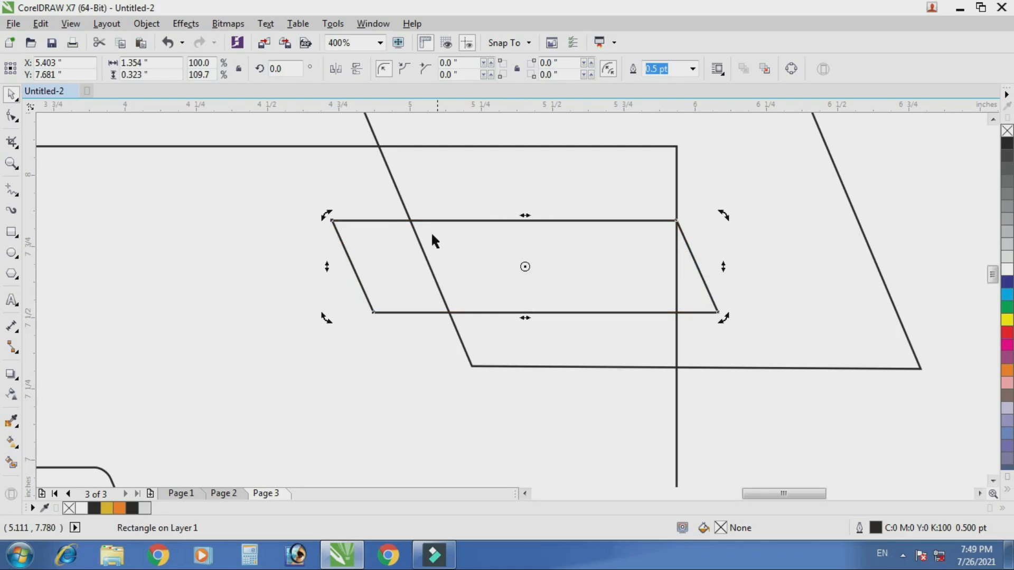
- Round the corners of the small upper-right parallelogram to about 0.016 inch
{"action": "left_click", "coordinate": [384, 221]}
{"action": "left_click", "coordinate": [12, 115]}
{"action": "scroll", "coordinate": [333, 231], "scroll_direction": "up", "scroll_amount": 4}
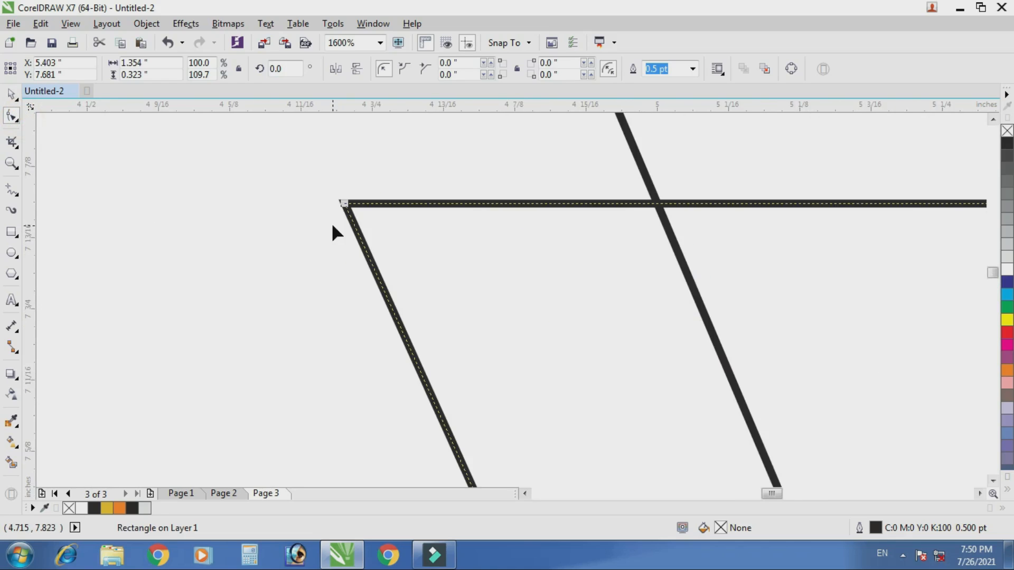
{"action": "left_click", "coordinate": [344, 207]}
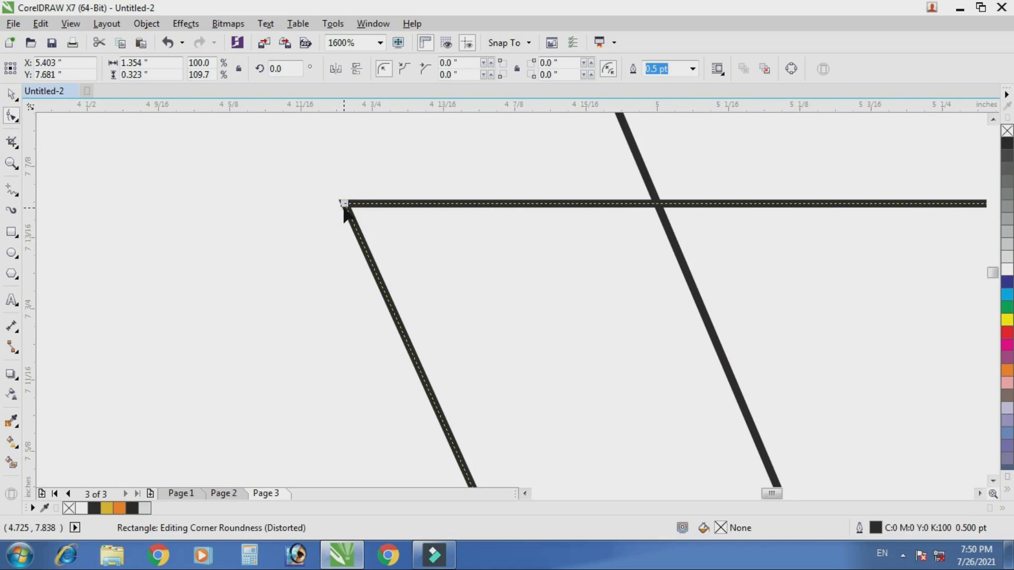
{"action": "left_click", "coordinate": [344, 207]}
{"action": "left_click", "coordinate": [343, 207]}
{"action": "left_click_drag", "start_coordinate": [344, 207], "coordinate": [353, 226]}
{"action": "scroll", "coordinate": [349, 223], "scroll_direction": "down", "scroll_amount": 3}
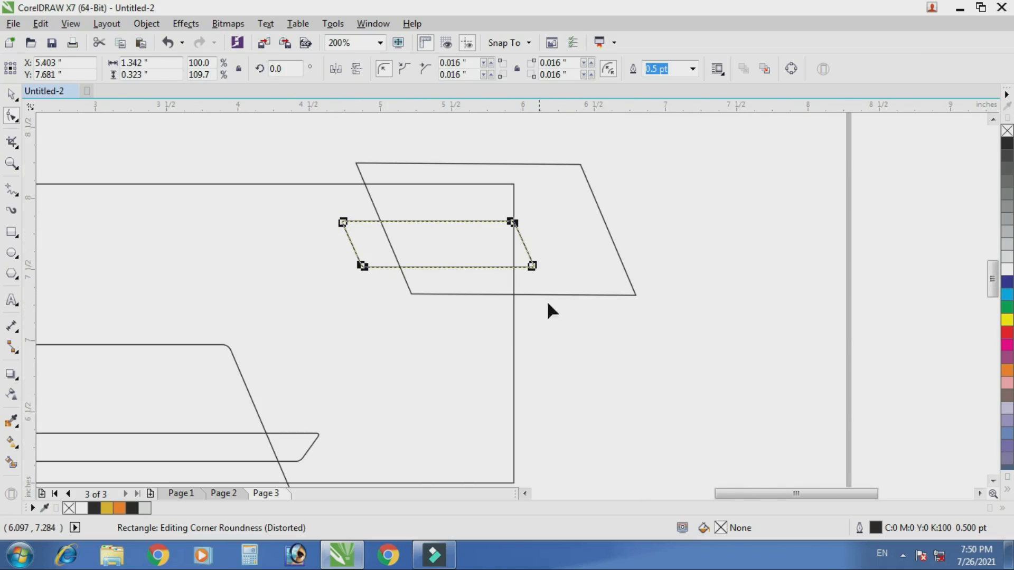
{"action": "key", "text": "space"}
{"action": "left_click", "coordinate": [627, 335]}
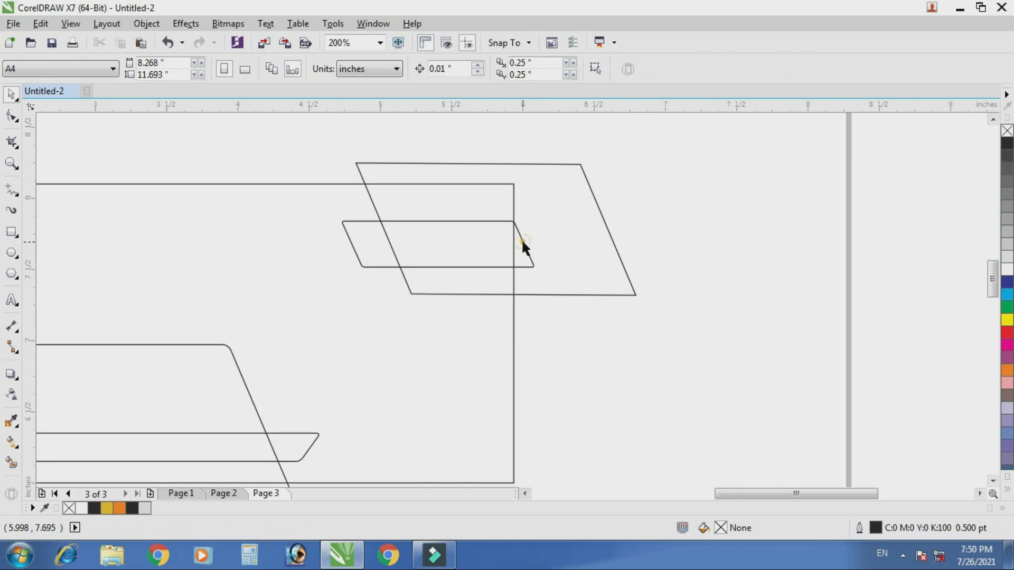
- Shift the small rounded parallelogram slightly right so it extends further past the card's right edge
{"action": "left_click", "coordinate": [522, 244]}
{"action": "left_click_drag", "start_coordinate": [538, 240], "coordinate": [547, 237]}
{"action": "scroll", "coordinate": [547, 238], "scroll_direction": "down", "scroll_amount": 1}
{"action": "left_click", "coordinate": [607, 324]}
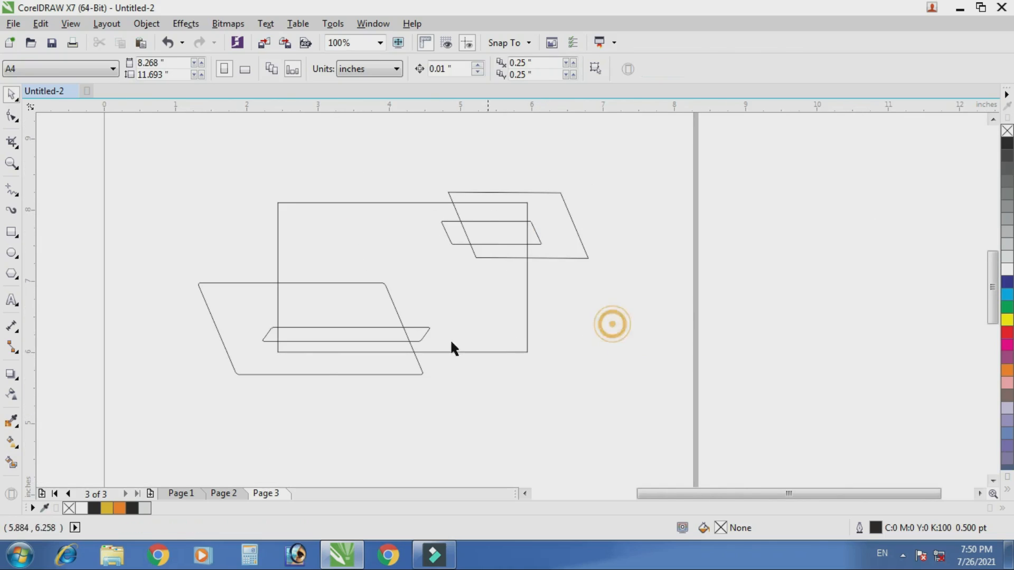
- Move the thin slanted strip near the card's bottom up by about 0.03 inch
{"action": "scroll", "coordinate": [323, 338], "scroll_direction": "up", "scroll_amount": 2}
{"action": "left_click", "coordinate": [333, 341]}
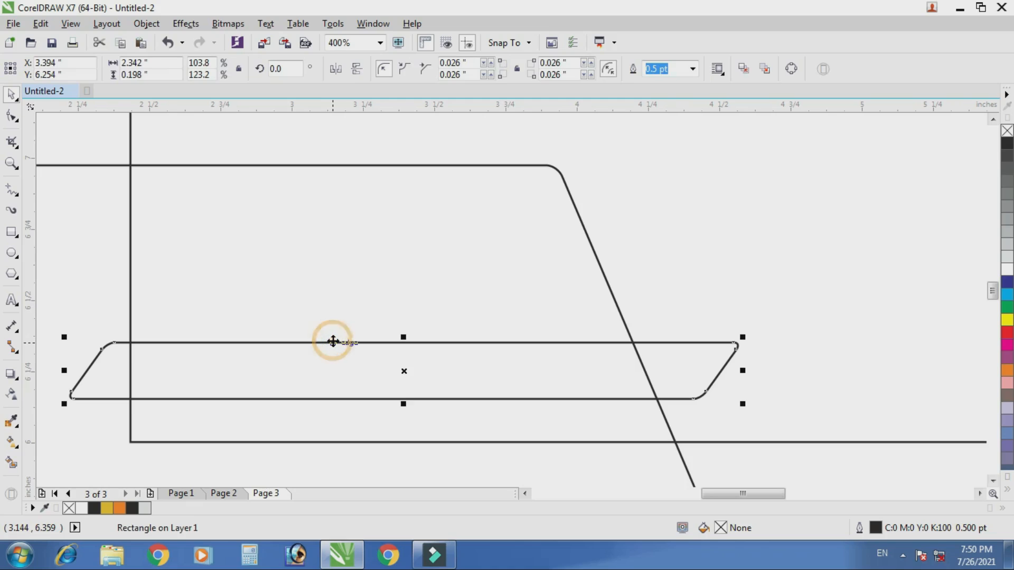
{"action": "left_click_drag", "start_coordinate": [333, 339], "coordinate": [346, 297]}
{"action": "scroll", "coordinate": [346, 297], "scroll_direction": "down", "scroll_amount": 1}
{"action": "scroll", "coordinate": [347, 286], "scroll_direction": "down", "scroll_amount": 1}
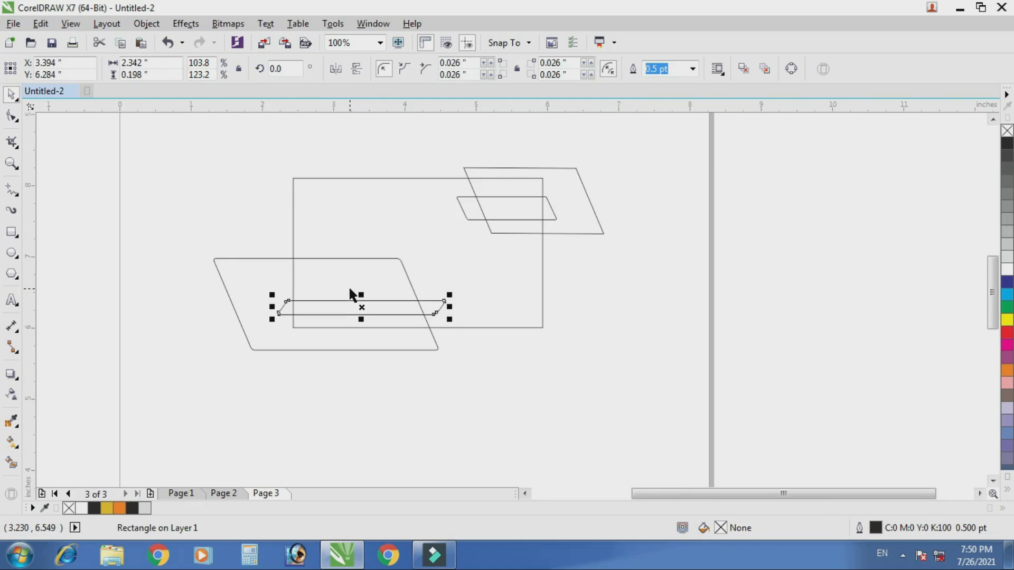
{"action": "left_click", "coordinate": [353, 303]}
{"action": "scroll", "coordinate": [320, 258], "scroll_direction": "up", "scroll_amount": 1}
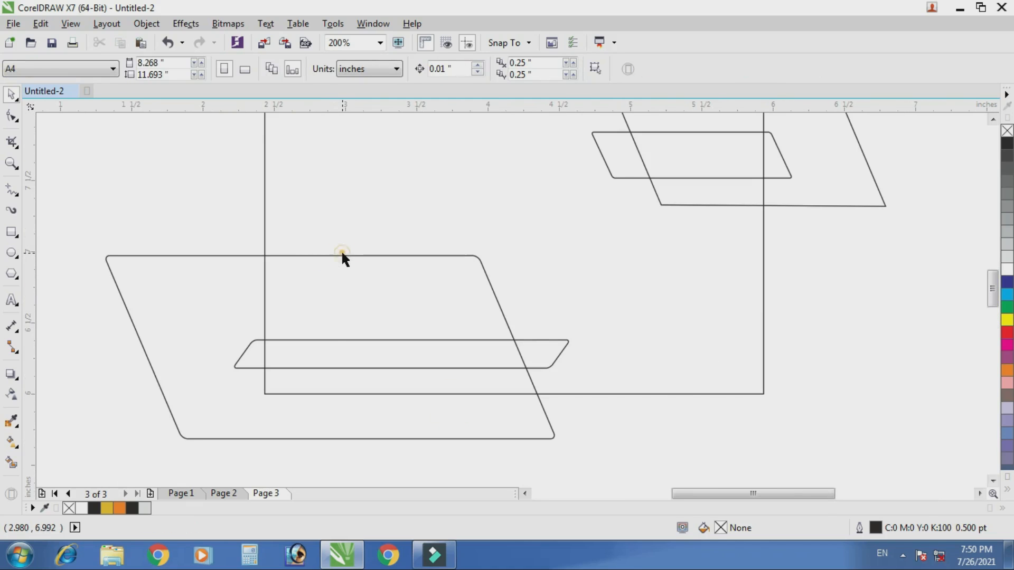
- Apply a one-step outside contour with a 0.03 inch offset to the large lower-left parallelogram
{"action": "left_click", "coordinate": [342, 256]}
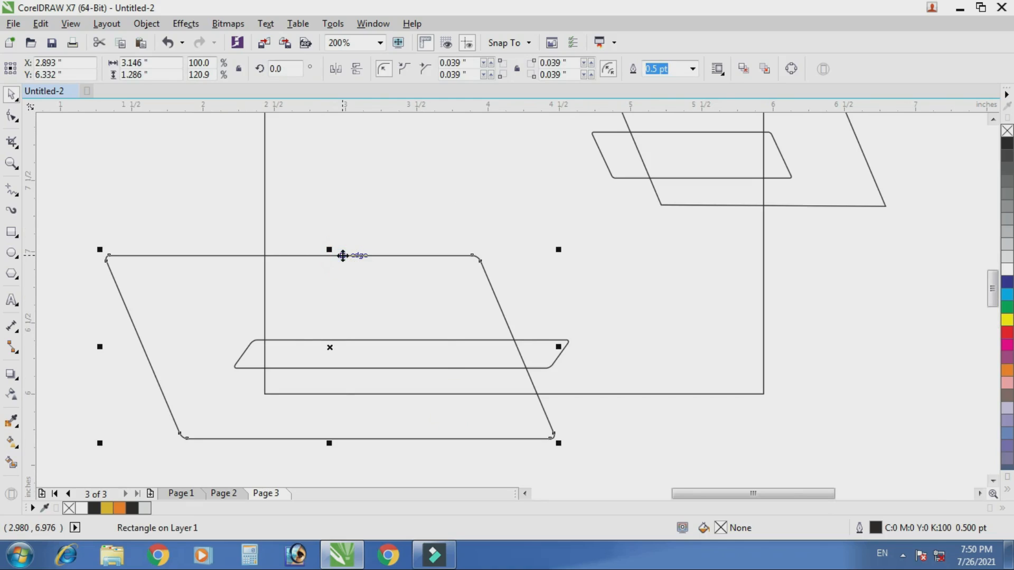
{"action": "scroll", "coordinate": [380, 285], "scroll_direction": "down", "scroll_amount": 1}
{"action": "scroll", "coordinate": [421, 320], "scroll_direction": "up", "scroll_amount": 1}
{"action": "left_click", "coordinate": [185, 24]}
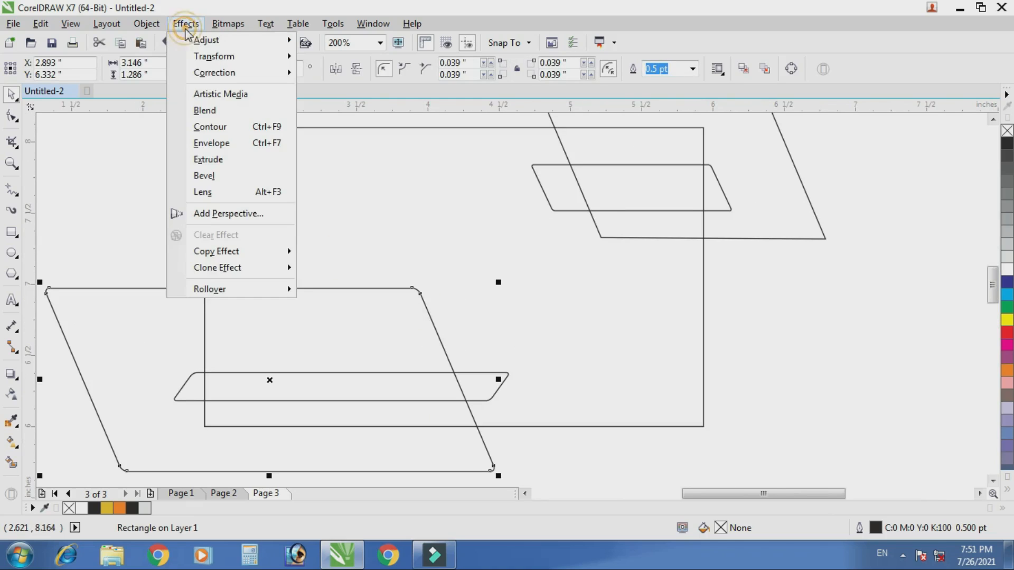
{"action": "left_click", "coordinate": [217, 128]}
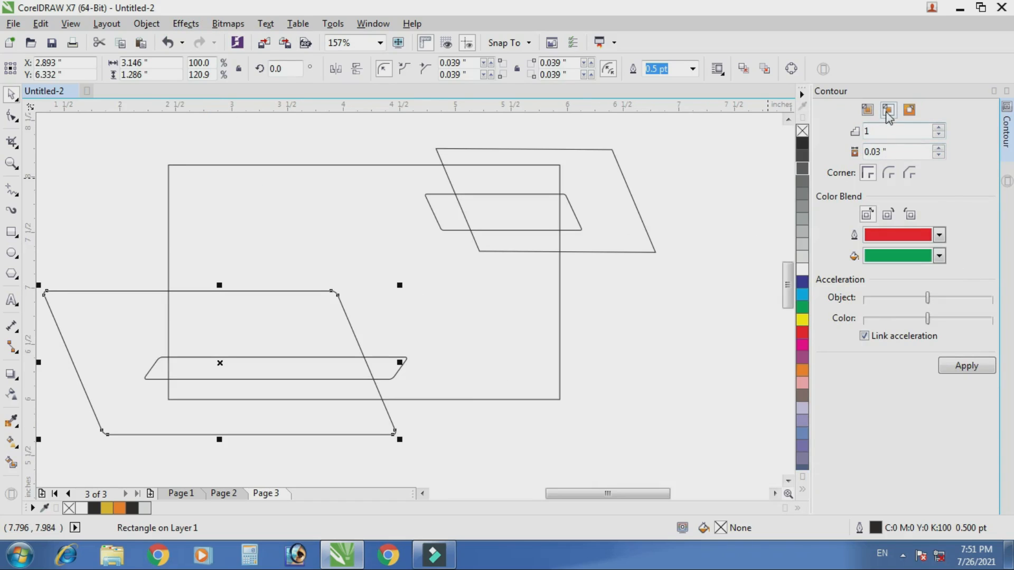
{"action": "left_click", "coordinate": [909, 110]}
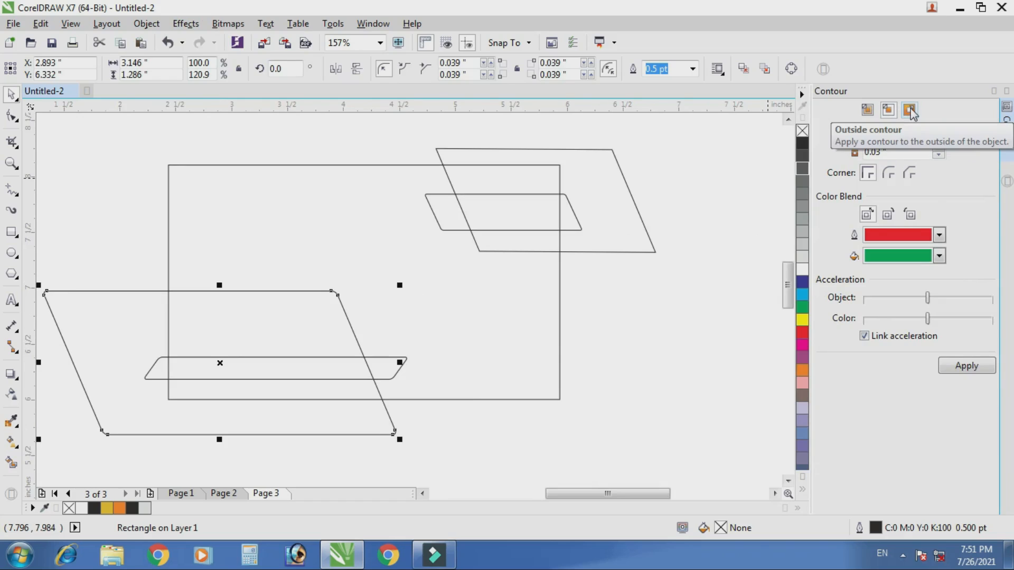
{"action": "left_click", "coordinate": [945, 369]}
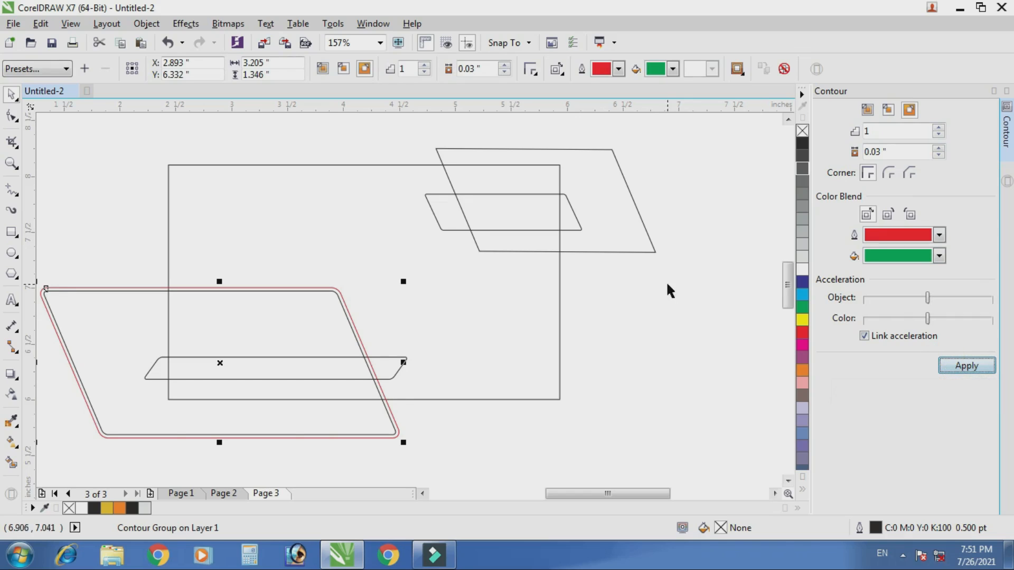
{"action": "left_click", "coordinate": [639, 296]}
- Apply the same one-step 0.03 inch outside contour to the thin lower strip and the small upper-right parallelogram
{"action": "left_click", "coordinate": [392, 379]}
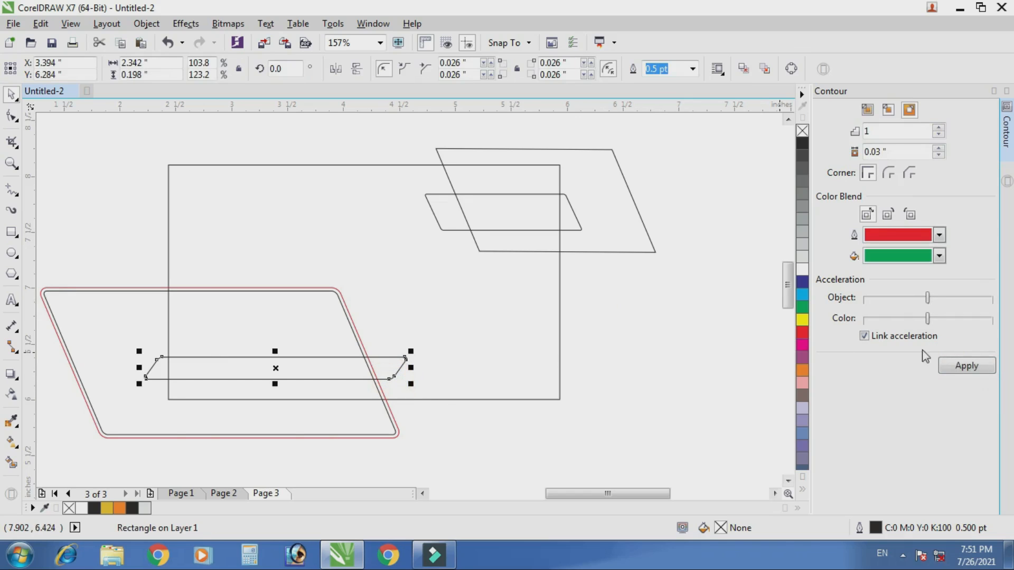
{"action": "left_click", "coordinate": [952, 367]}
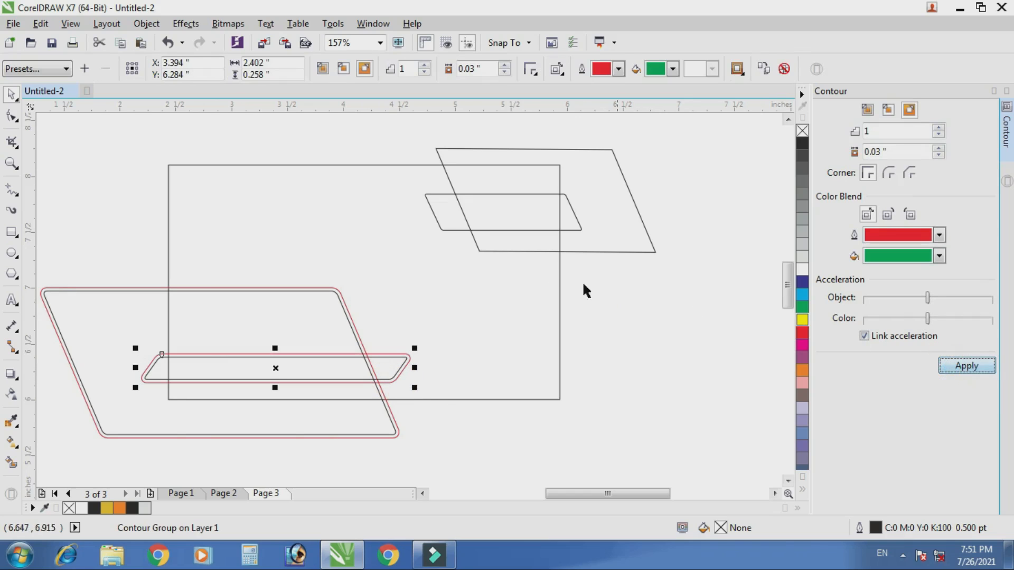
{"action": "left_click", "coordinate": [540, 196]}
{"action": "left_click", "coordinate": [966, 365]}
{"action": "left_click", "coordinate": [653, 348]}
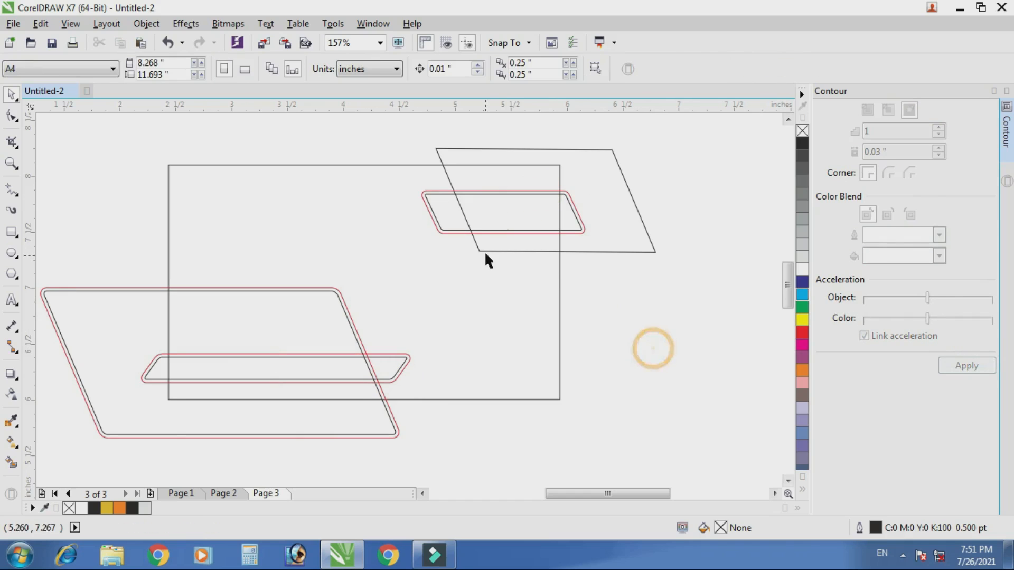
- Compare with the finished card on page 2 and clear the contour from the thin lower strip on page 3
{"action": "scroll", "coordinate": [483, 230], "scroll_direction": "down", "scroll_amount": 2}
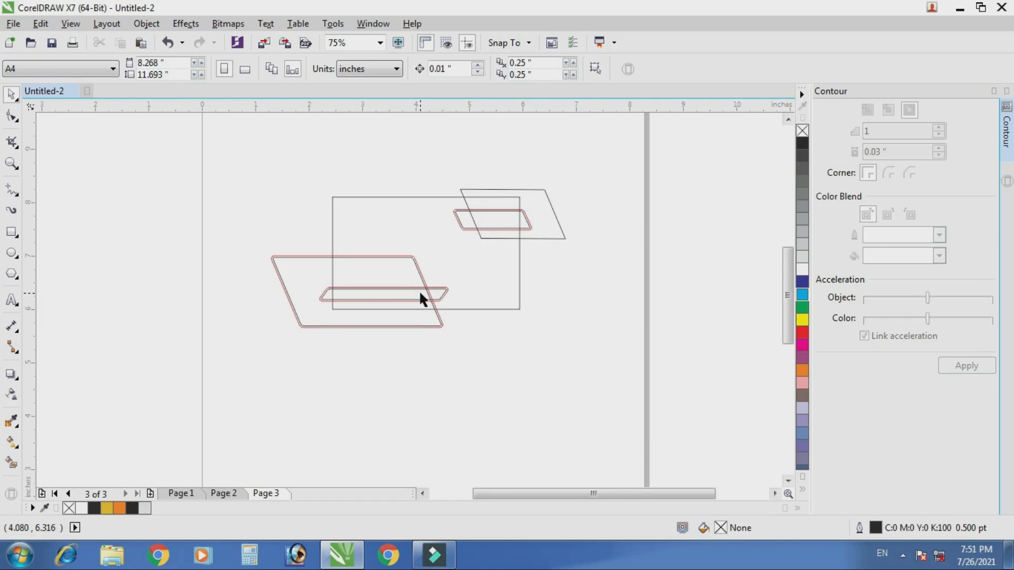
{"action": "left_click", "coordinate": [229, 495]}
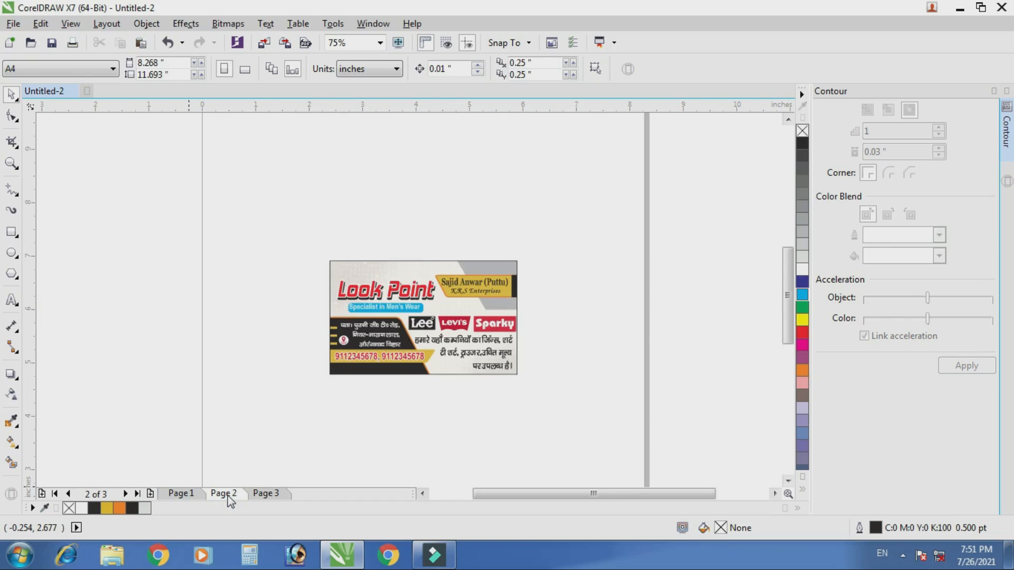
{"action": "left_click", "coordinate": [261, 496]}
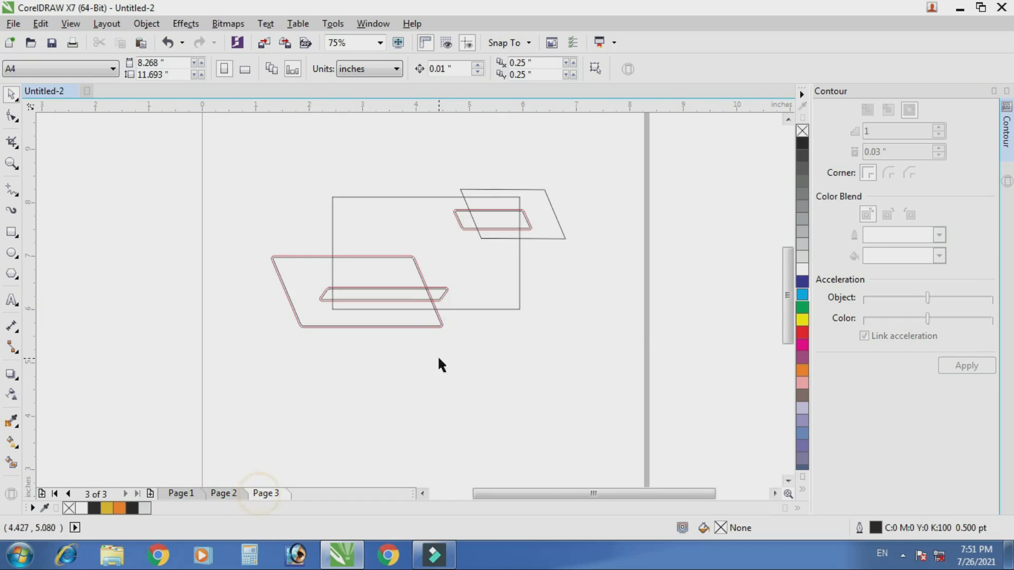
{"action": "scroll", "coordinate": [453, 282], "scroll_direction": "up", "scroll_amount": 2}
{"action": "left_click", "coordinate": [442, 307]}
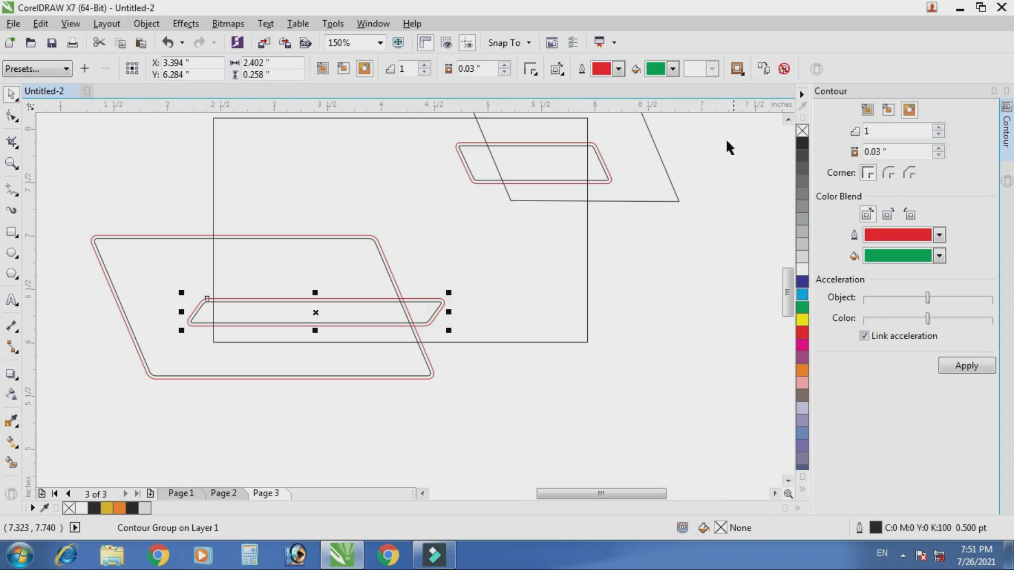
{"action": "left_click", "coordinate": [781, 70]}
{"action": "left_click", "coordinate": [611, 337]}
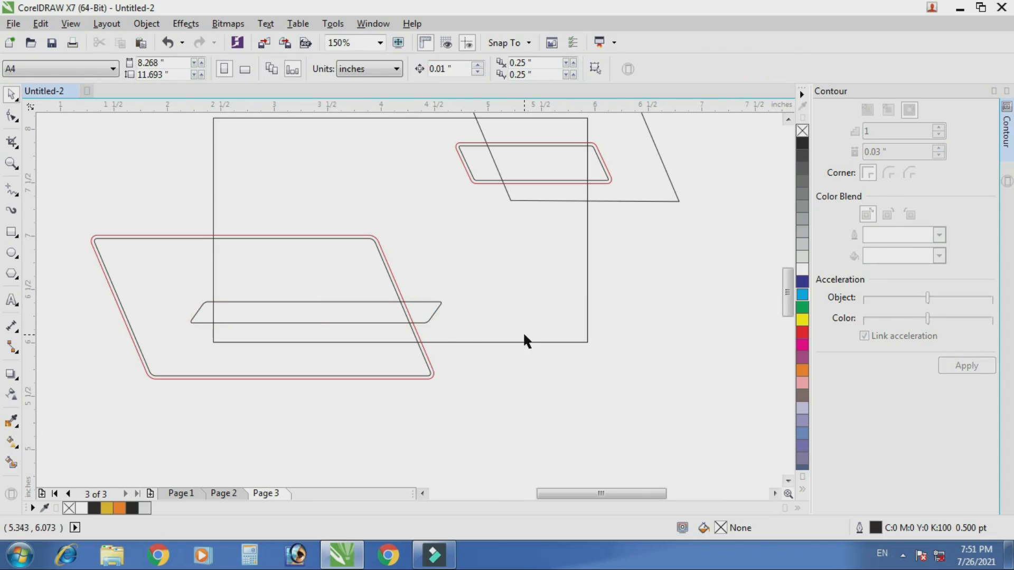
- Fill the thin lower strip with gold (C11 M24 Y98 K0) and remove its outline
{"action": "scroll", "coordinate": [527, 340], "scroll_direction": "down", "scroll_amount": 2}
{"action": "scroll", "coordinate": [475, 246], "scroll_direction": "up", "scroll_amount": 2}
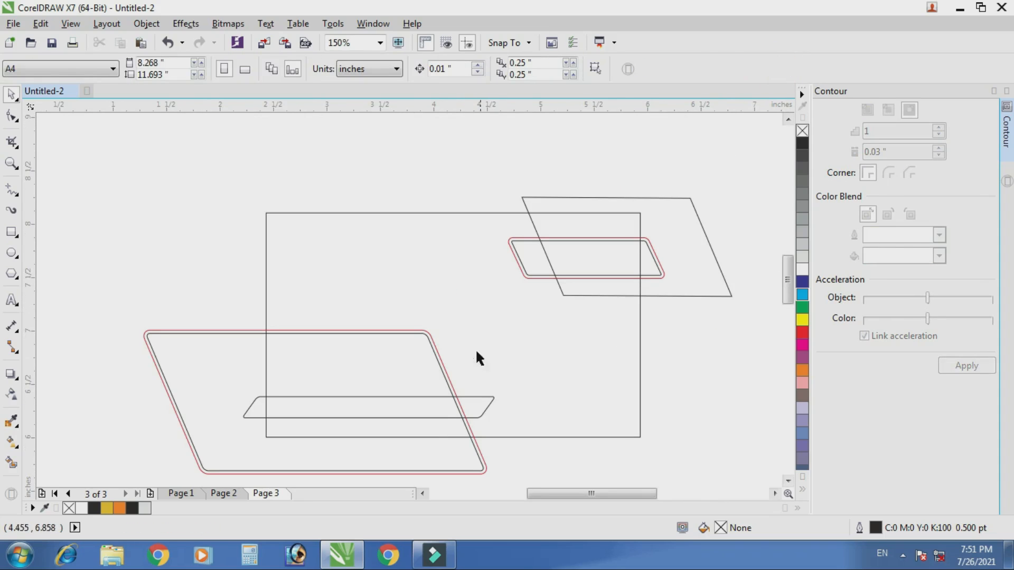
{"action": "left_click", "coordinate": [431, 419]}
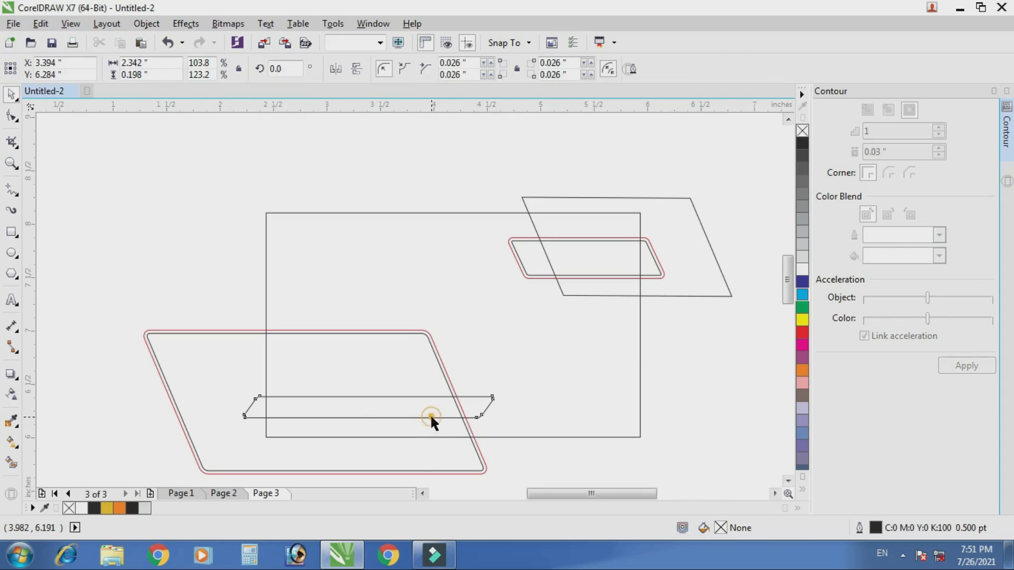
{"action": "left_click", "coordinate": [106, 509]}
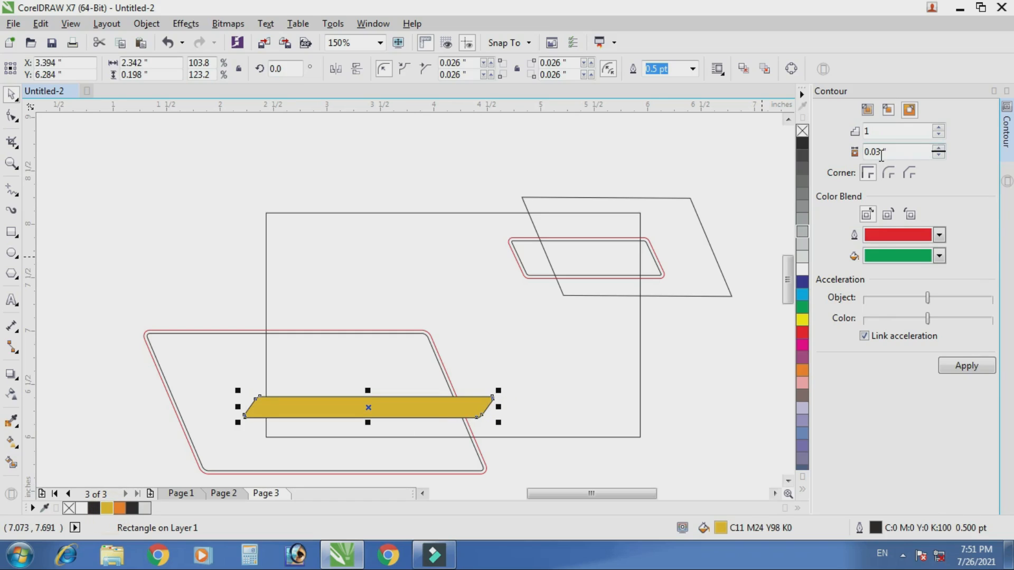
{"action": "right_click", "coordinate": [802, 133]}
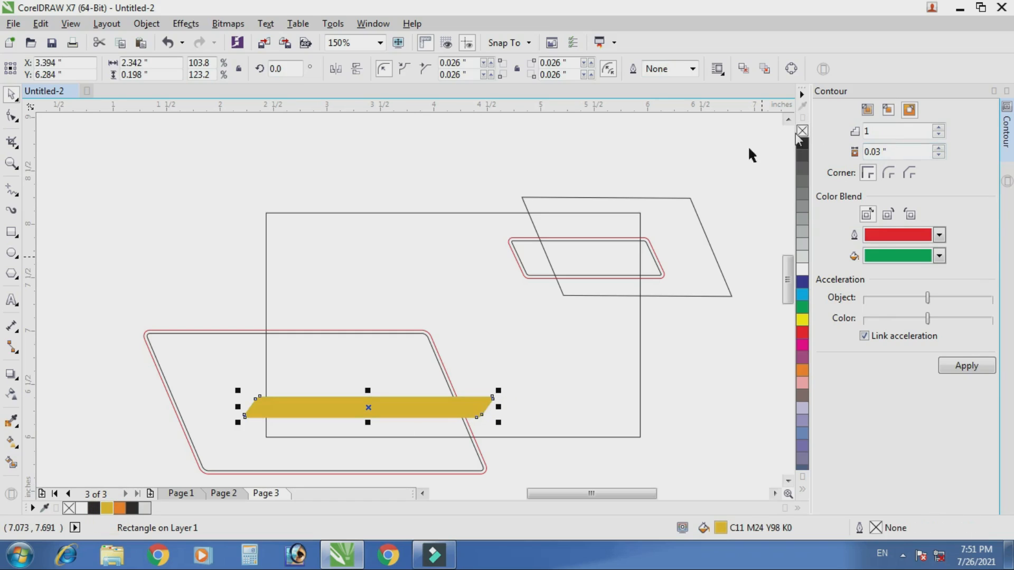
- Separate the large lower-left parallelogram's contour into its own curve and fill that outer shape with orange
{"action": "double_click", "coordinate": [439, 361]}
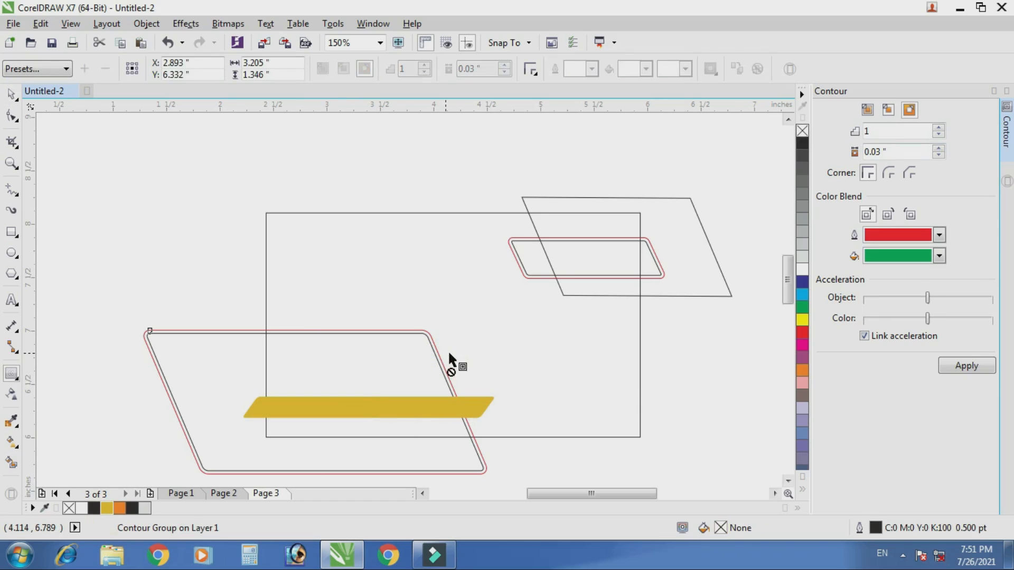
{"action": "left_click", "coordinate": [12, 94]}
{"action": "left_click", "coordinate": [118, 218]}
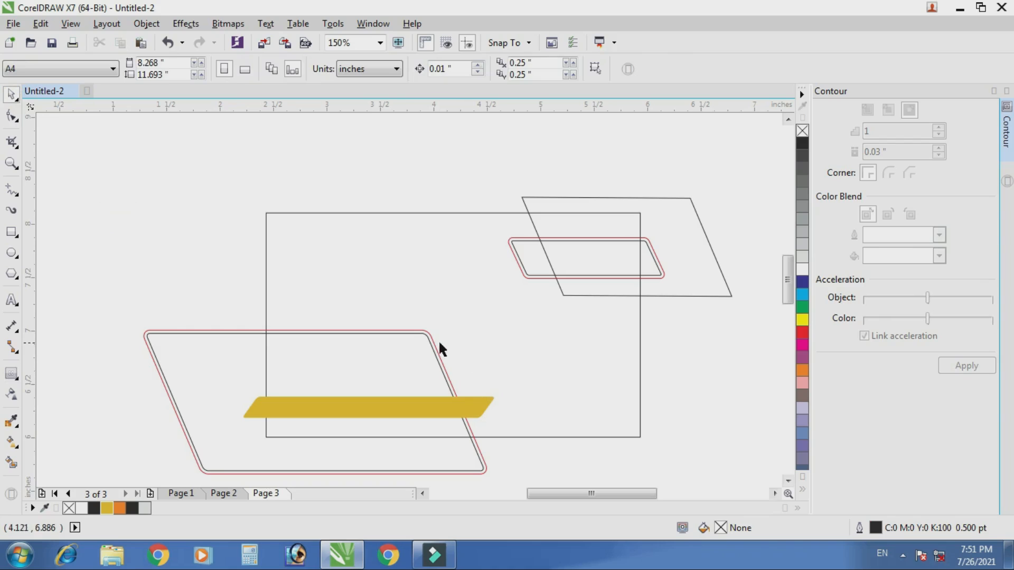
{"action": "left_click_drag", "start_coordinate": [436, 349], "coordinate": [472, 334]}
{"action": "key", "text": "ctrl+z"}
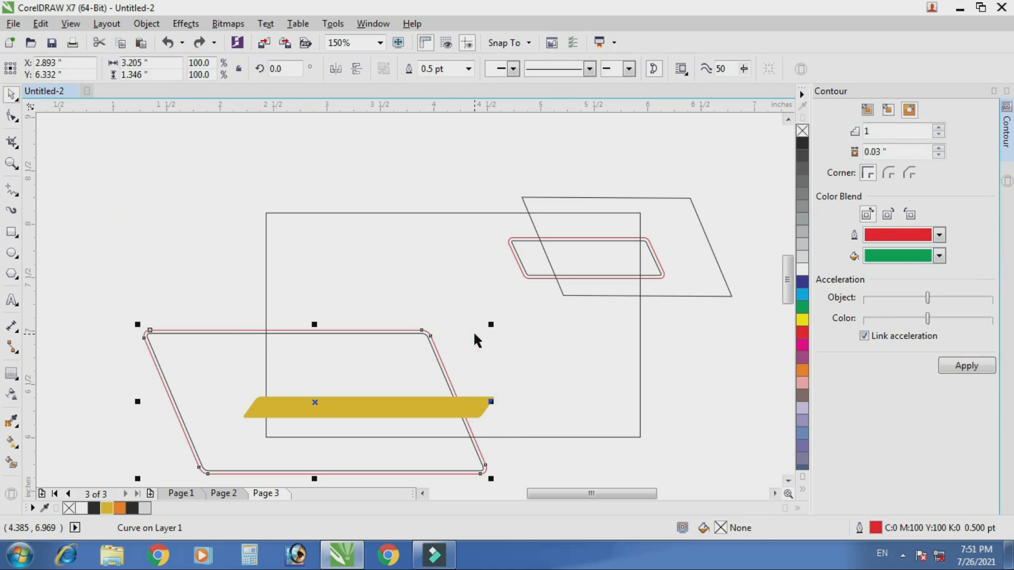
{"action": "left_click", "coordinate": [123, 510]}
{"action": "left_click", "coordinate": [132, 360]}
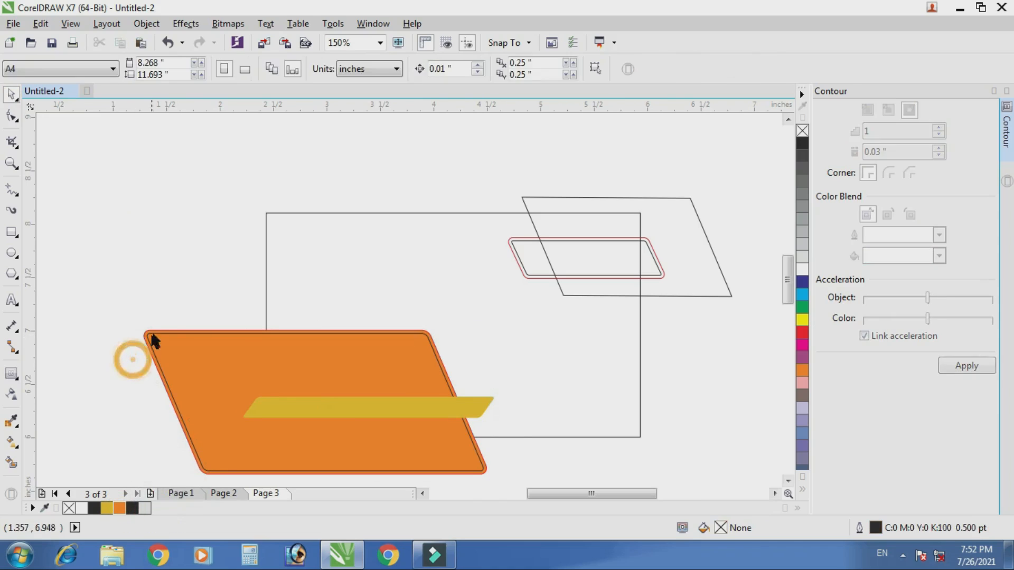
- Fill the inner large lower-left parallelogram with black (C0 M0 Y0 K100) and remove the outlines from it and its orange contour shape
{"action": "left_click", "coordinate": [152, 335]}
{"action": "left_click", "coordinate": [94, 508]}
{"action": "left_click", "coordinate": [101, 369]}
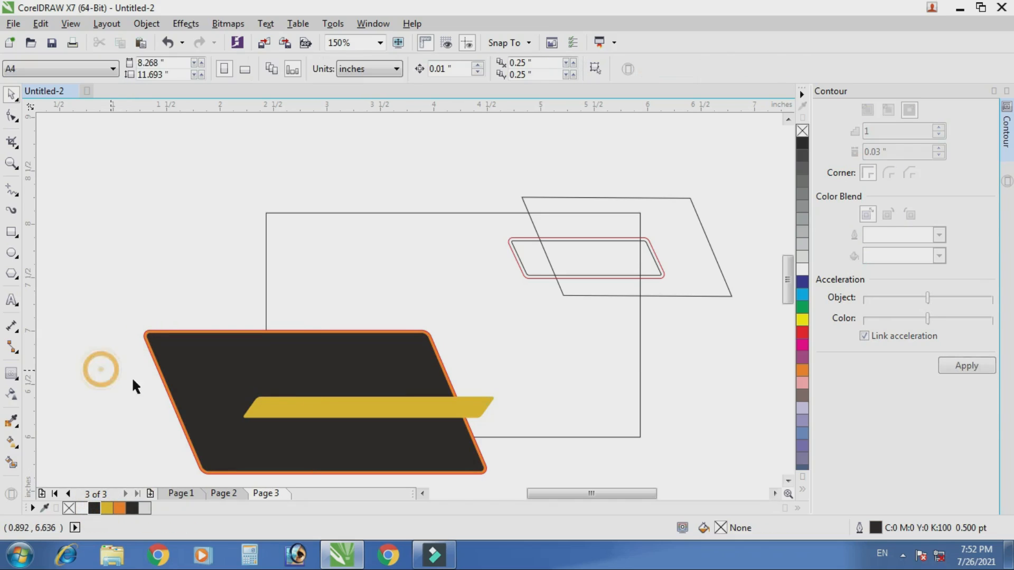
{"action": "left_click_drag", "start_coordinate": [94, 297], "coordinate": [486, 475]}
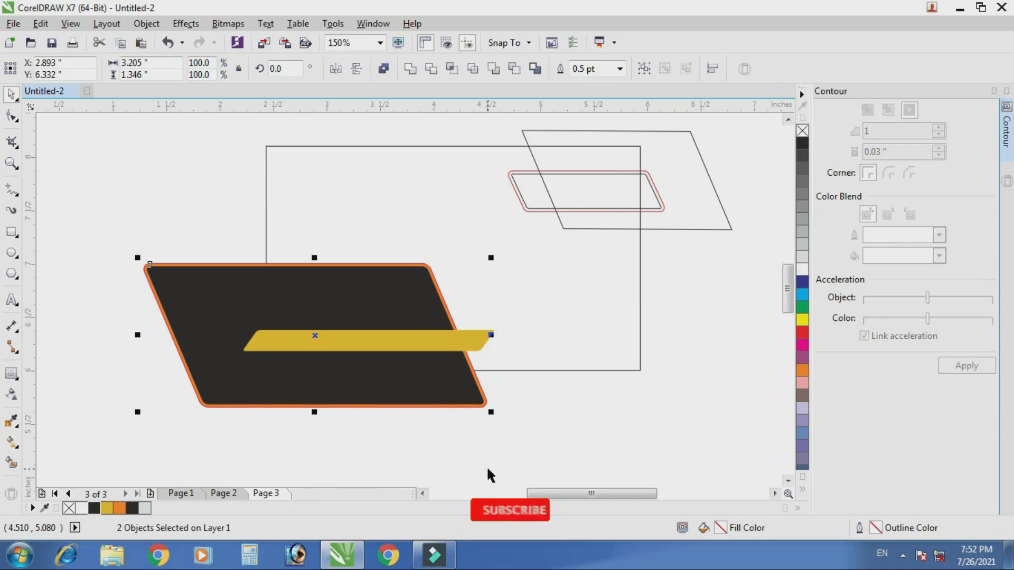
{"action": "left_click", "coordinate": [686, 374]}
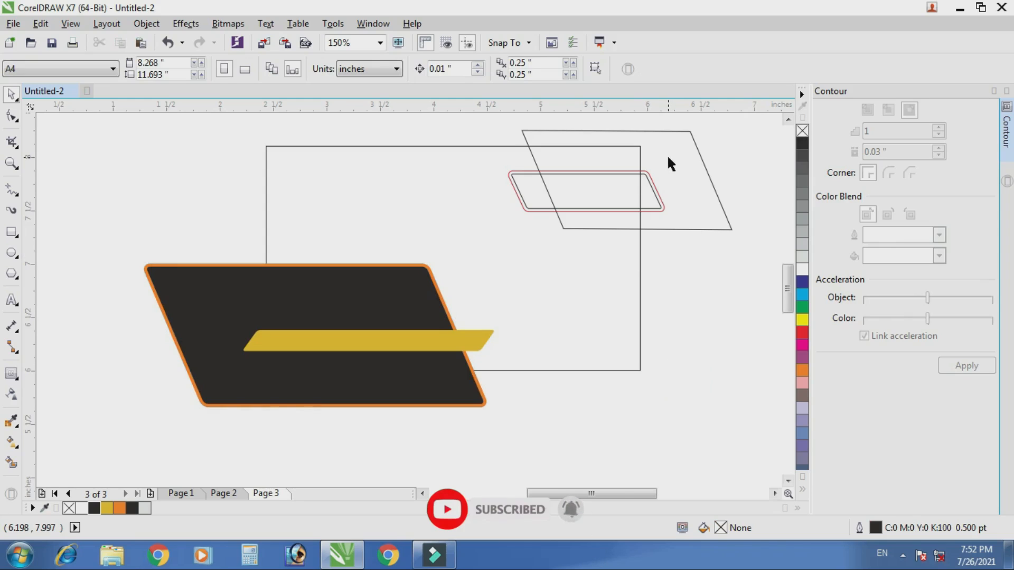
- Fill the small upper-right parallelogram with gold (C11 M24 Y98 K0)
{"action": "scroll", "coordinate": [669, 164], "scroll_direction": "up", "scroll_amount": 2}
{"action": "scroll", "coordinate": [393, 293], "scroll_direction": "down", "scroll_amount": 2}
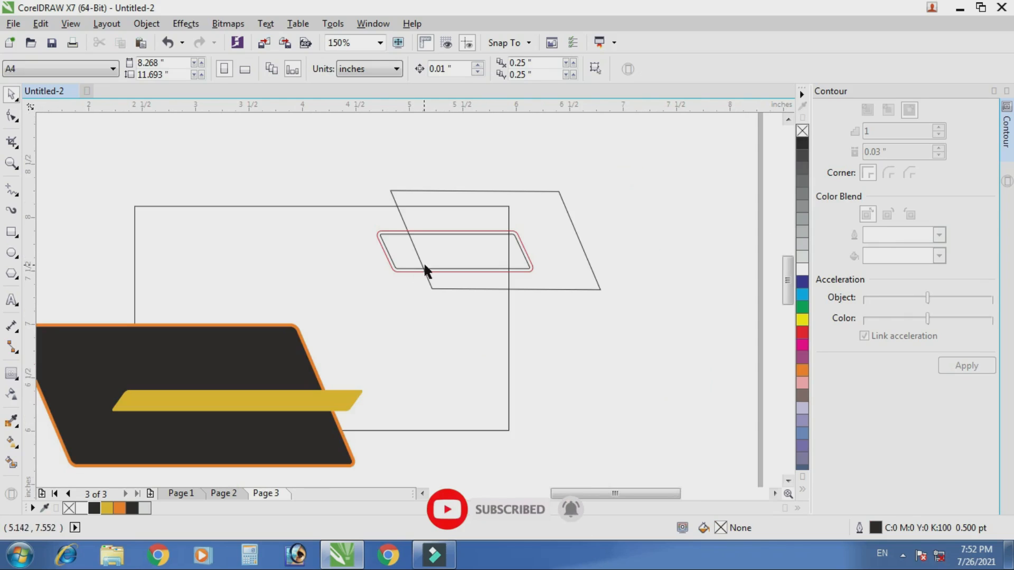
{"action": "left_click", "coordinate": [416, 269]}
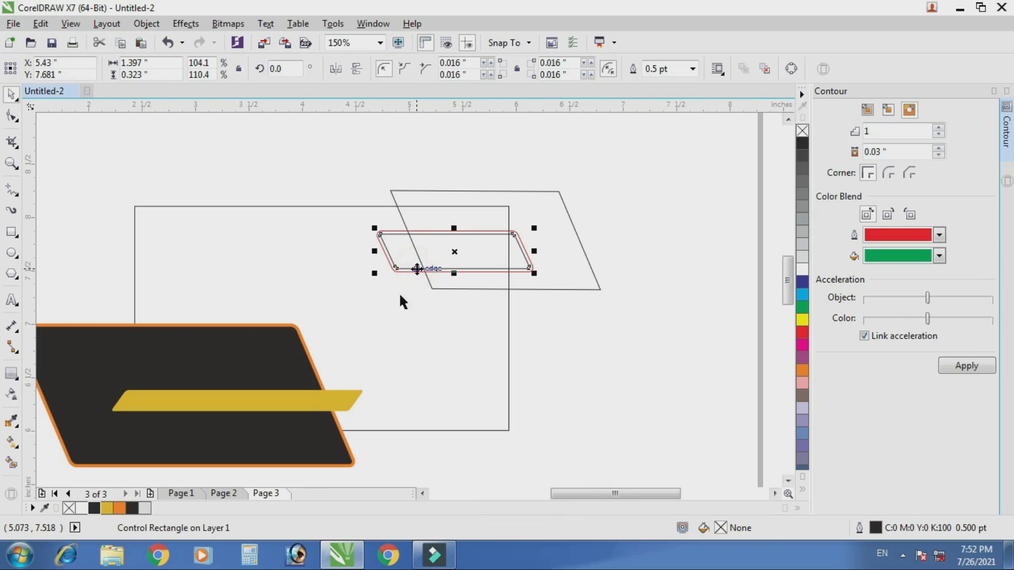
{"action": "left_click", "coordinate": [107, 508]}
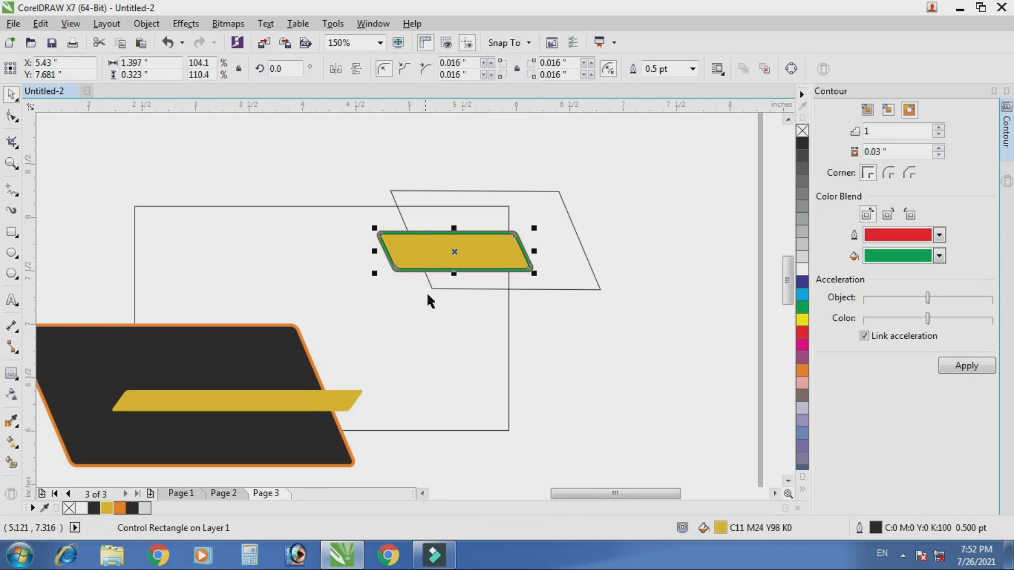
{"action": "left_click", "coordinate": [593, 352]}
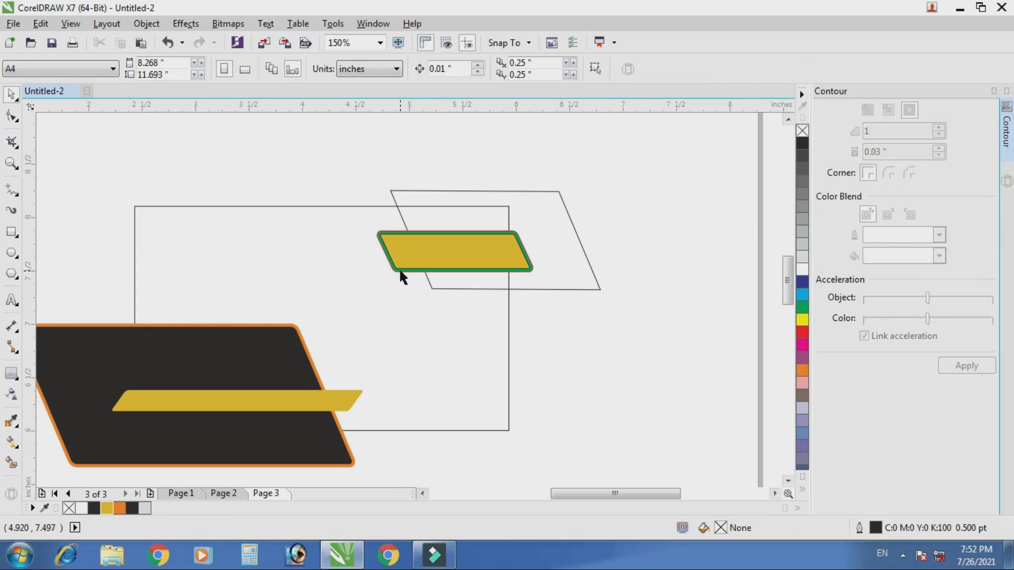
- Separate the small gold parallelogram's contour, fill that outer shape with orange and remove the outlines from both
{"action": "left_click", "coordinate": [400, 274]}
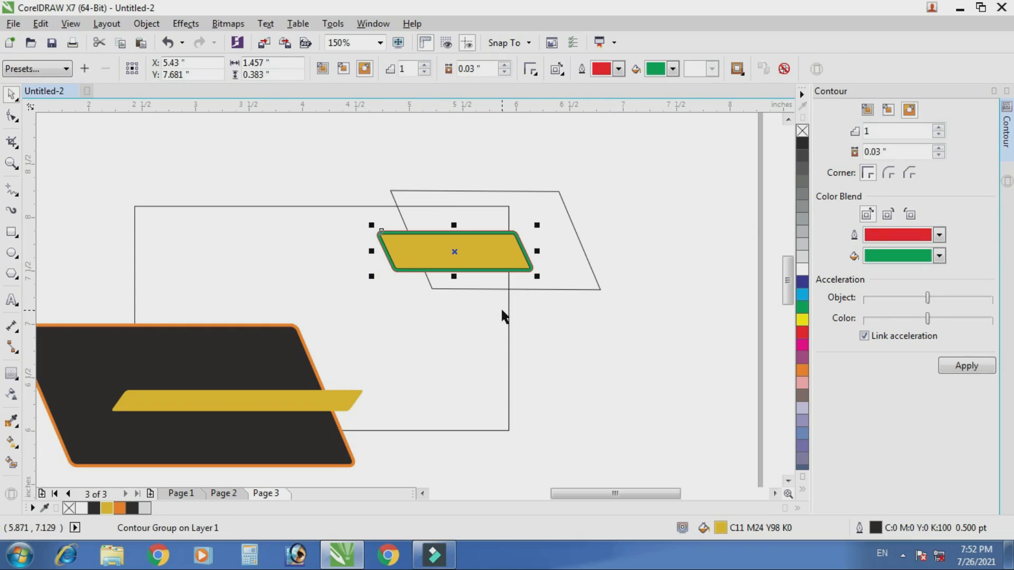
{"action": "left_click", "coordinate": [622, 343]}
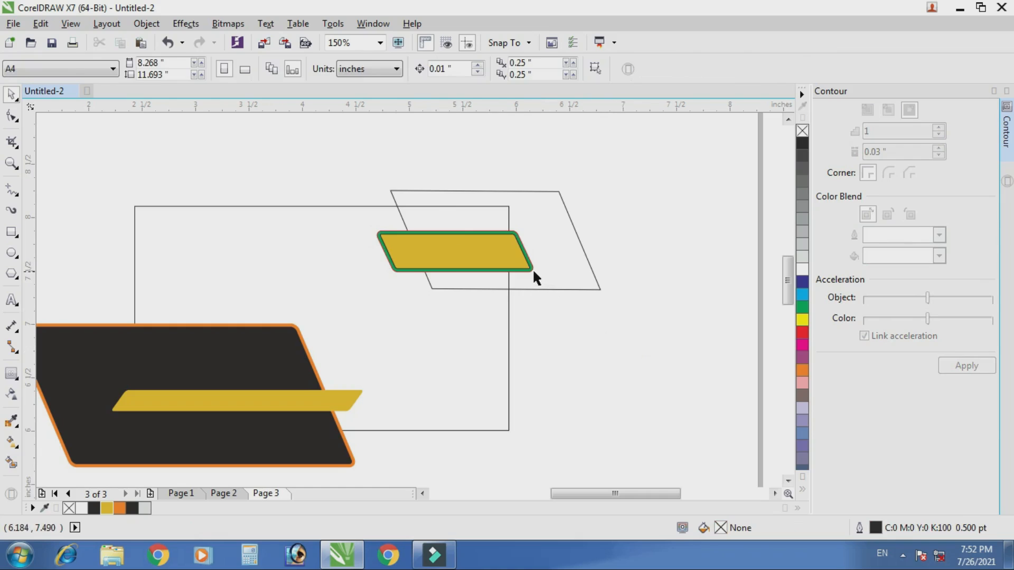
{"action": "left_click", "coordinate": [531, 268]}
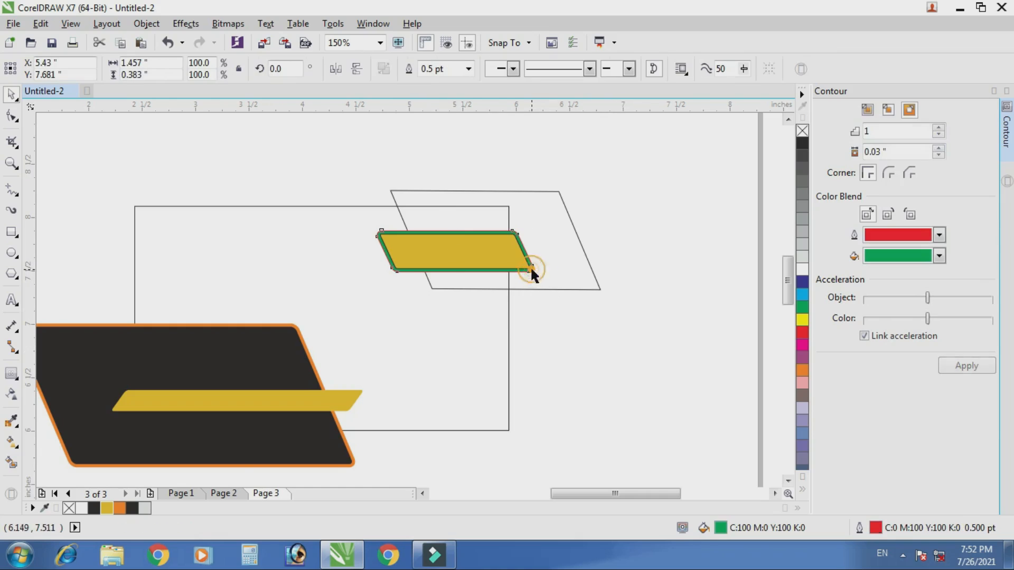
{"action": "left_click", "coordinate": [120, 508]}
{"action": "left_click_drag", "start_coordinate": [304, 168], "coordinate": [549, 283]}
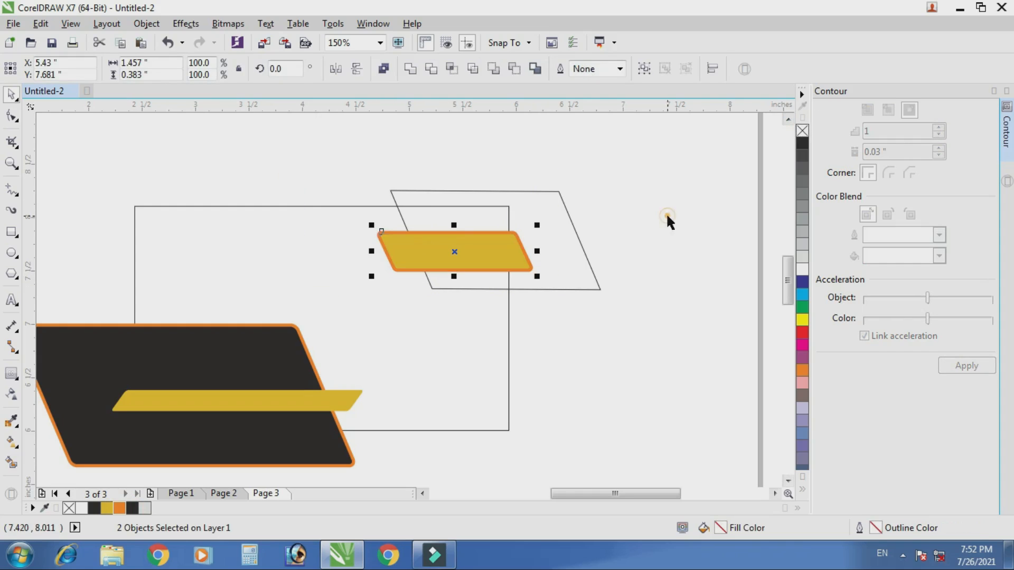
{"action": "left_click", "coordinate": [655, 227]}
- Fill the large upper-right parallelogram with 30% black grey
{"action": "left_click", "coordinate": [599, 284]}
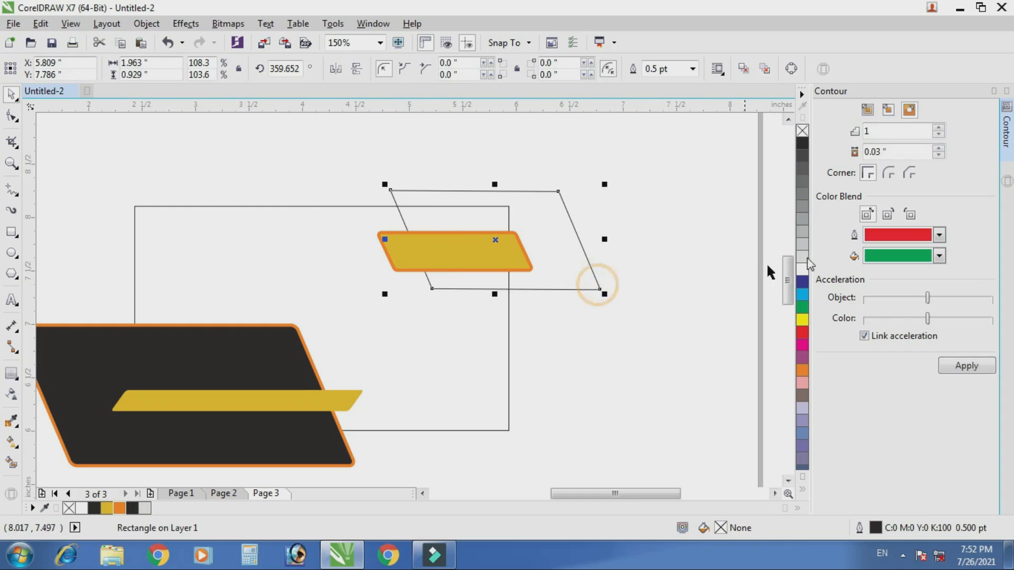
{"action": "left_click", "coordinate": [801, 230]}
{"action": "left_click", "coordinate": [673, 287]}
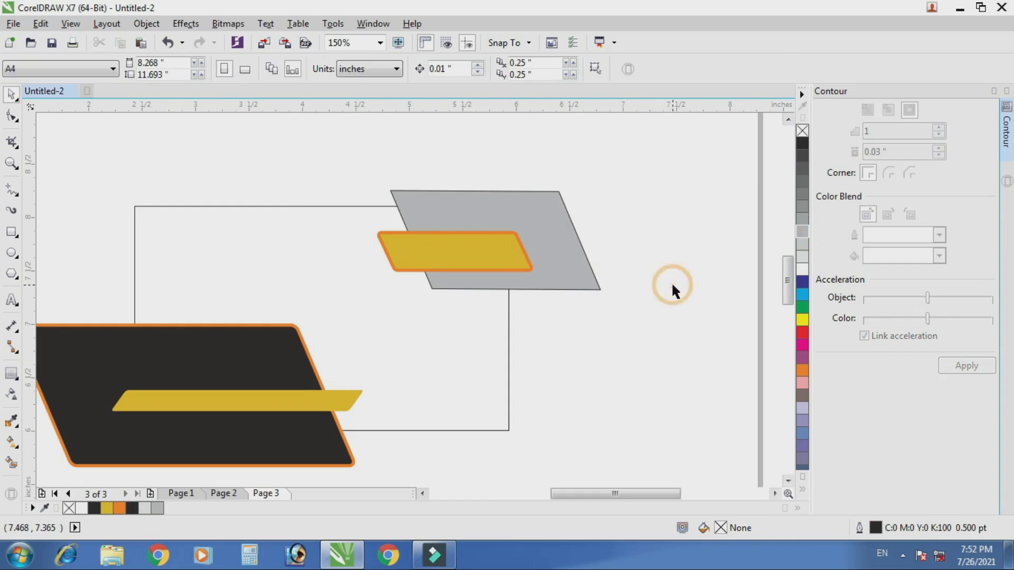
- Compare the coloured shapes on page 3 with the finished card on page 2
{"action": "scroll", "coordinate": [592, 265], "scroll_direction": "down", "scroll_amount": 2}
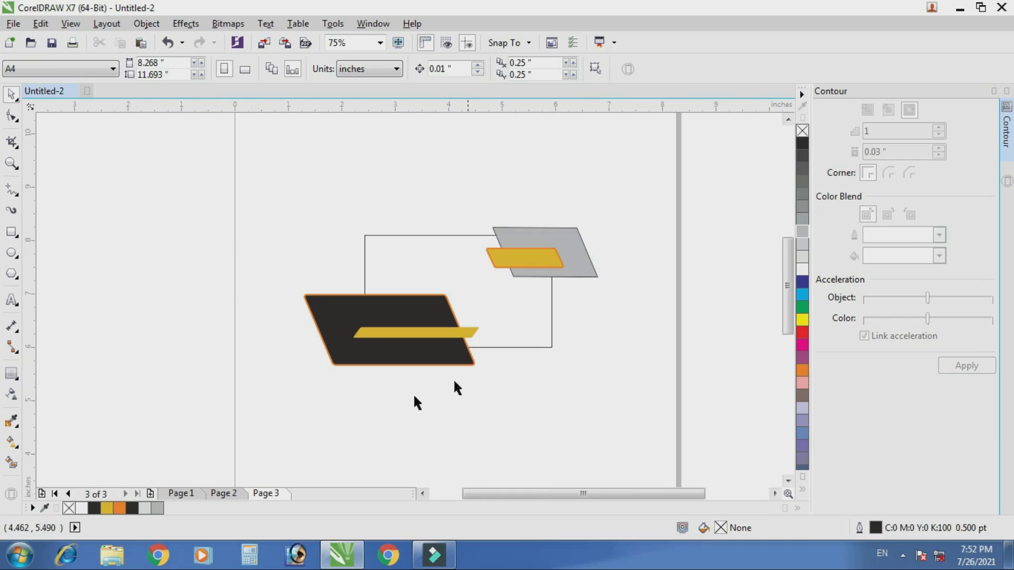
{"action": "left_click", "coordinate": [216, 496]}
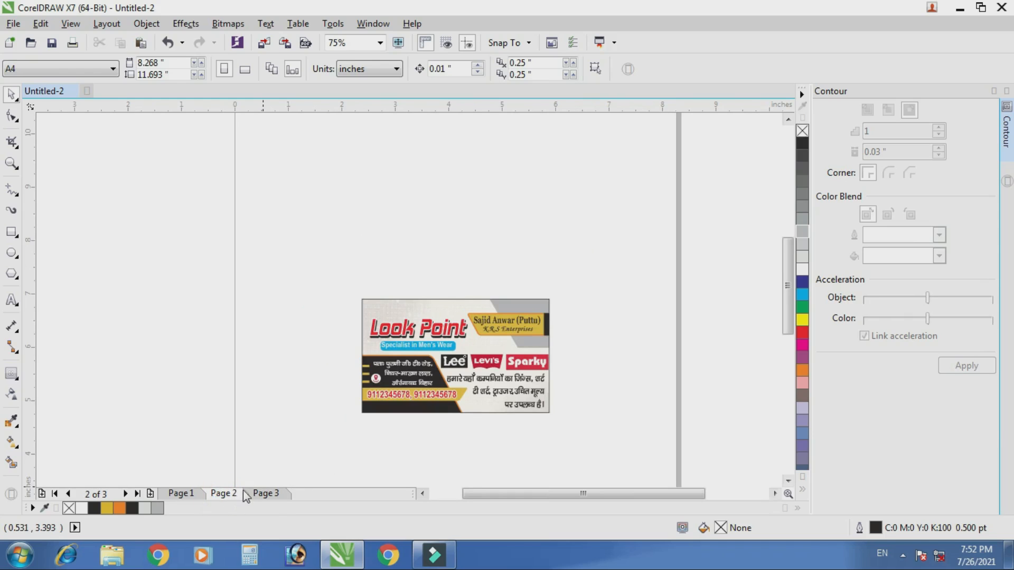
{"action": "left_click", "coordinate": [261, 493]}
{"action": "scroll", "coordinate": [564, 245], "scroll_direction": "up", "scroll_amount": 1}
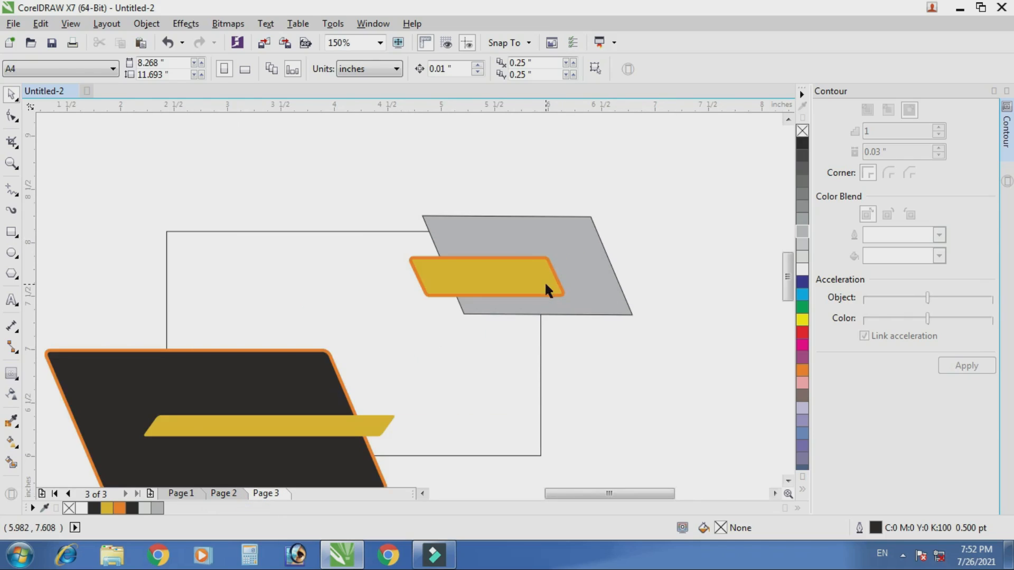
{"action": "scroll", "coordinate": [359, 166], "scroll_direction": "down", "scroll_amount": 1}
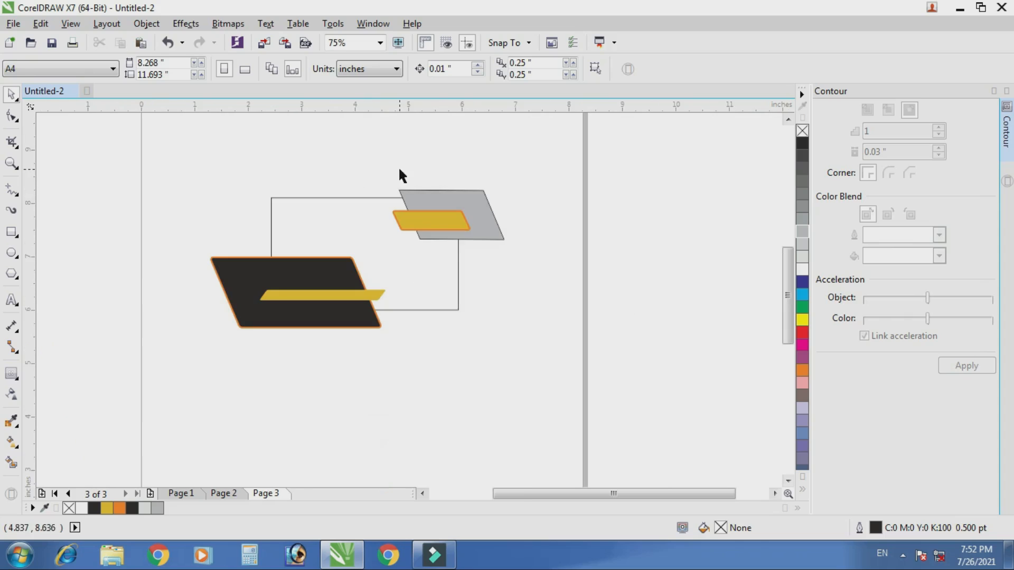
{"action": "left_click_drag", "start_coordinate": [197, 169], "coordinate": [578, 387]}
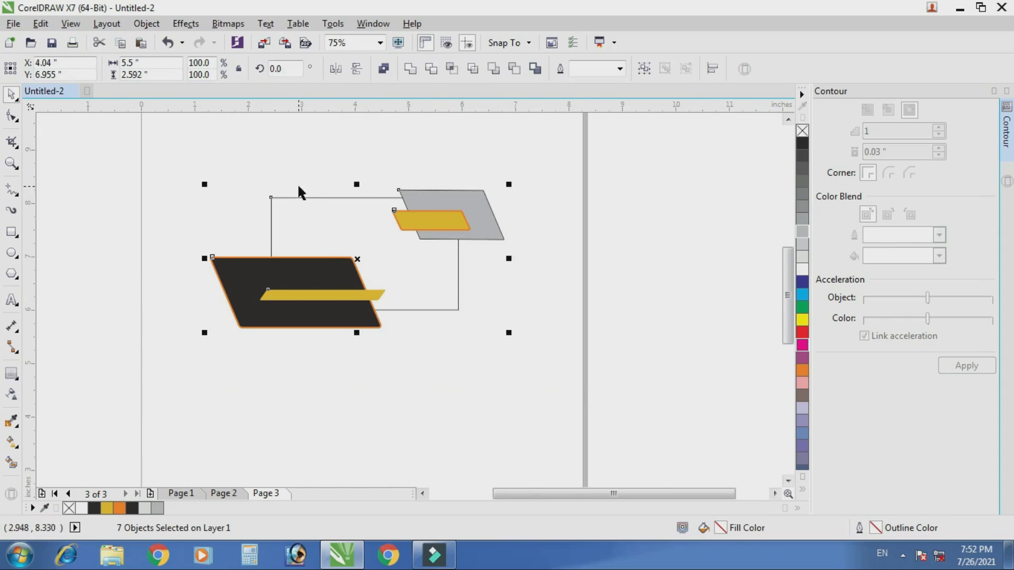
{"action": "scroll", "coordinate": [297, 195], "scroll_direction": "up", "scroll_amount": 1}
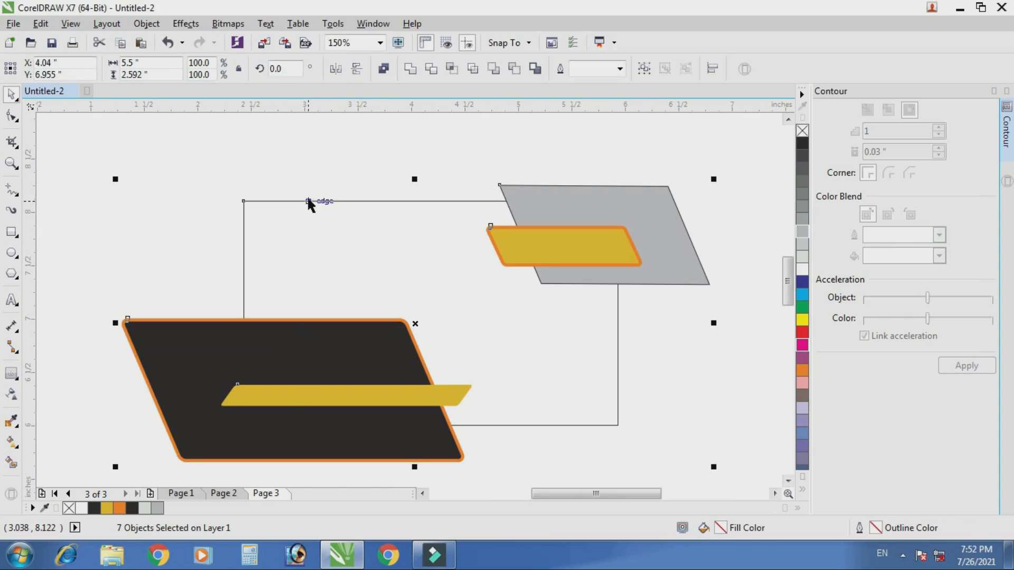
{"action": "left_click", "coordinate": [676, 425]}
{"action": "scroll", "coordinate": [375, 263], "scroll_direction": "down", "scroll_amount": 1}
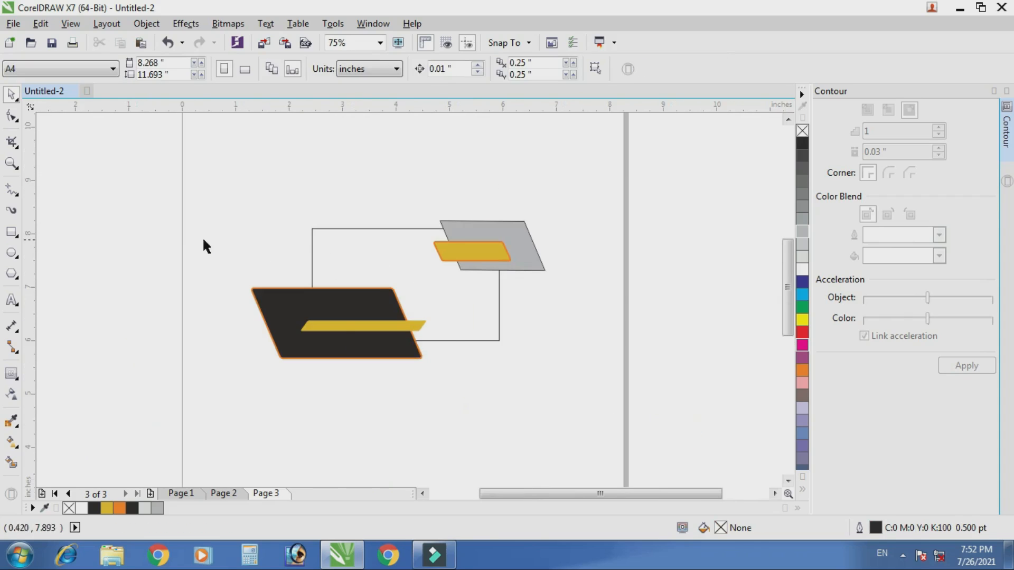
- PowerClip the six coloured background shapes inside the card's frame rectangle
{"action": "left_click_drag", "start_coordinate": [203, 243], "coordinate": [443, 411]}
{"action": "left_click_drag", "start_coordinate": [417, 195], "coordinate": [563, 293]}
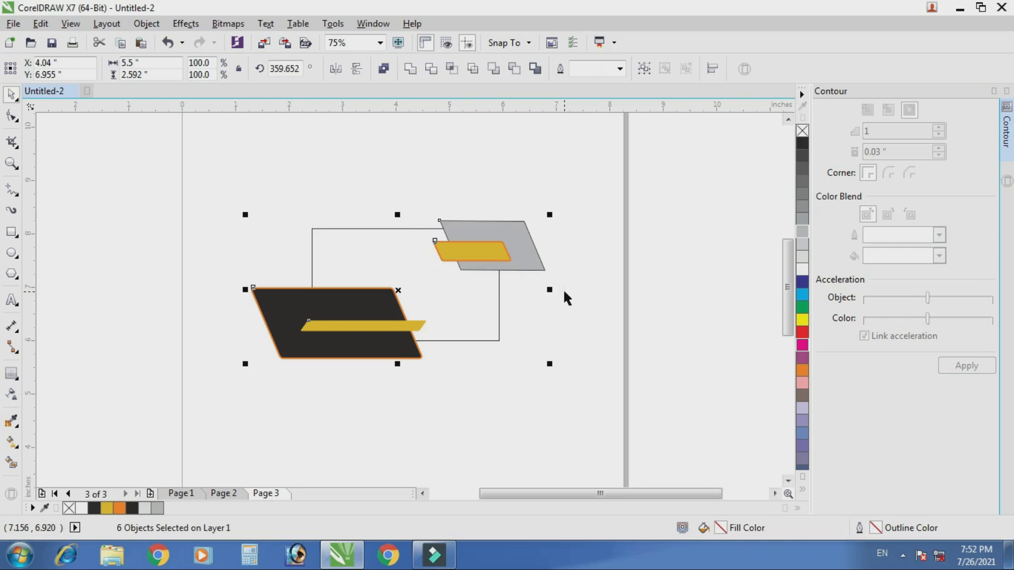
{"action": "left_click", "coordinate": [146, 24]}
{"action": "mouse_move", "coordinate": [337, 154]}
{"action": "left_click", "coordinate": [368, 154]}
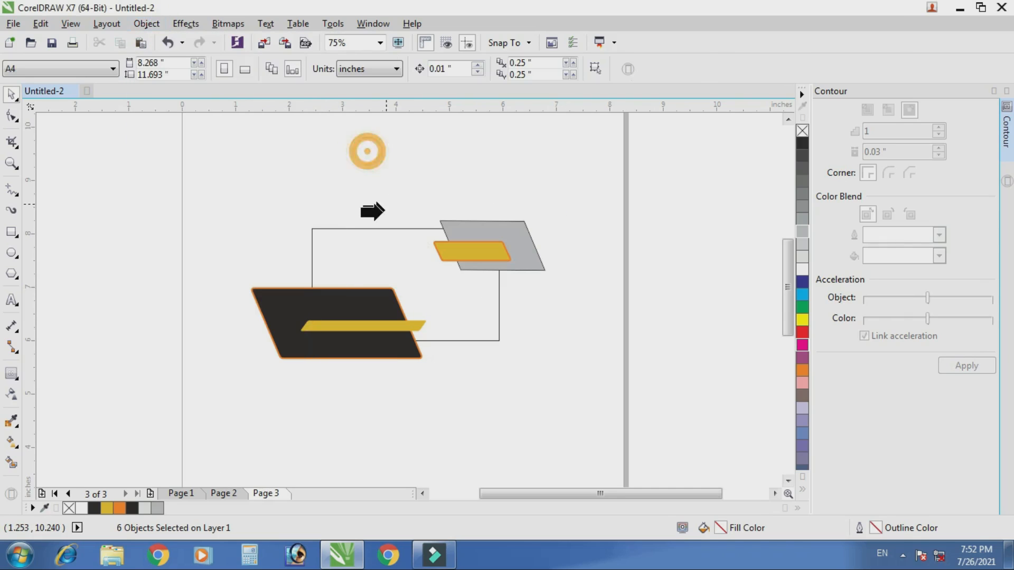
{"action": "left_click", "coordinate": [376, 229]}
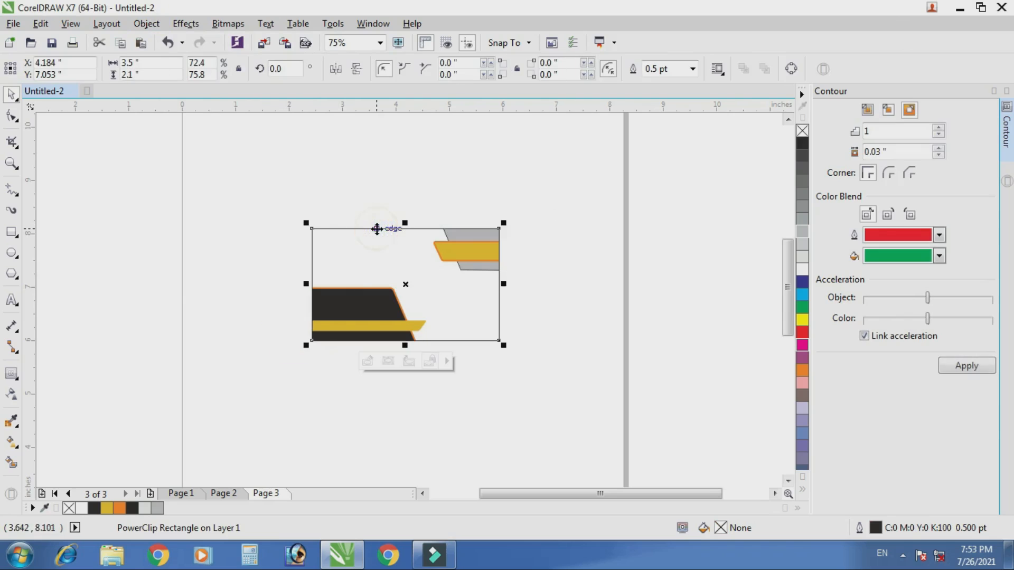
{"action": "left_click", "coordinate": [615, 280]}
- Edit the PowerClip contents to heighten the gold lower strip to about 0.236 inch and nudge it down 0.02 inch, and finish editing
{"action": "scroll", "coordinate": [428, 316], "scroll_direction": "up", "scroll_amount": 2}
{"action": "left_click", "coordinate": [368, 338]}
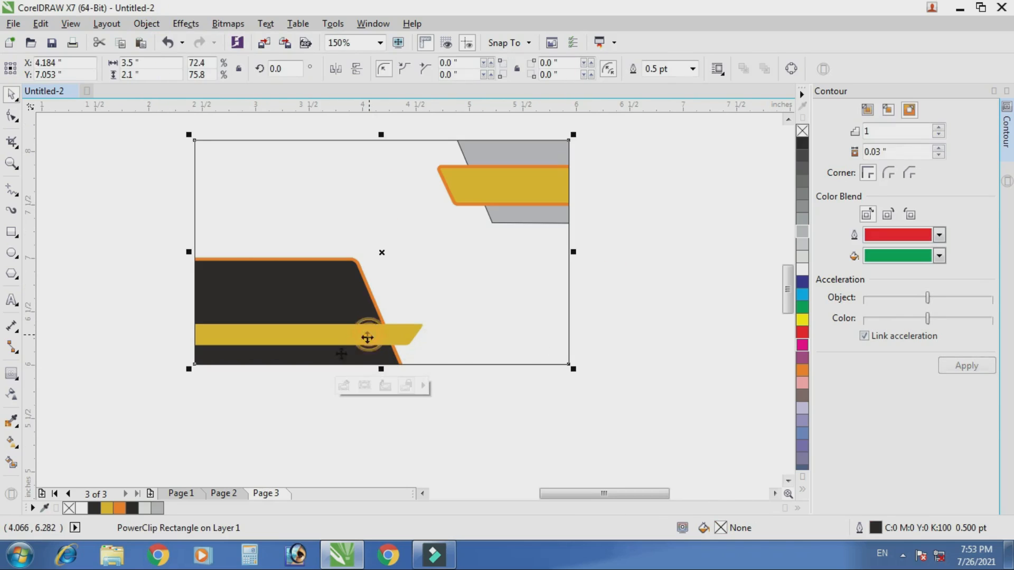
{"action": "left_click", "coordinate": [340, 386]}
{"action": "scroll", "coordinate": [282, 337], "scroll_direction": "up", "scroll_amount": 2}
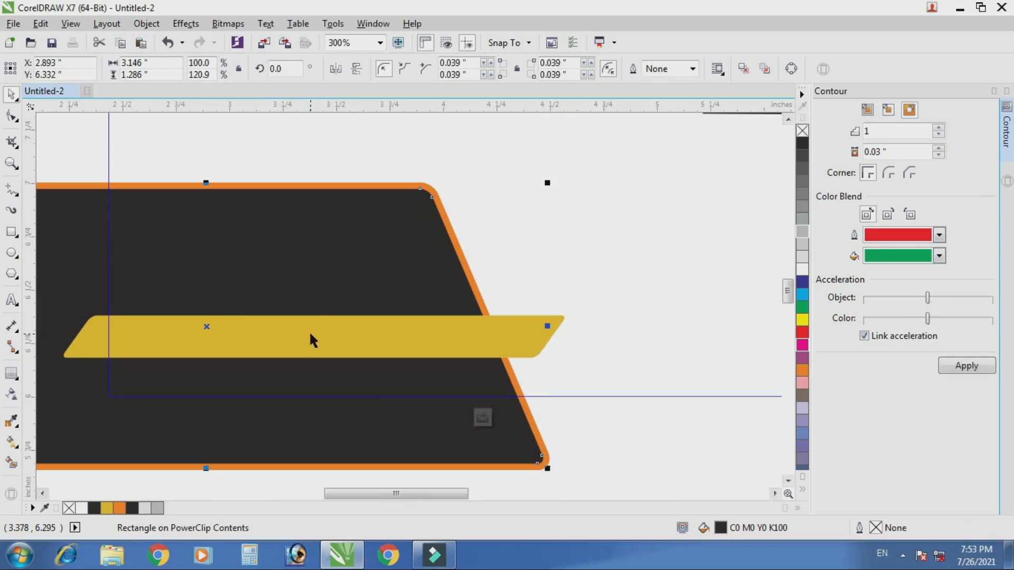
{"action": "left_click", "coordinate": [297, 343]}
{"action": "left_click_drag", "start_coordinate": [314, 307], "coordinate": [318, 300]}
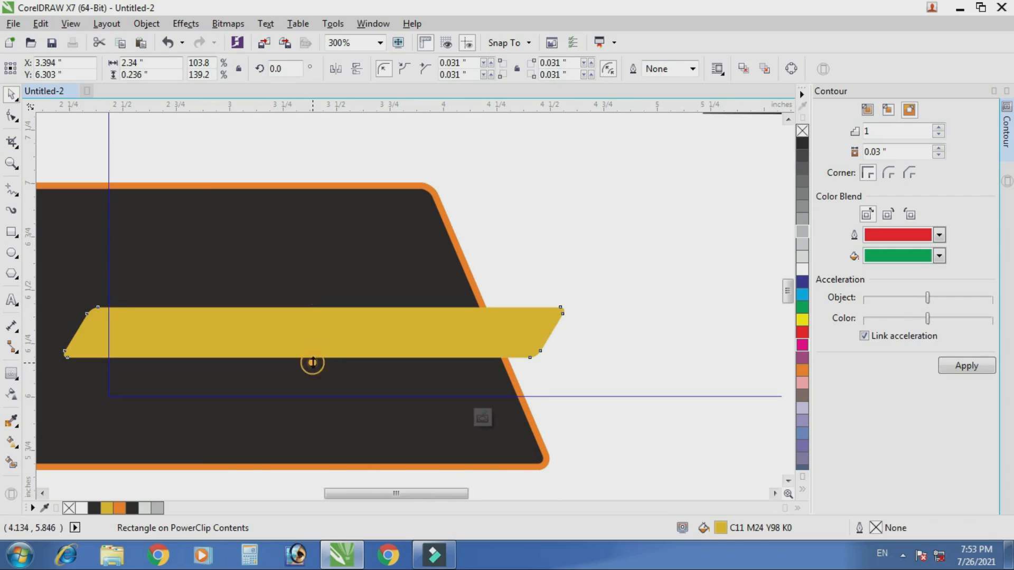
{"action": "left_click_drag", "start_coordinate": [314, 359], "coordinate": [314, 359]}
{"action": "key", "text": "Down"}
{"action": "key", "text": "Down"}
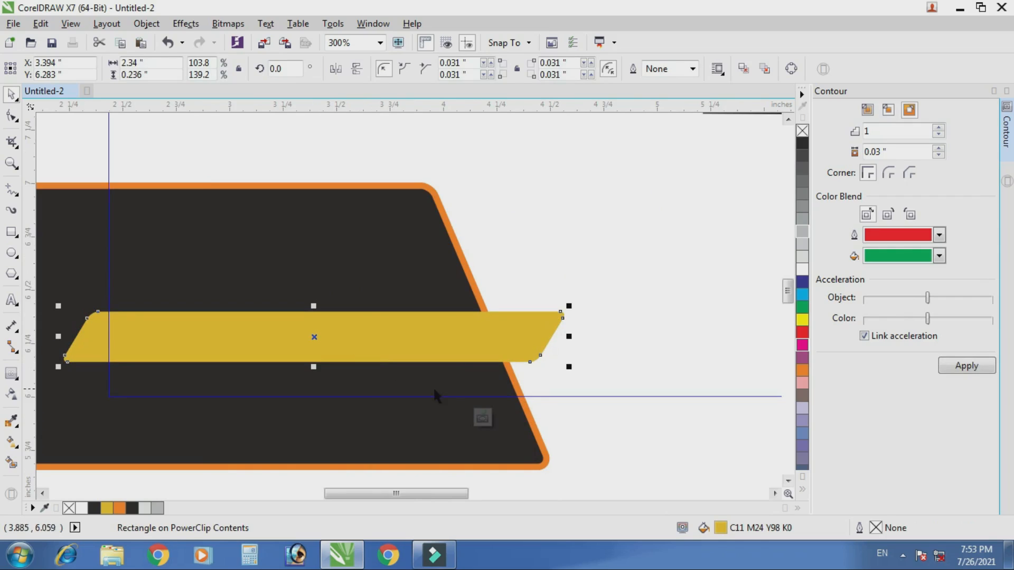
{"action": "left_click", "coordinate": [482, 418]}
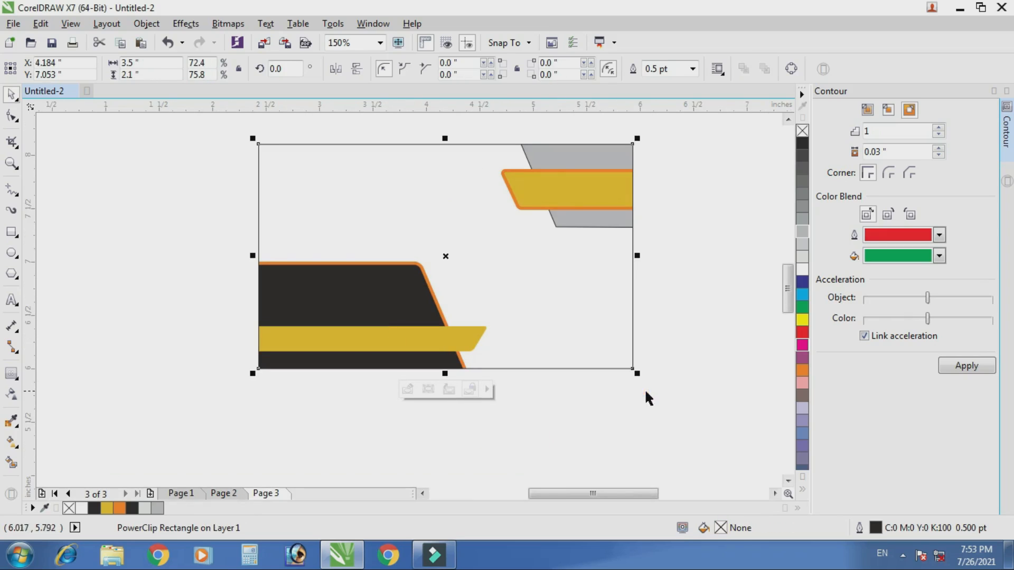
{"action": "left_click", "coordinate": [645, 391]}
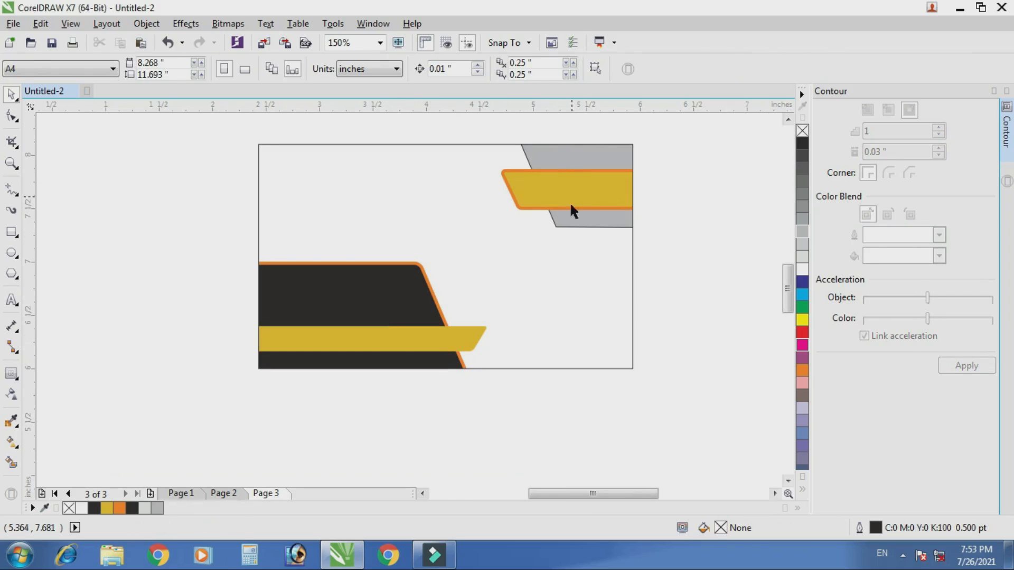
- Reopen the PowerClip contents for editing and remove the outline from the grey upper-right parallelogram
{"action": "left_click", "coordinate": [568, 222]}
{"action": "left_click", "coordinate": [390, 390]}
{"action": "left_click", "coordinate": [583, 216]}
{"action": "left_click", "coordinate": [407, 389]}
{"action": "left_click", "coordinate": [577, 220]}
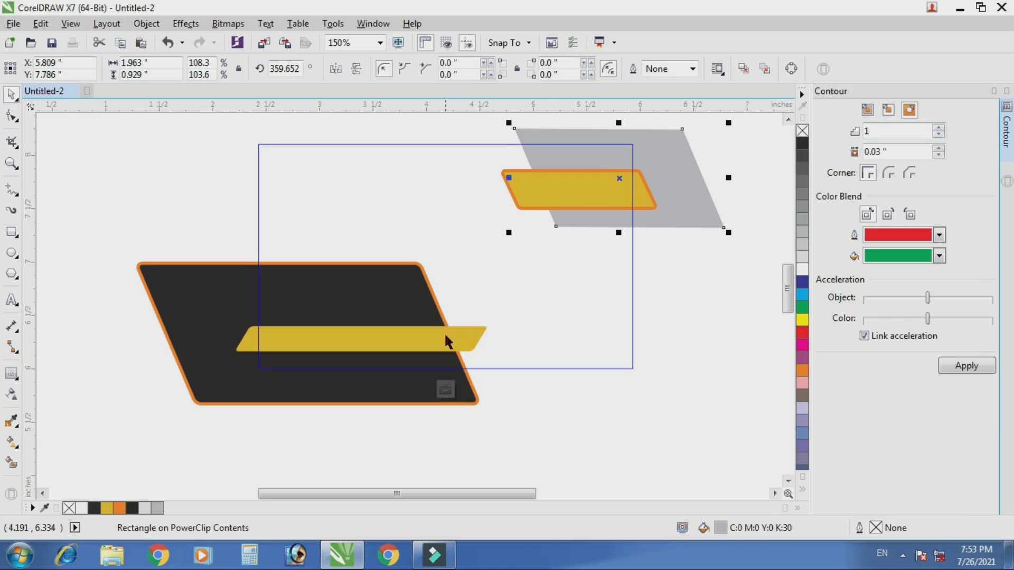
{"action": "left_click", "coordinate": [719, 409]}
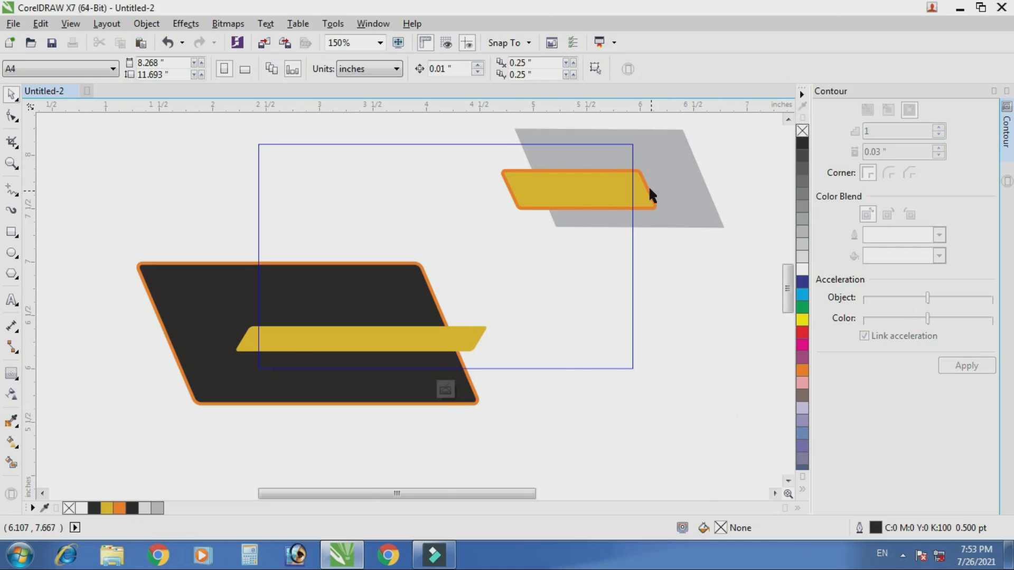
- Draw a narrow rectangle about 0.073 by 0.383 inch over the gold parallelogram at the card's right edge, filled black (K100) without outline
{"action": "scroll", "coordinate": [649, 186], "scroll_direction": "up", "scroll_amount": 2}
{"action": "left_click", "coordinate": [11, 231]}
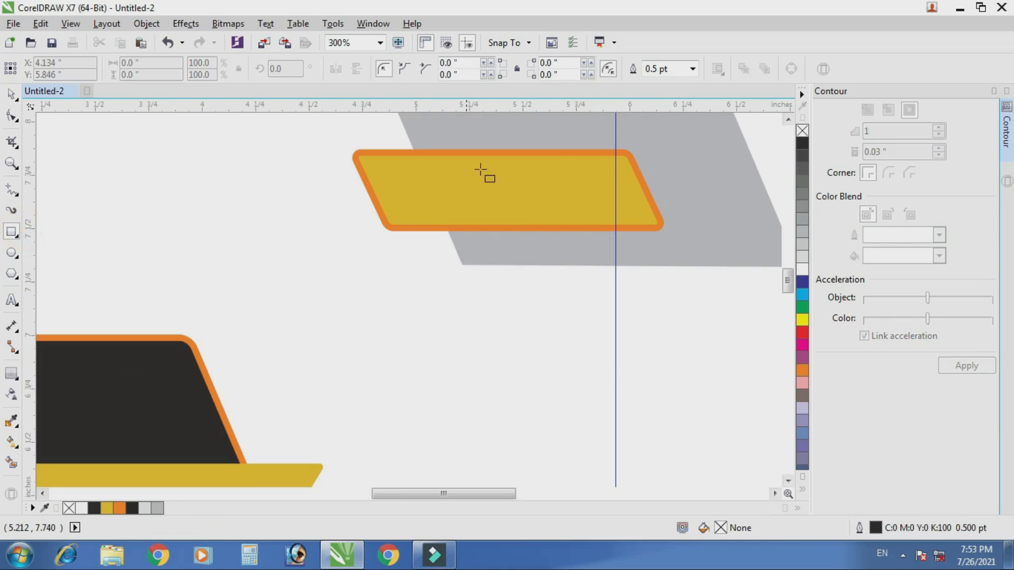
{"action": "left_click_drag", "start_coordinate": [600, 150], "coordinate": [616, 230]}
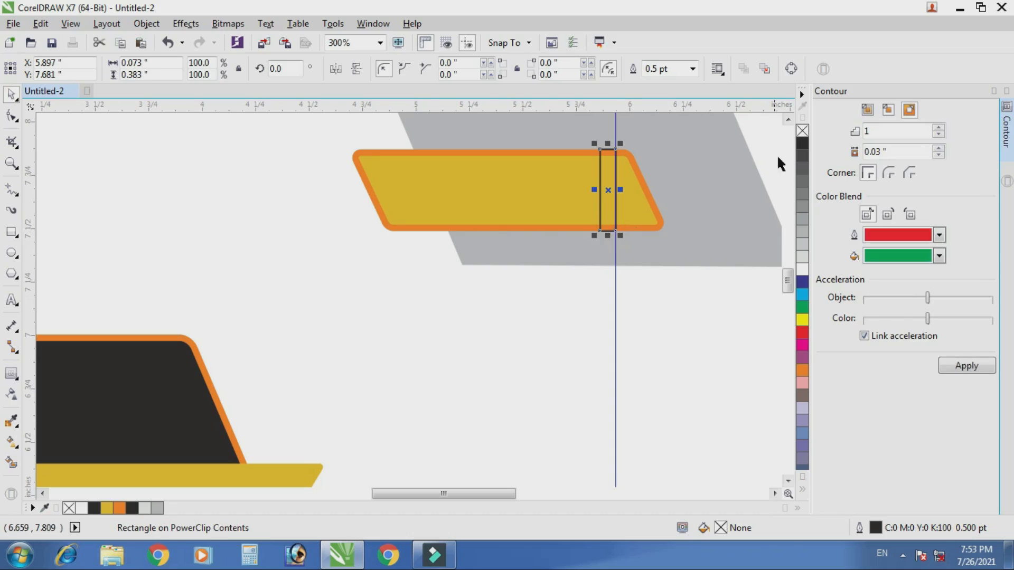
{"action": "left_click", "coordinate": [802, 141]}
{"action": "right_click", "coordinate": [801, 137]}
{"action": "scroll", "coordinate": [629, 178], "scroll_direction": "down", "scroll_amount": 2}
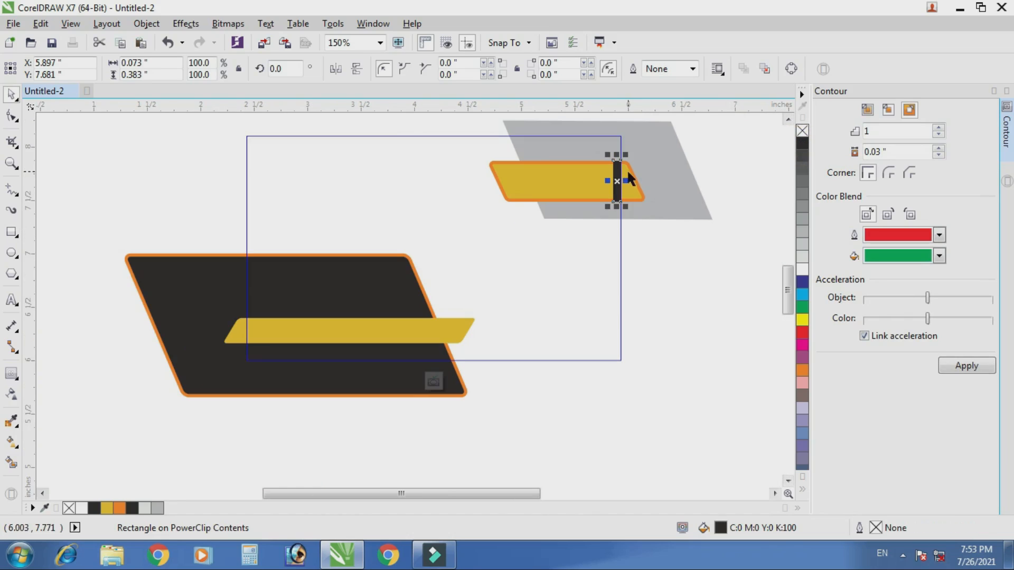
{"action": "left_click", "coordinate": [649, 367]}
{"action": "scroll", "coordinate": [242, 309], "scroll_direction": "up", "scroll_amount": 2}
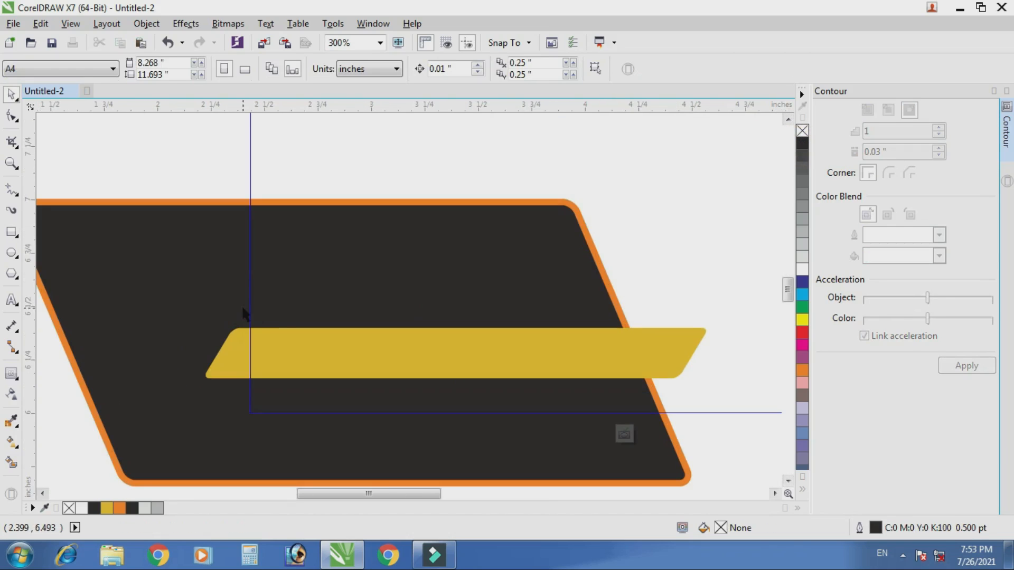
- Draw a small rectangle about 0.165 by 0.045 inch on the dark parallelogram's upper-left area, filled gold (C11 M24 Y98 K0) without outline
{"action": "left_click", "coordinate": [12, 231]}
{"action": "scroll", "coordinate": [264, 262], "scroll_direction": "up", "scroll_amount": 2}
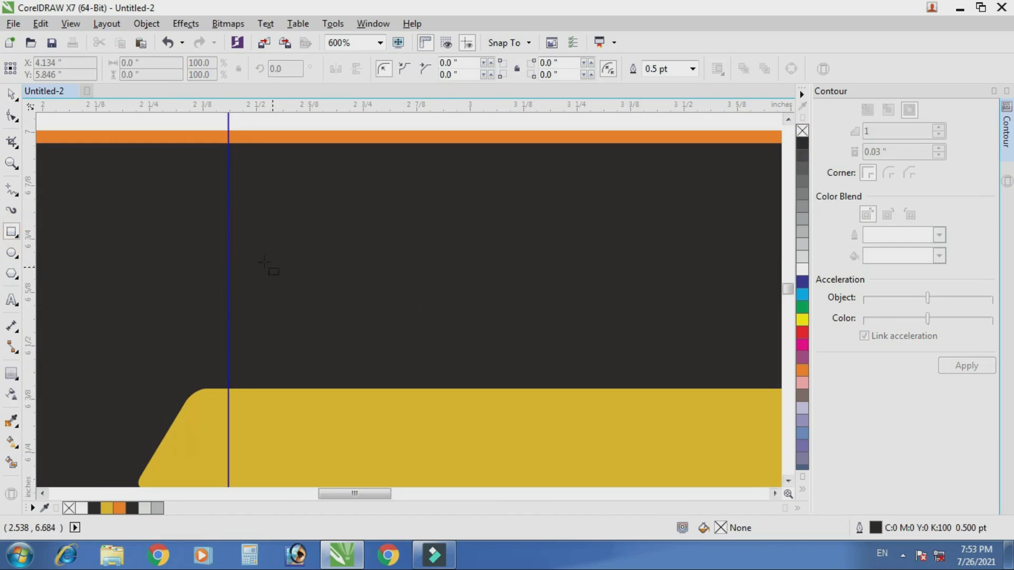
{"action": "left_click_drag", "start_coordinate": [211, 222], "coordinate": [283, 241]}
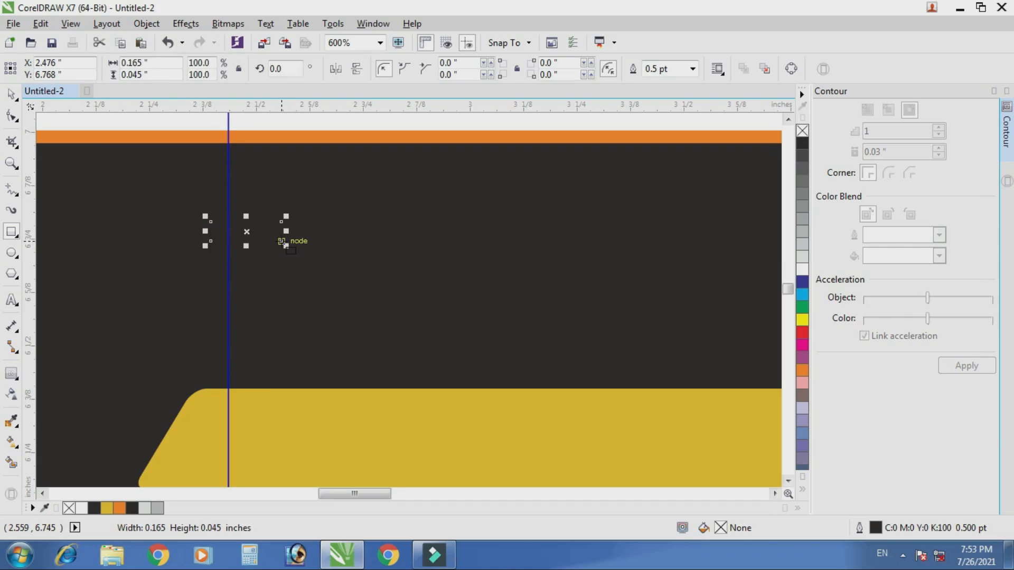
{"action": "key", "text": "space"}
{"action": "left_click", "coordinate": [106, 508]}
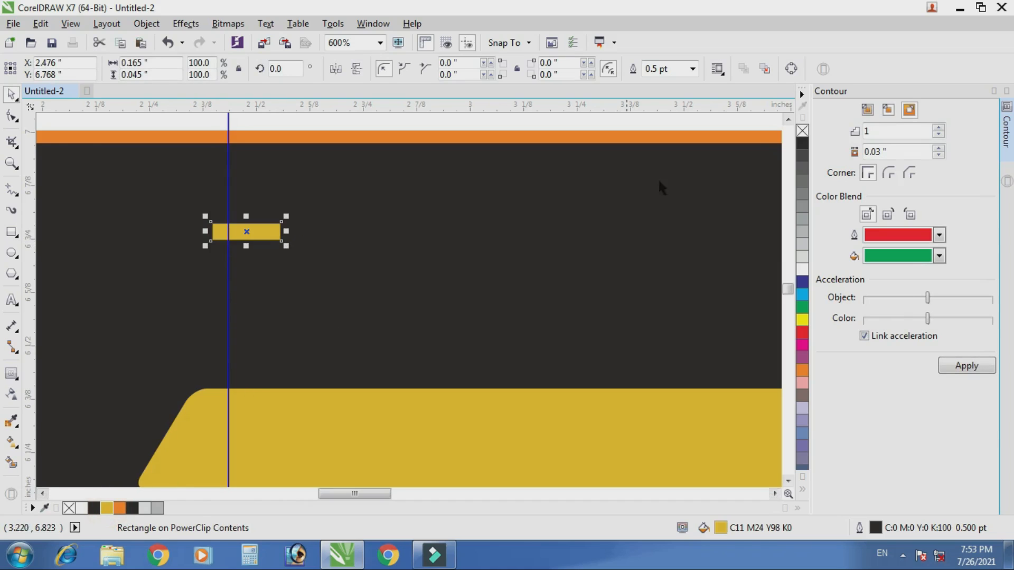
{"action": "right_click", "coordinate": [802, 132]}
- Shrink the small gold bar to about 0.138 inch wide and 0.036 inch high
{"action": "scroll", "coordinate": [221, 230], "scroll_direction": "up", "scroll_amount": 2}
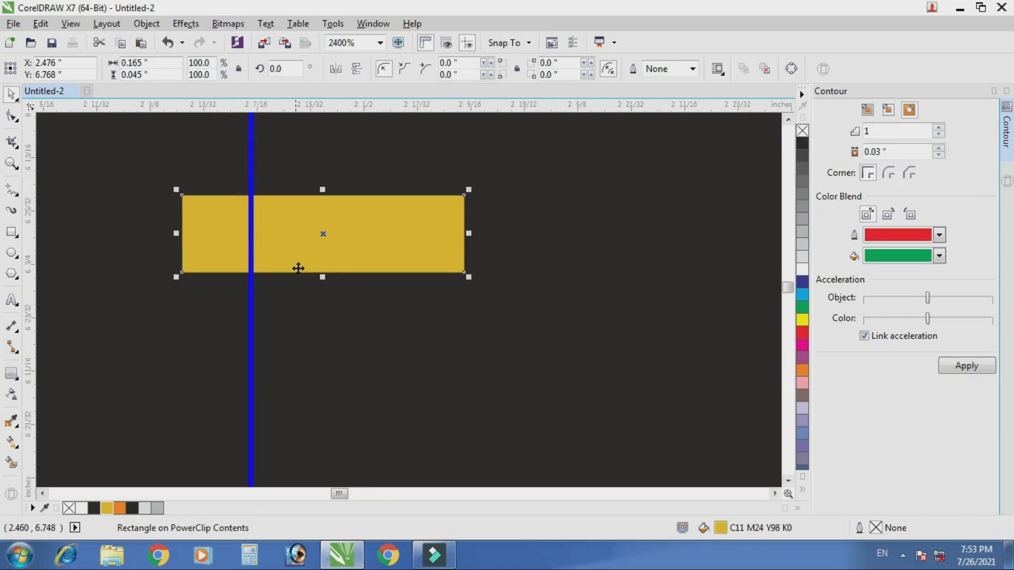
{"action": "left_click_drag", "start_coordinate": [322, 277], "coordinate": [322, 257]}
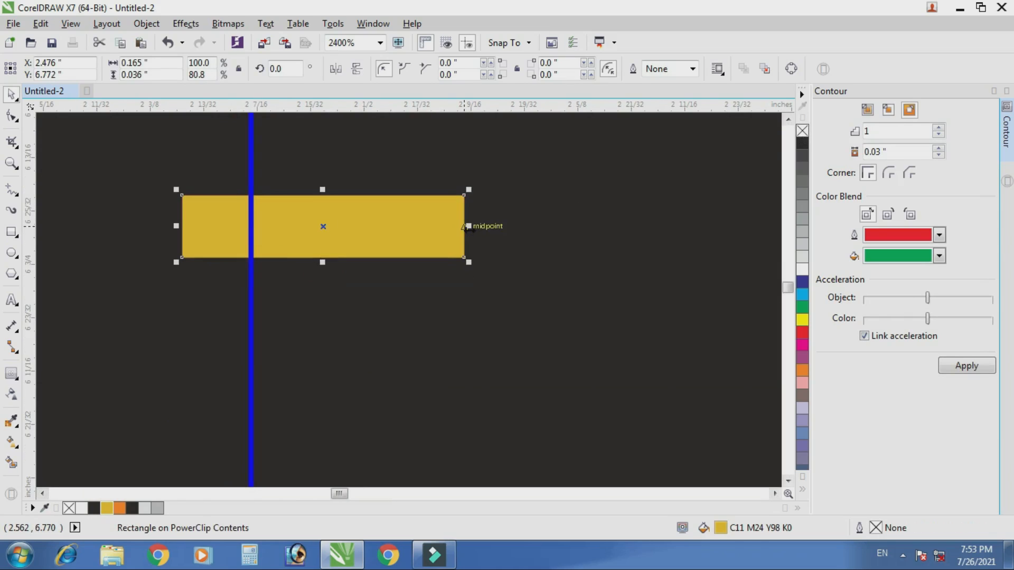
{"action": "left_click_drag", "start_coordinate": [469, 227], "coordinate": [418, 236]}
{"action": "scroll", "coordinate": [324, 222], "scroll_direction": "down", "scroll_amount": 3}
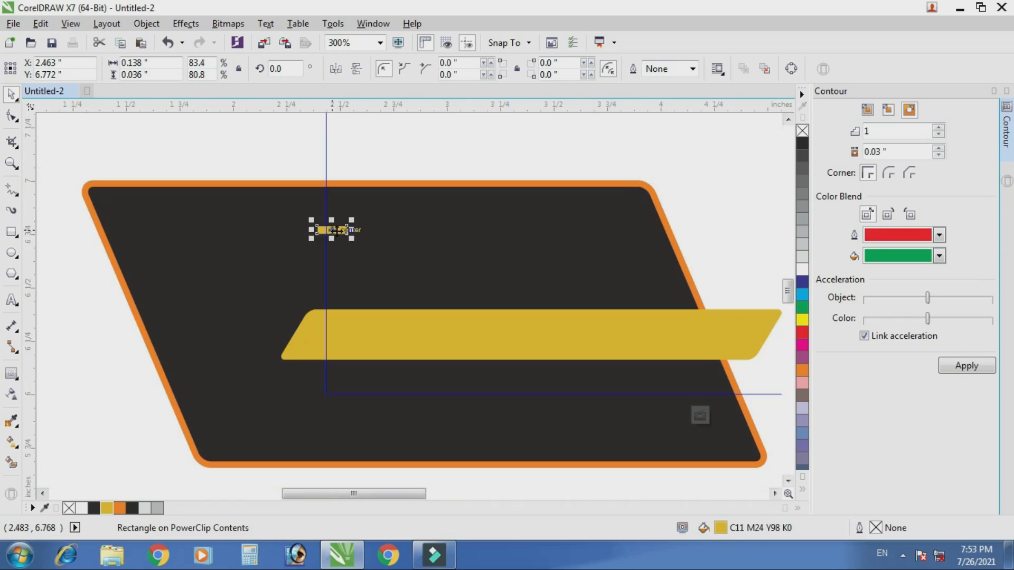
- Duplicate the small gold bar twice below itself at equal spacing and shift all three bars up slightly
{"action": "left_click_drag", "start_coordinate": [336, 231], "coordinate": [346, 253]}
{"action": "key", "text": "ctrl+r"}
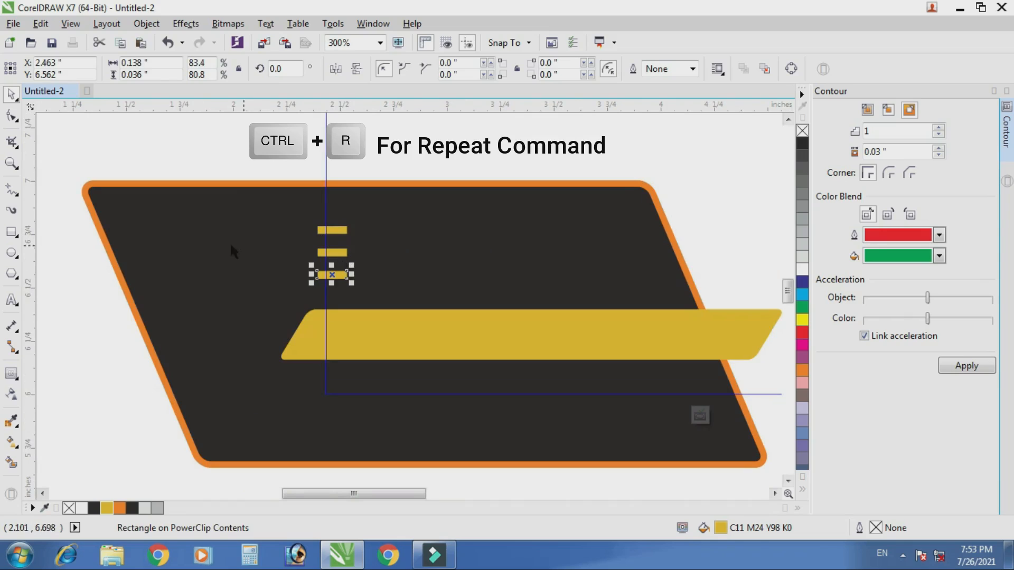
{"action": "left_click_drag", "start_coordinate": [202, 136], "coordinate": [336, 218]}
{"action": "scroll", "coordinate": [331, 250], "scroll_direction": "up", "scroll_amount": 2}
{"action": "scroll", "coordinate": [303, 289], "scroll_direction": "down", "scroll_amount": 4}
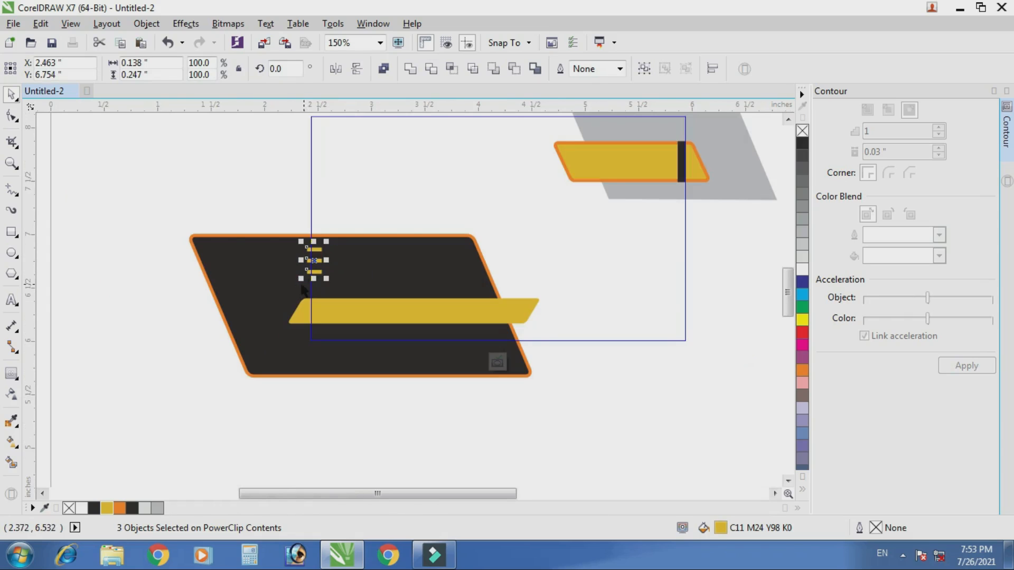
- Deselect the bars and finish editing the card's PowerClip contents
{"action": "left_click", "coordinate": [173, 382]}
{"action": "scroll", "coordinate": [173, 382], "scroll_direction": "down", "scroll_amount": 2}
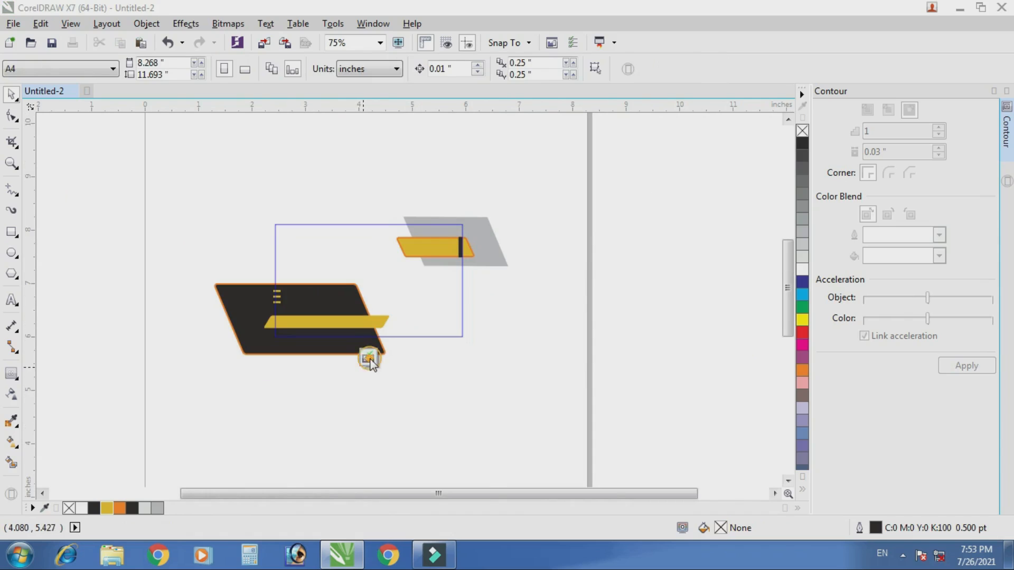
{"action": "left_click", "coordinate": [364, 352]}
{"action": "scroll", "coordinate": [411, 235], "scroll_direction": "up", "scroll_amount": 2}
{"action": "scroll", "coordinate": [440, 255], "scroll_direction": "down", "scroll_amount": 2}
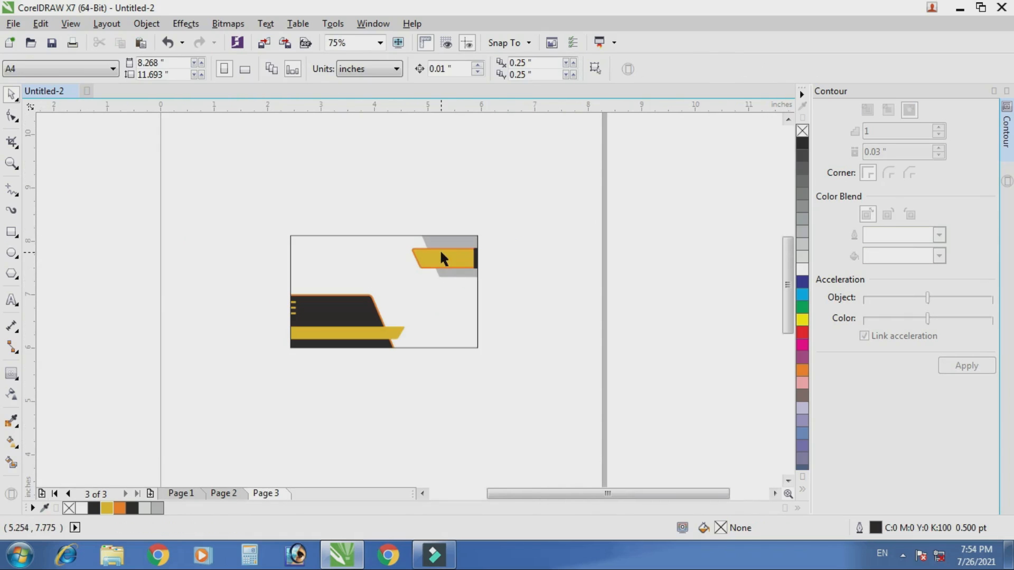
- Copy the textured background bitmap from page 1 to the off-page desktop area and position the copy beside the card on page 3
{"action": "left_click", "coordinate": [181, 493]}
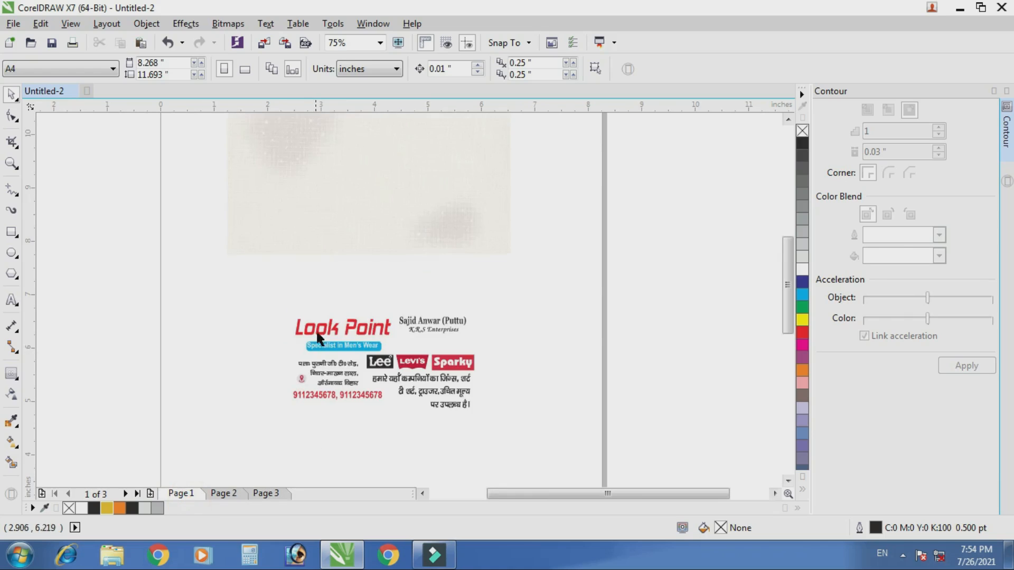
{"action": "scroll", "coordinate": [317, 330], "scroll_direction": "down", "scroll_amount": 2}
{"action": "left_click", "coordinate": [325, 274]}
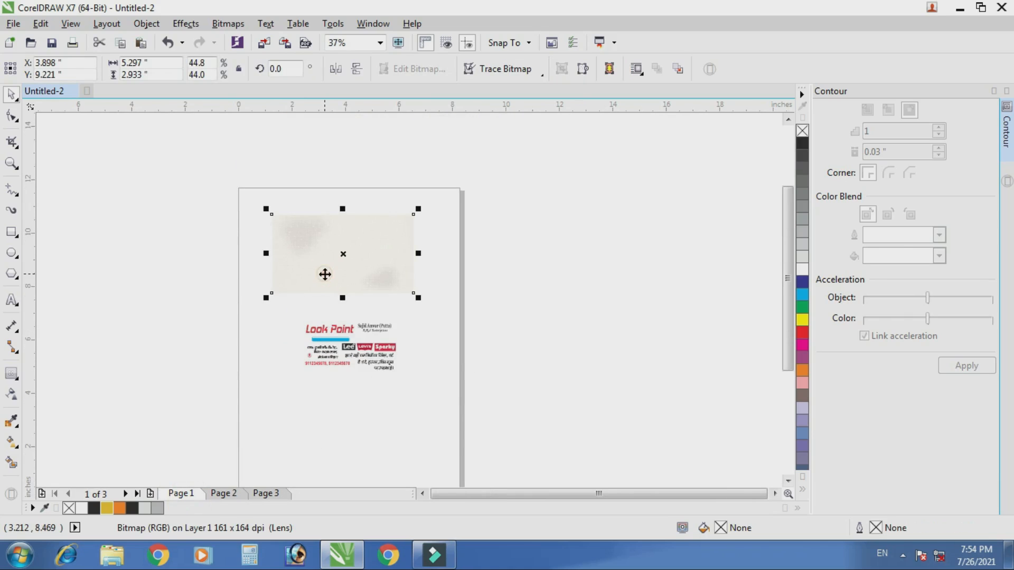
{"action": "left_click_drag", "start_coordinate": [324, 274], "coordinate": [576, 280]}
{"action": "left_click", "coordinate": [223, 492]}
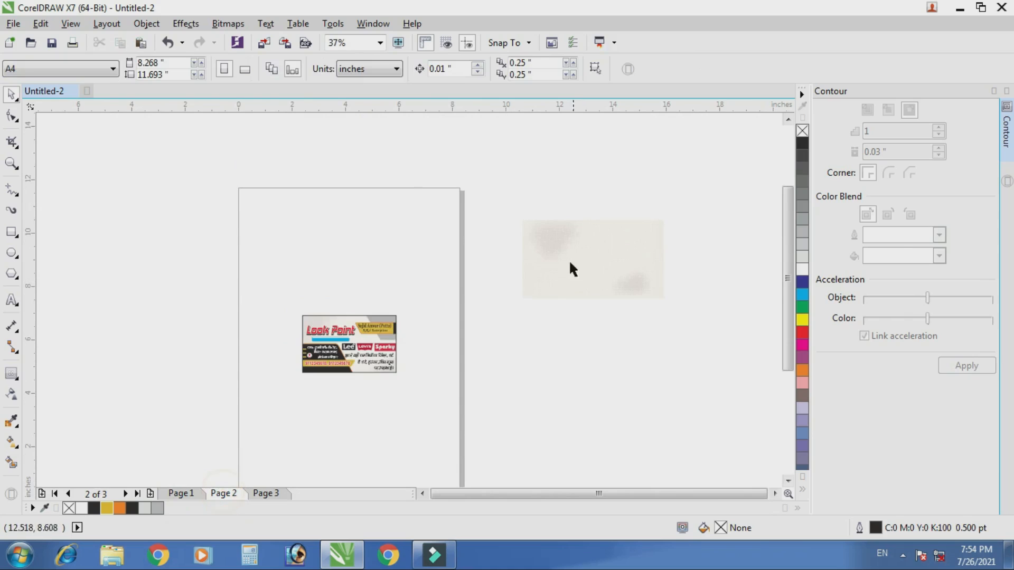
{"action": "scroll", "coordinate": [384, 376], "scroll_direction": "up", "scroll_amount": 2}
{"action": "left_click", "coordinate": [264, 493]}
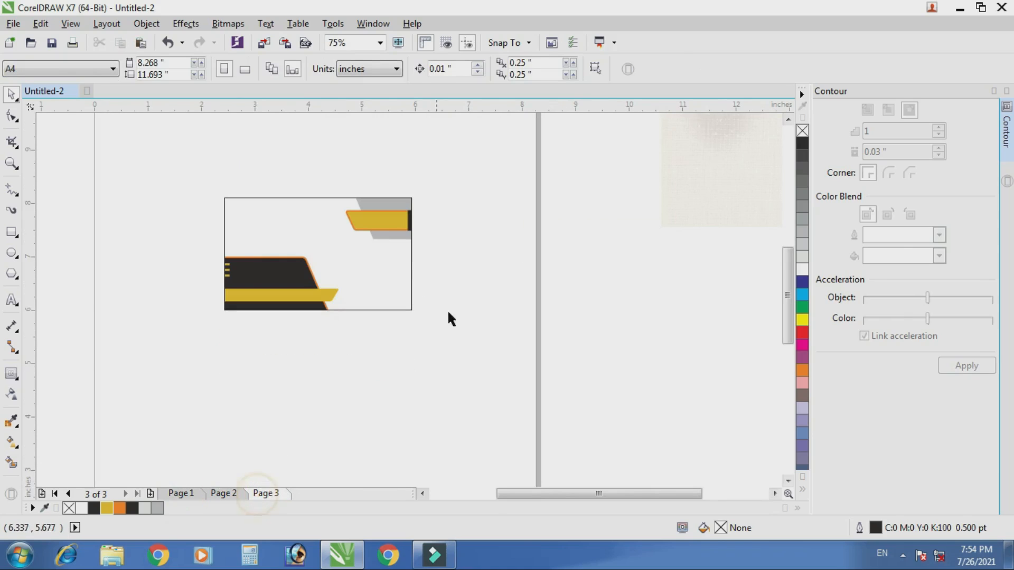
{"action": "left_click_drag", "start_coordinate": [695, 189], "coordinate": [565, 307]}
{"action": "scroll", "coordinate": [565, 308], "scroll_direction": "down", "scroll_amount": 2}
{"action": "scroll", "coordinate": [617, 286], "scroll_direction": "up", "scroll_amount": 2}
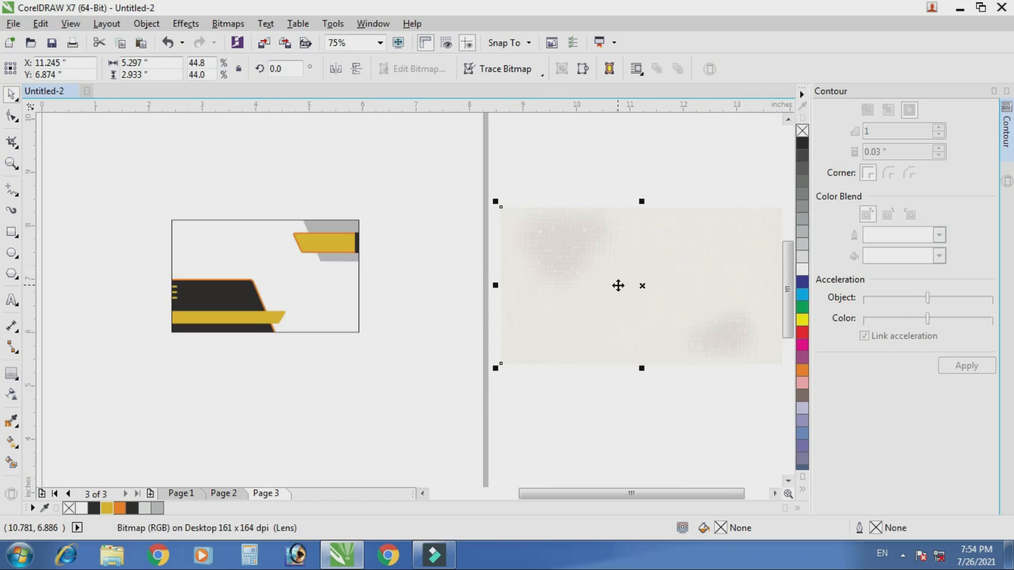
- PowerClip the textured background bitmap inside the card's frame rectangle
{"action": "left_click", "coordinate": [146, 23]}
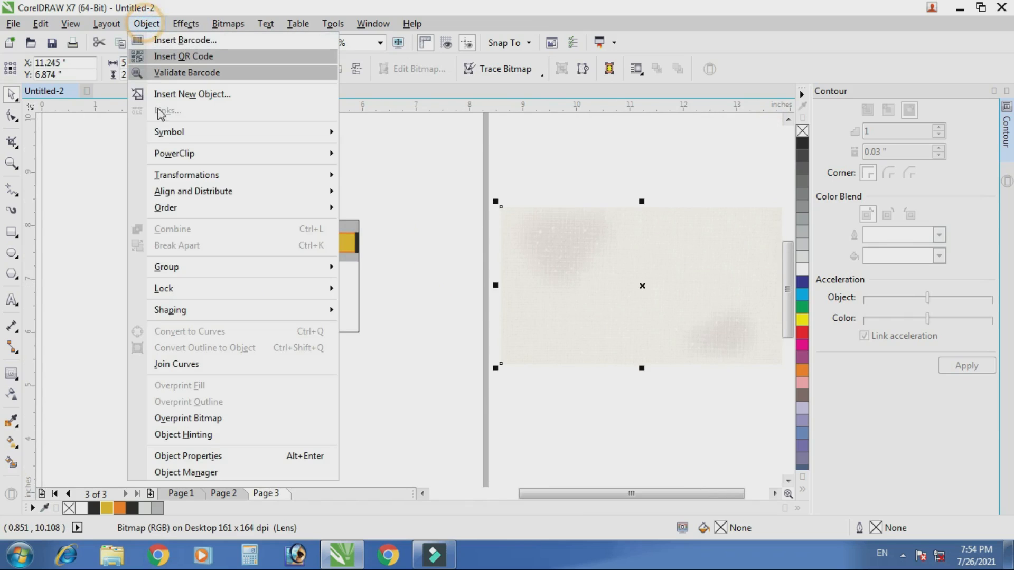
{"action": "mouse_move", "coordinate": [174, 153]}
{"action": "left_click", "coordinate": [351, 153]}
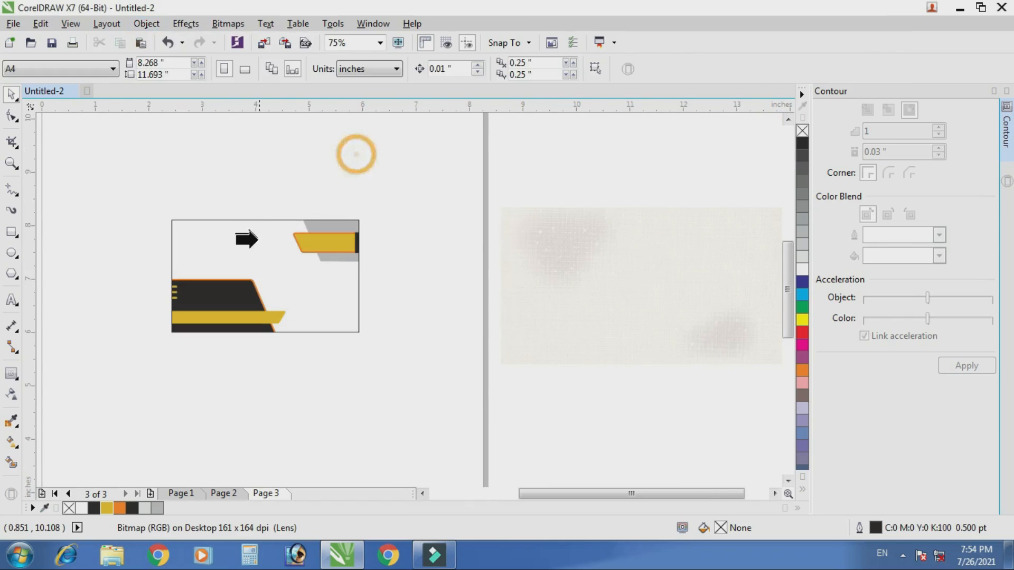
{"action": "left_click", "coordinate": [264, 221]}
{"action": "left_click", "coordinate": [489, 402]}
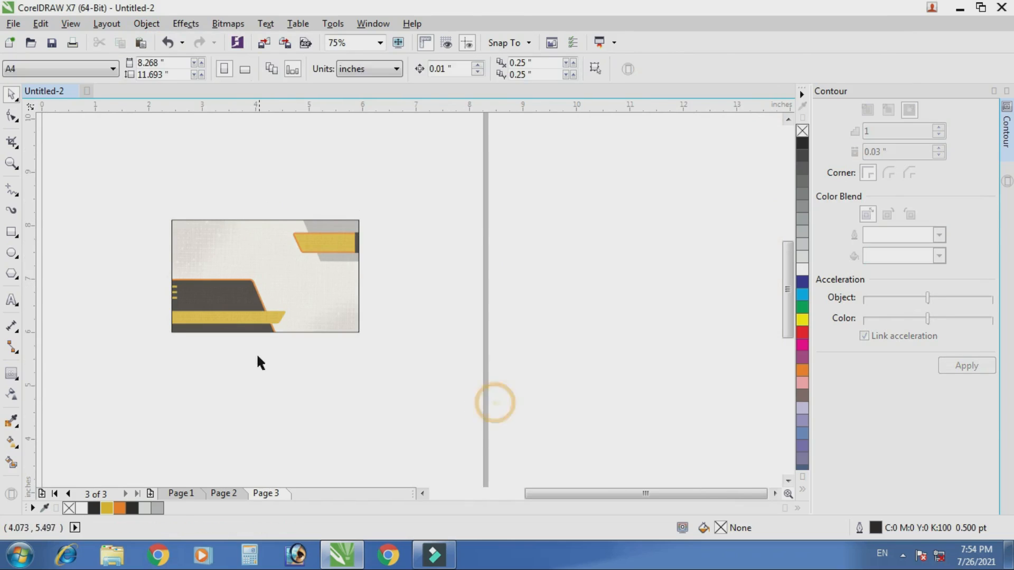
- Edit the card's PowerClip contents to send the textured bitmap behind all the coloured shapes, and finish editing
{"action": "left_click", "coordinate": [288, 316]}
{"action": "left_click", "coordinate": [229, 353]}
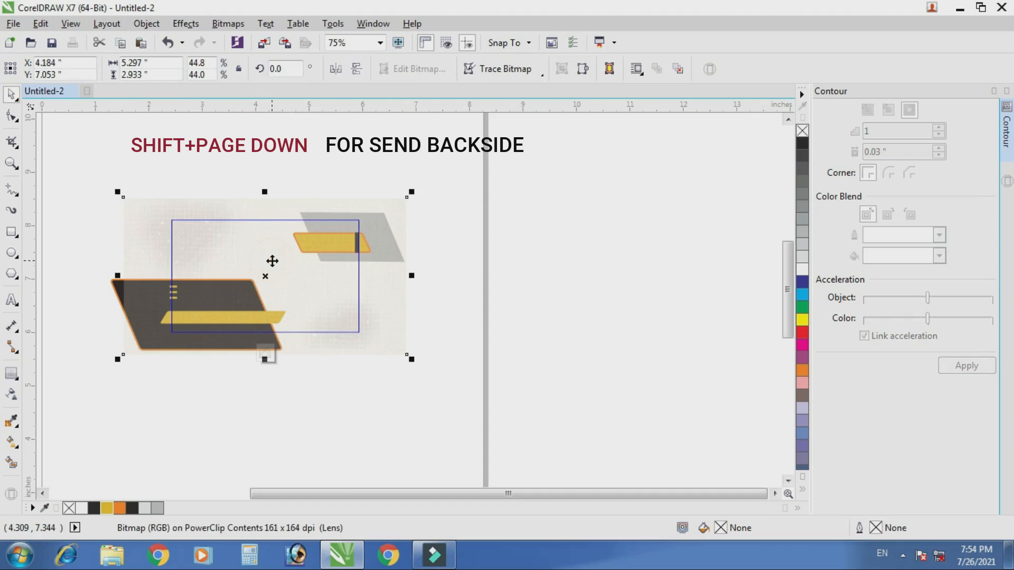
{"action": "key", "text": "shift+Page_Down"}
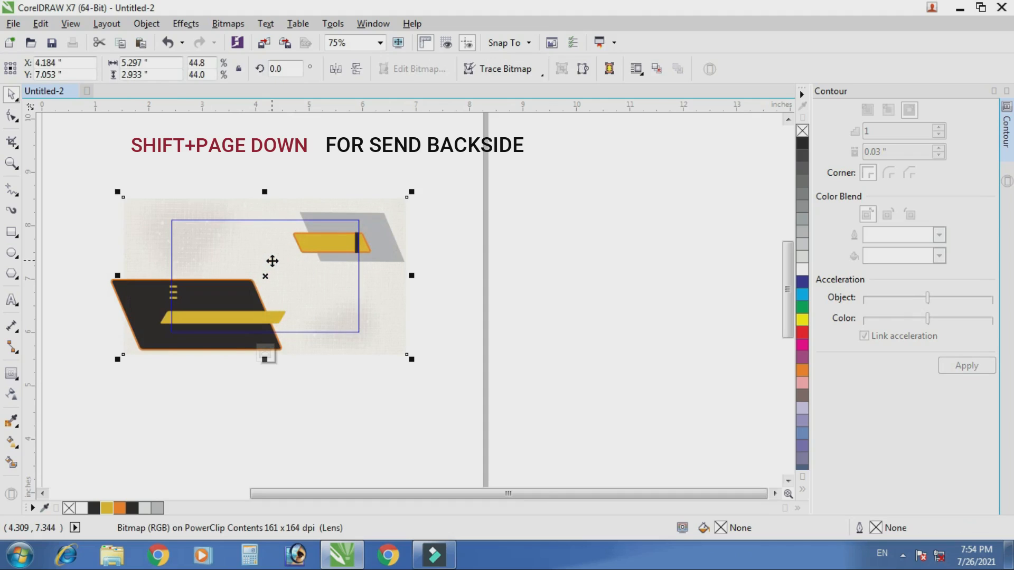
{"action": "left_click", "coordinate": [265, 352]}
{"action": "scroll", "coordinate": [407, 344], "scroll_direction": "up", "scroll_amount": 2}
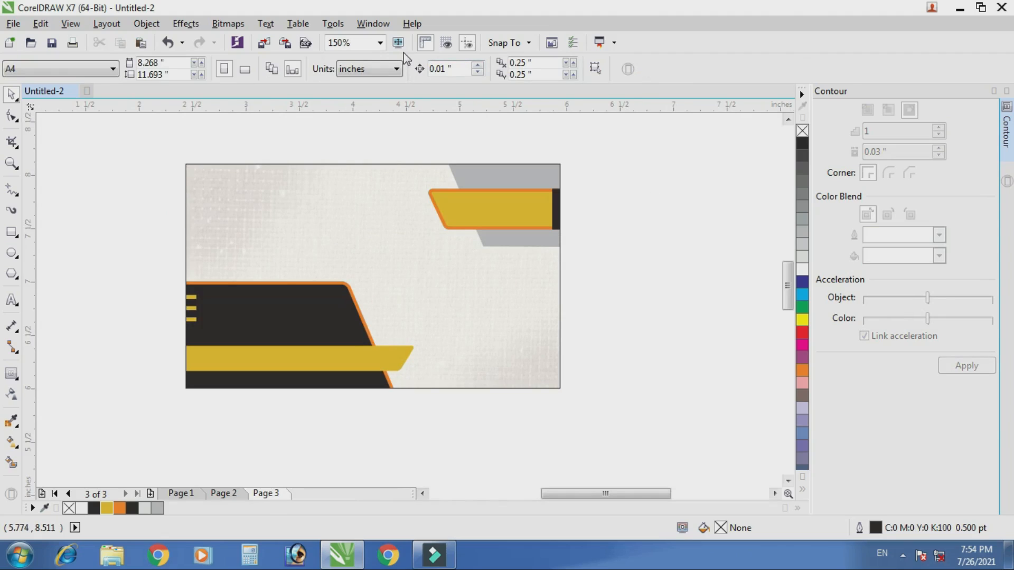
- Copy all the card text and brand logos from page 1 to the off-page area and return to page 3
{"action": "left_click", "coordinate": [193, 495]}
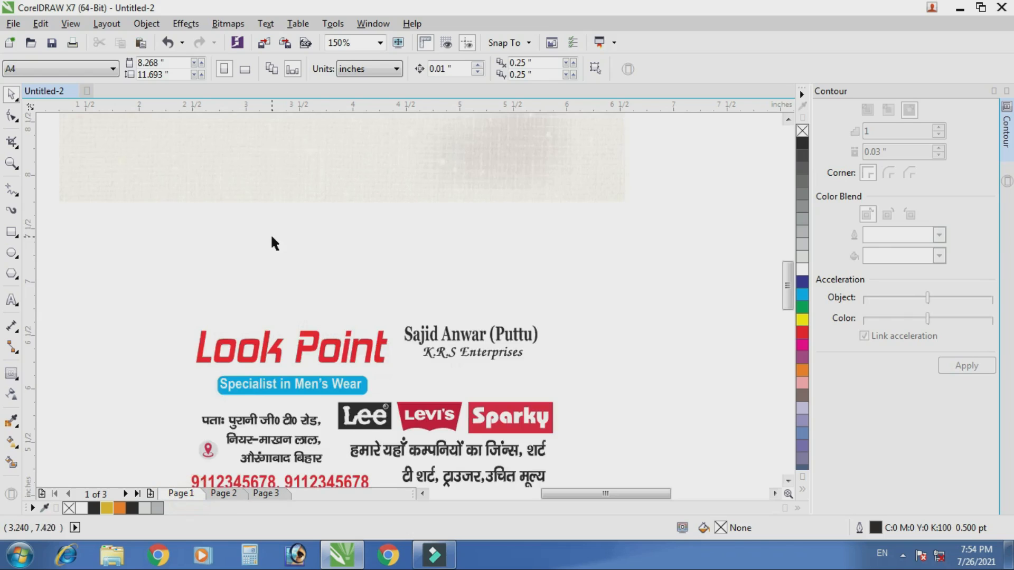
{"action": "left_click_drag", "start_coordinate": [195, 259], "coordinate": [508, 452]}
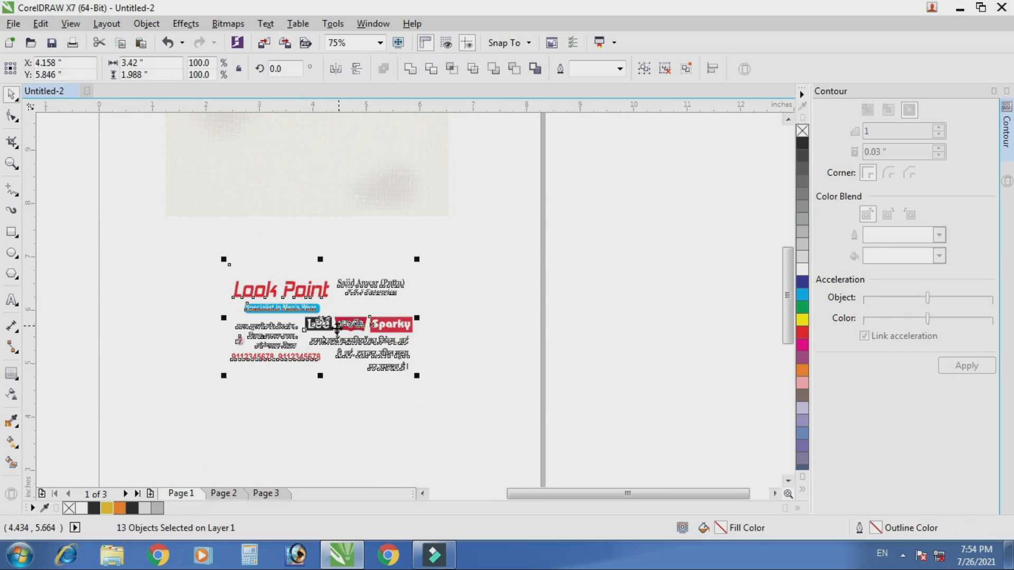
{"action": "left_click_drag", "start_coordinate": [340, 333], "coordinate": [690, 290]}
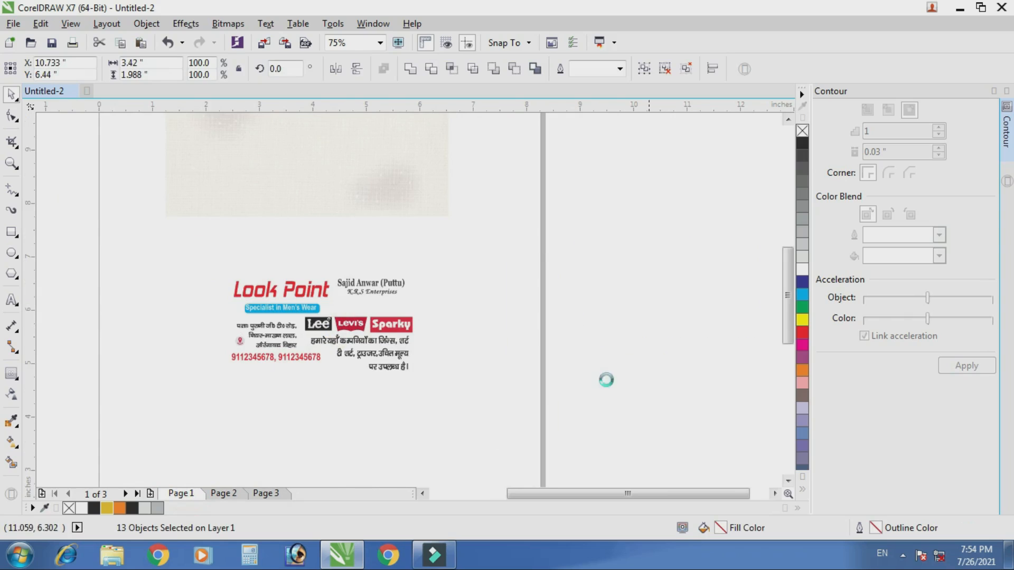
{"action": "left_click", "coordinate": [258, 495]}
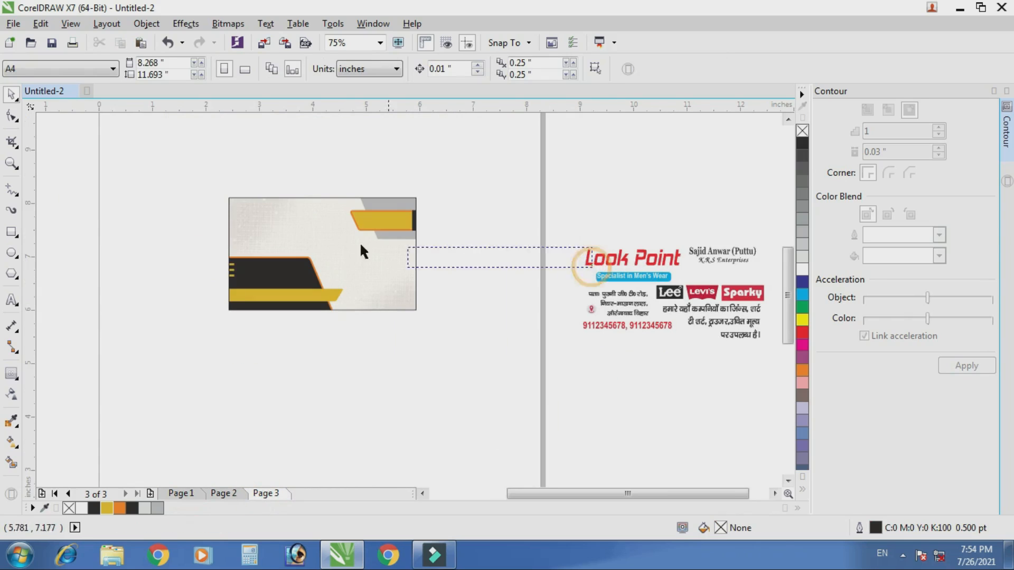
- Move the Look Point title onto the card's upper-left area and give it a 2.5 pt white outline
{"action": "left_click_drag", "start_coordinate": [602, 259], "coordinate": [256, 229]}
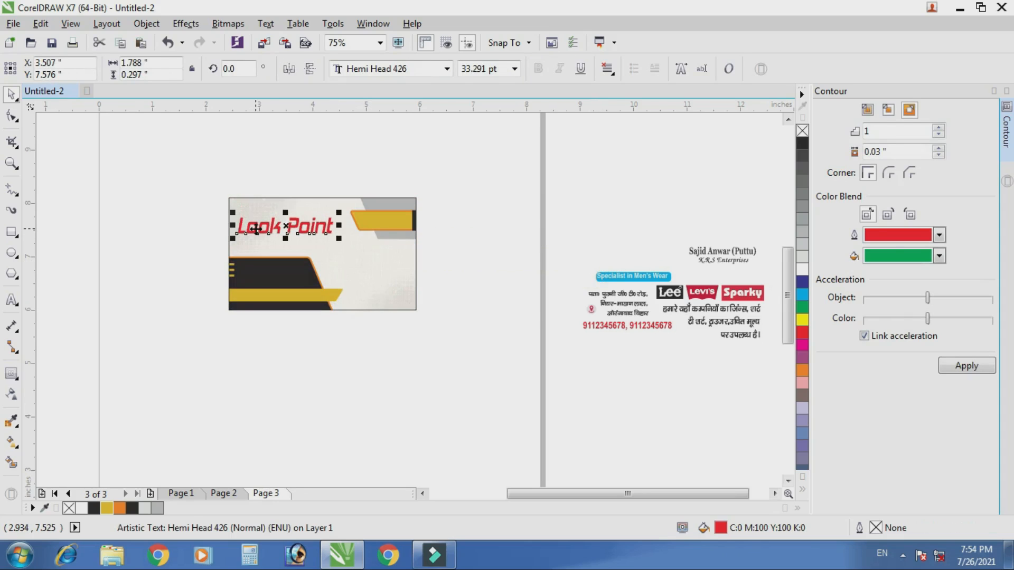
{"action": "scroll", "coordinate": [256, 228], "scroll_direction": "up", "scroll_amount": 2}
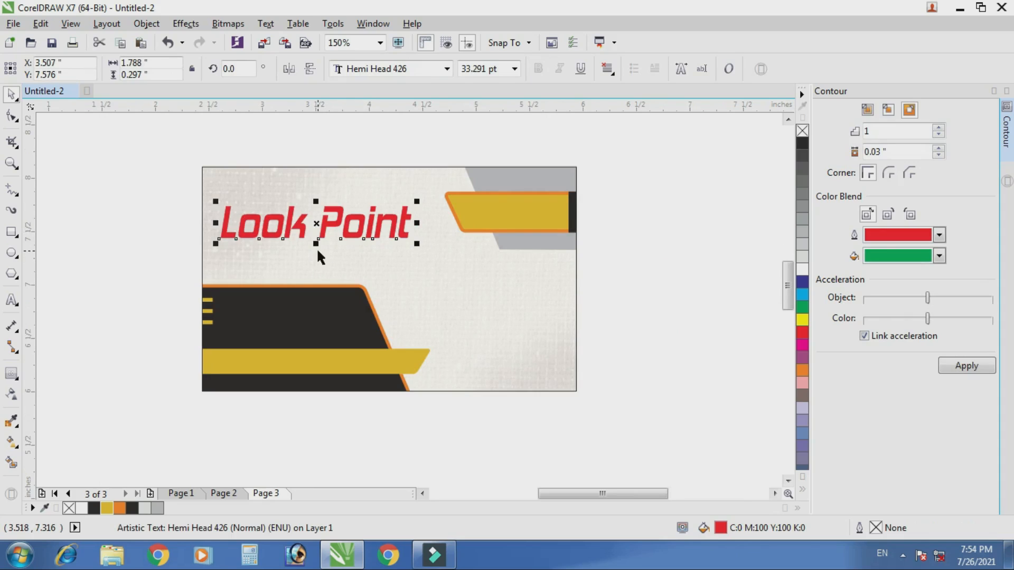
{"action": "key", "text": "F12"}
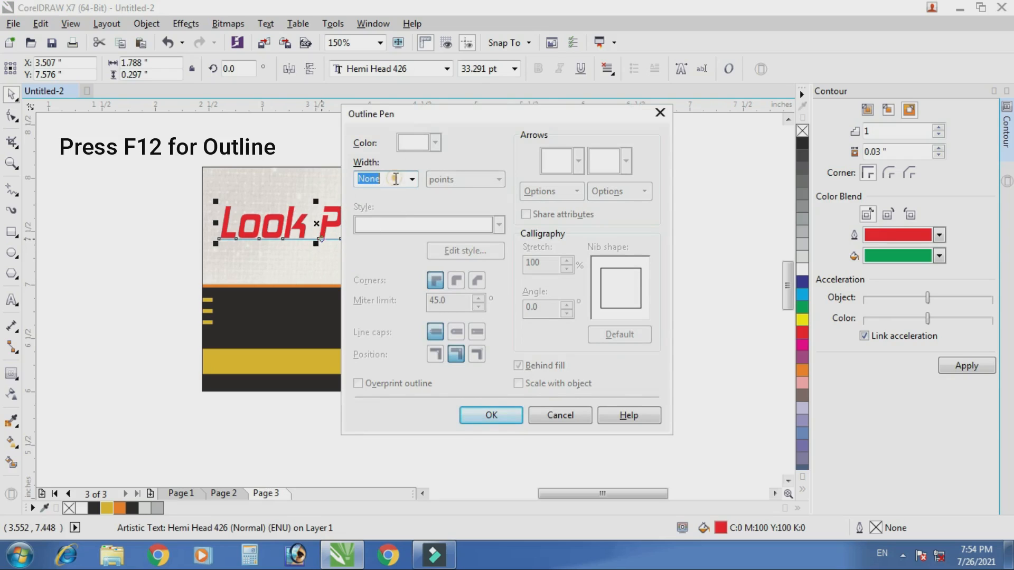
{"action": "type", "text": "2.5"}
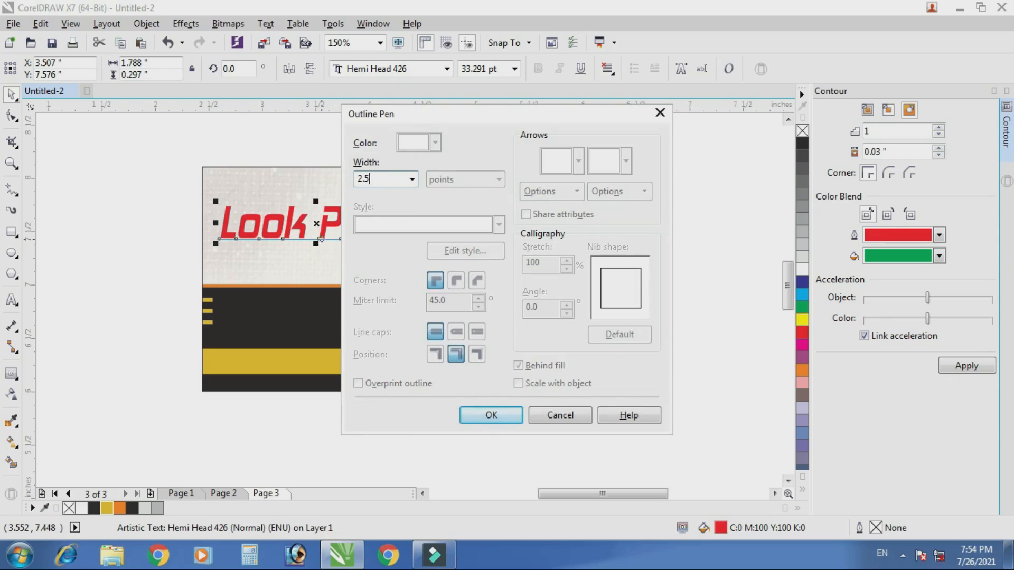
{"action": "key", "text": "Return"}
- Duplicate the title about 0.01 inch right and 0.017 inch down, place the copy behind the original and make its fill and outline black (K100)
{"action": "scroll", "coordinate": [352, 243], "scroll_direction": "up", "scroll_amount": 4}
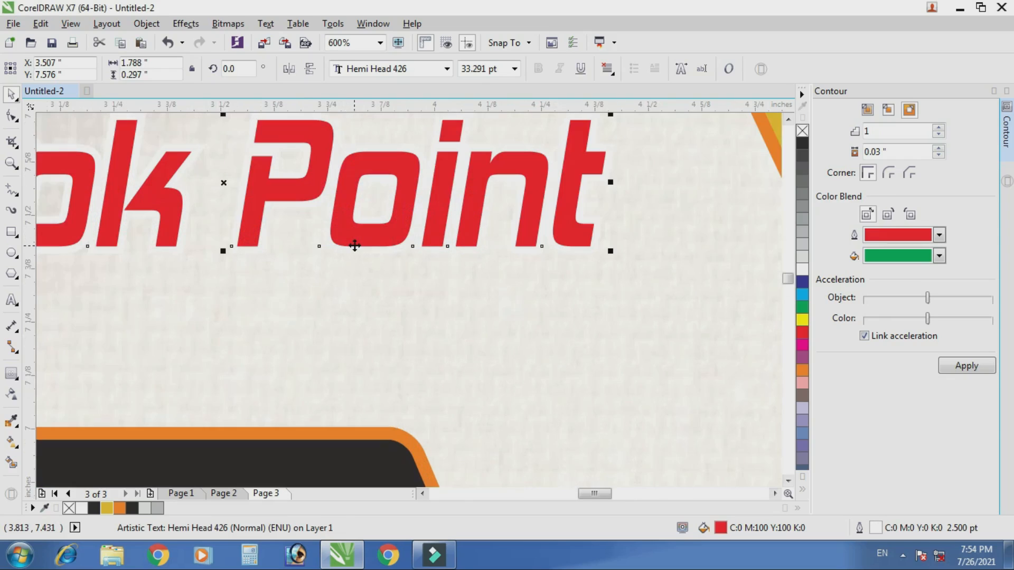
{"action": "left_click_drag", "start_coordinate": [355, 246], "coordinate": [359, 254]}
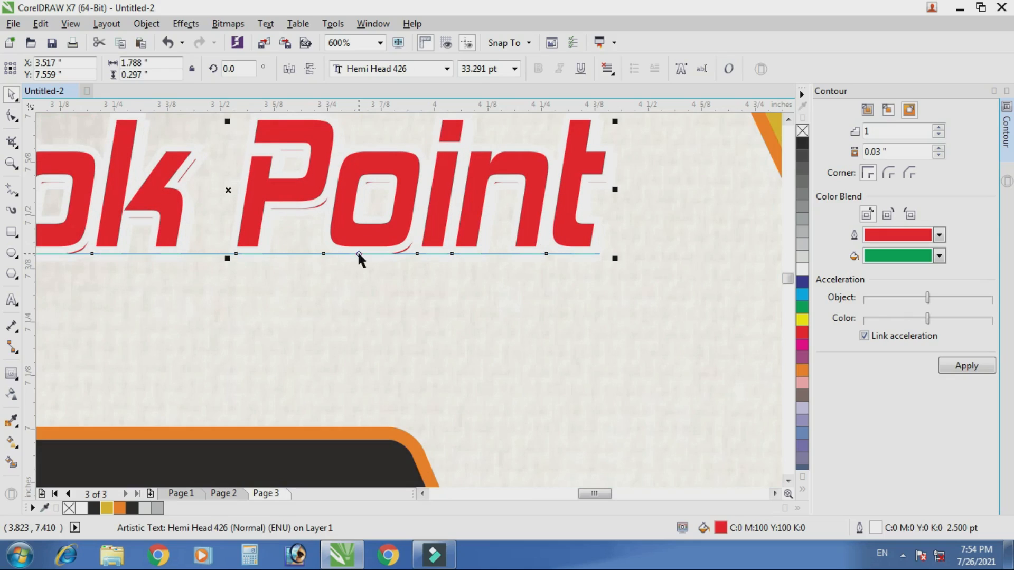
{"action": "key", "text": "F2"}
{"action": "left_click_drag", "start_coordinate": [484, 317], "coordinate": [316, 227]}
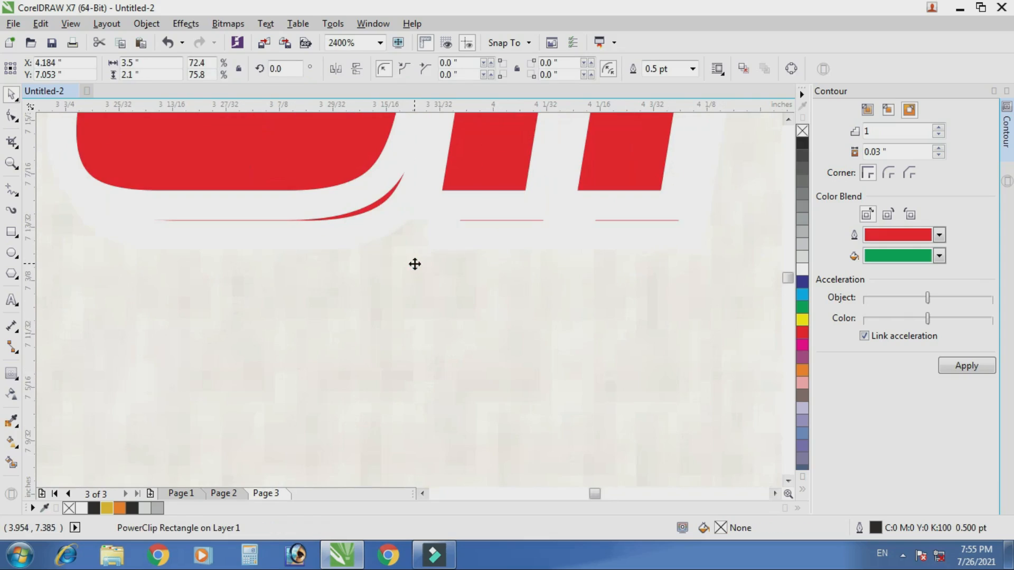
{"action": "left_click", "coordinate": [803, 144]}
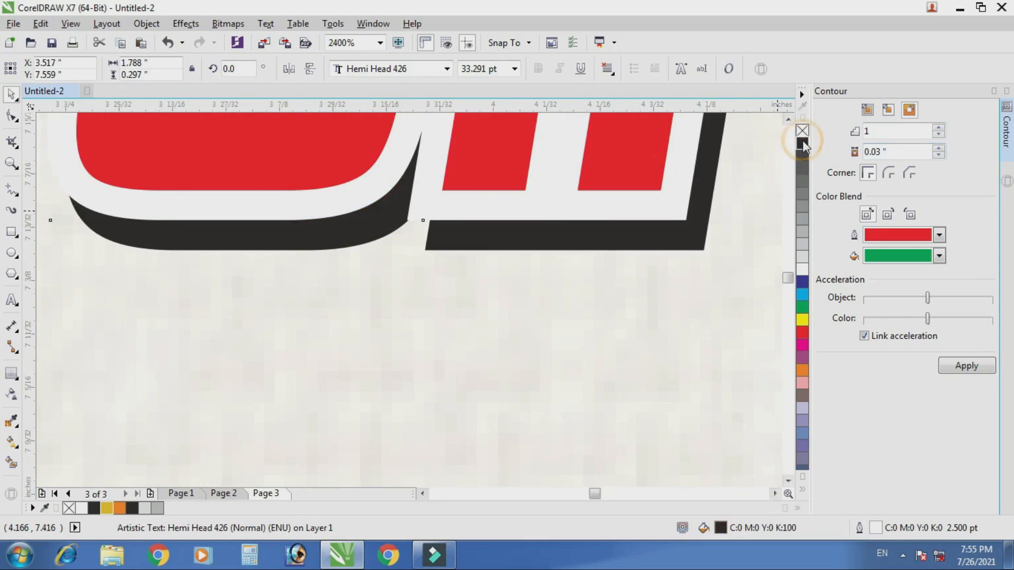
{"action": "scroll", "coordinate": [481, 264], "scroll_direction": "down", "scroll_amount": 6}
{"action": "scroll", "coordinate": [481, 244], "scroll_direction": "up", "scroll_amount": 4}
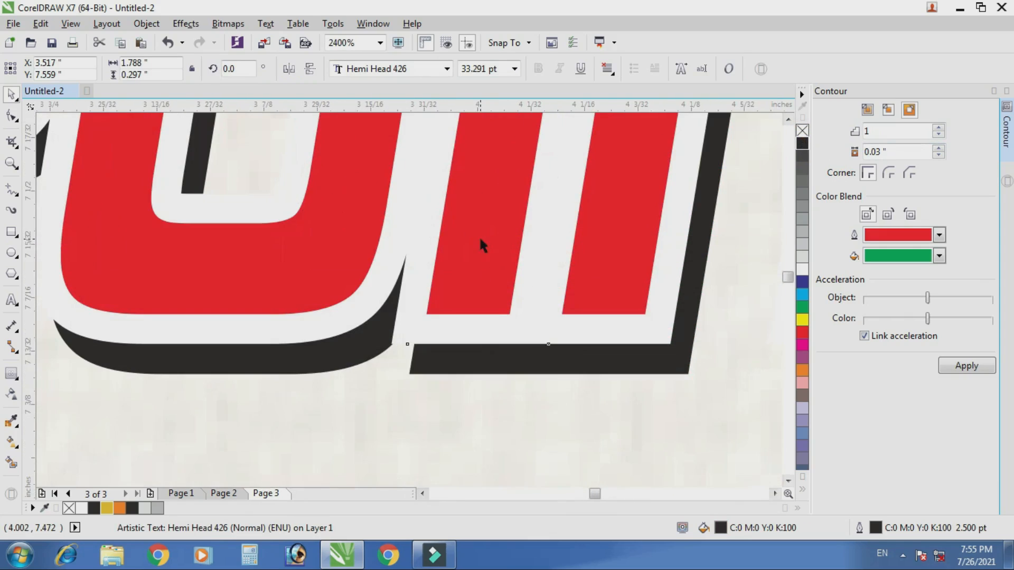
- Nudge the black shadow copy of the title slightly downward and give its outline rounded corners
{"action": "left_click_drag", "start_coordinate": [492, 366], "coordinate": [493, 373]}
{"action": "key", "text": "F12"}
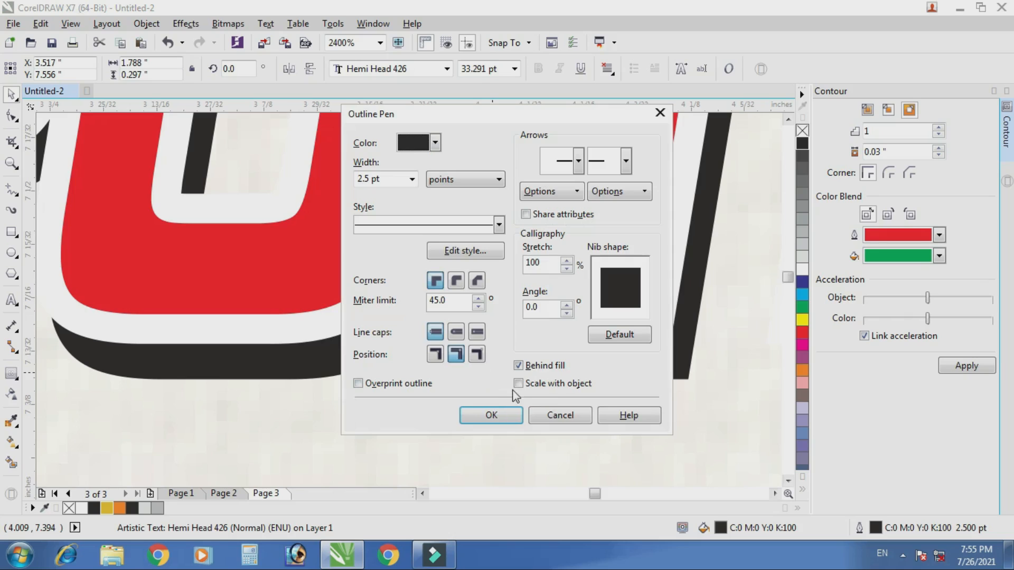
{"action": "left_click", "coordinate": [456, 281]}
{"action": "left_click", "coordinate": [491, 415]}
{"action": "scroll", "coordinate": [501, 404], "scroll_direction": "down", "scroll_amount": 2}
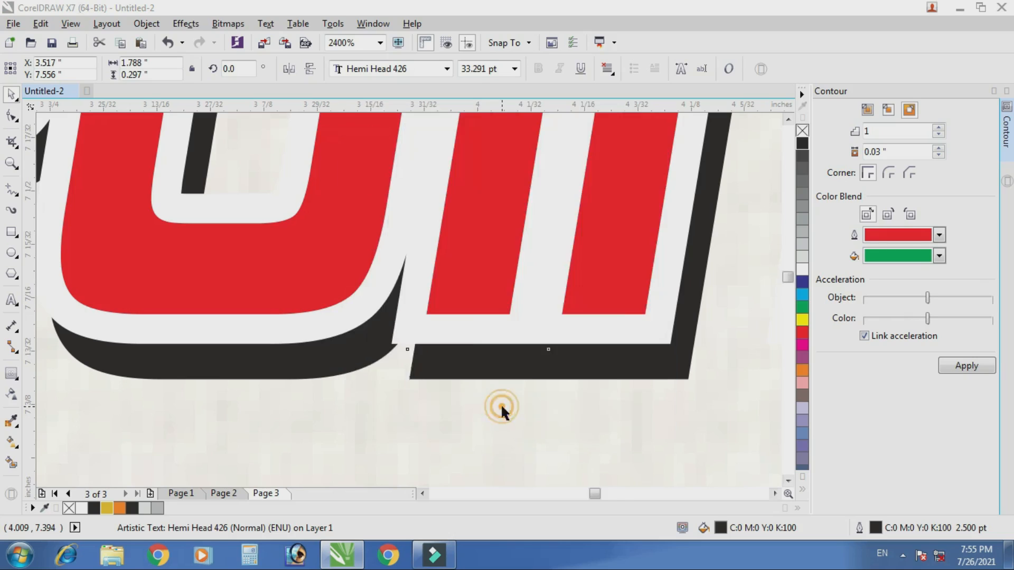
{"action": "scroll", "coordinate": [464, 309], "scroll_direction": "down", "scroll_amount": 1}
{"action": "scroll", "coordinate": [467, 314], "scroll_direction": "up", "scroll_amount": 3}
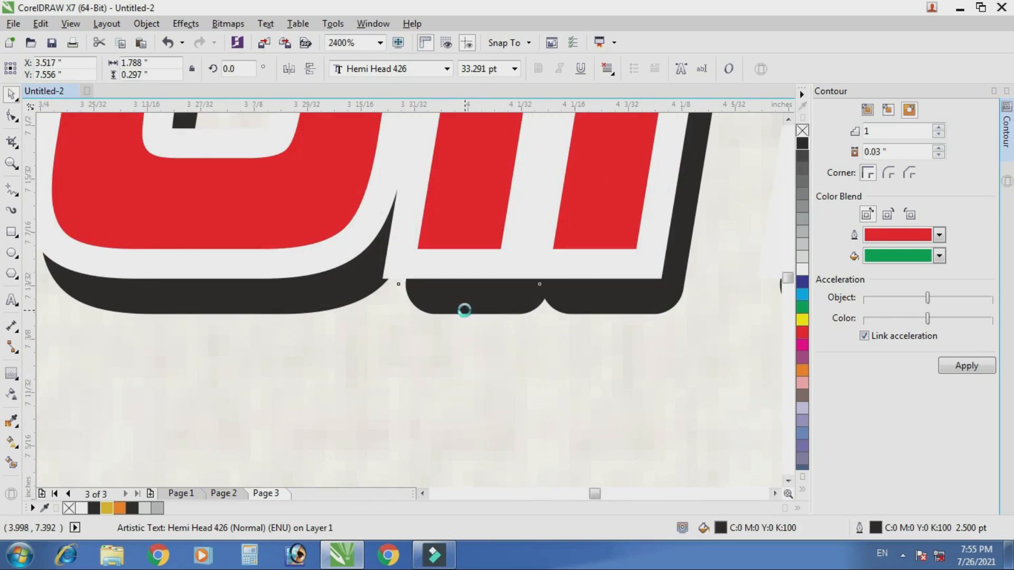
{"action": "scroll", "coordinate": [465, 309], "scroll_direction": "up", "scroll_amount": 3}
{"action": "scroll", "coordinate": [462, 309], "scroll_direction": "down", "scroll_amount": 6}
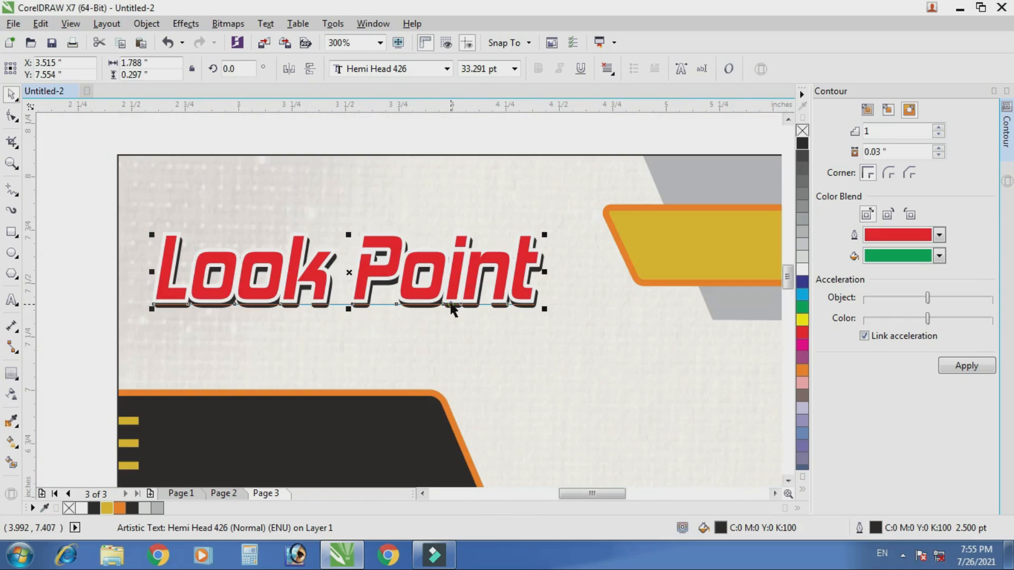
{"action": "scroll", "coordinate": [453, 309], "scroll_direction": "up", "scroll_amount": 3}
{"action": "left_click", "coordinate": [452, 317]}
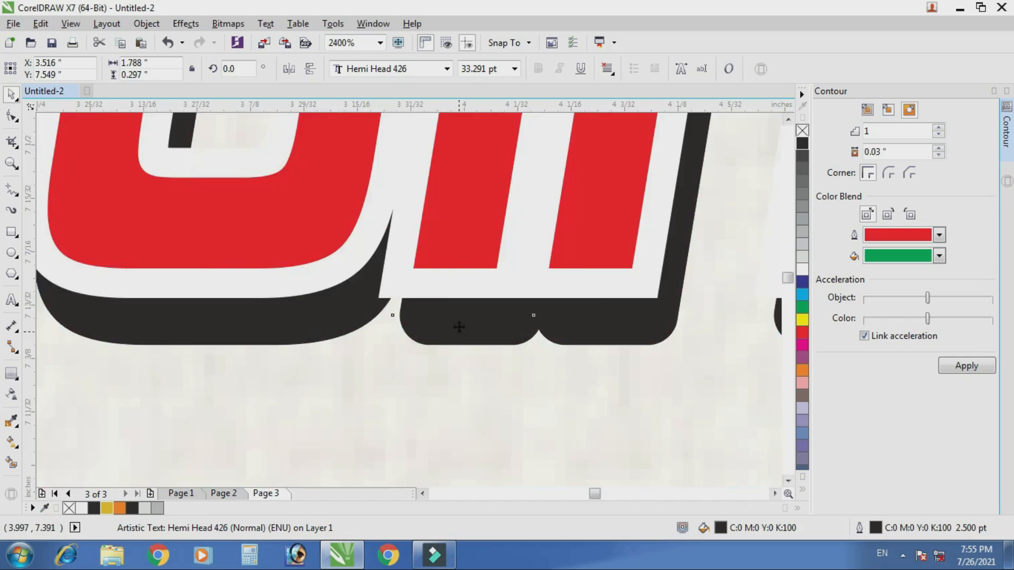
- Give the red Look Point title's white outline rounded corners
{"action": "scroll", "coordinate": [419, 244], "scroll_direction": "down", "scroll_amount": 1}
{"action": "left_click", "coordinate": [420, 243]}
{"action": "key", "text": "F12"}
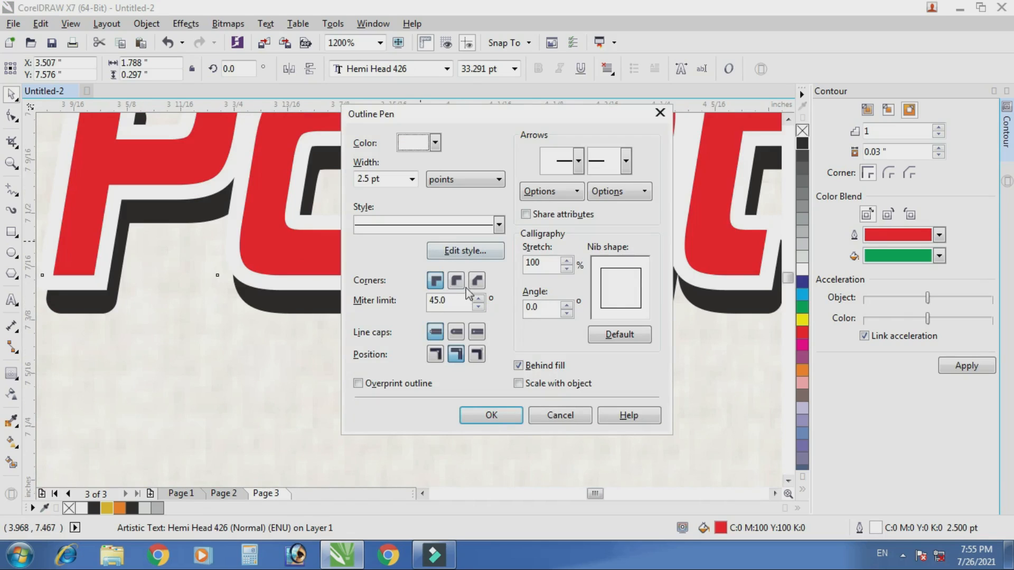
{"action": "left_click", "coordinate": [454, 280]}
{"action": "left_click", "coordinate": [491, 415]}
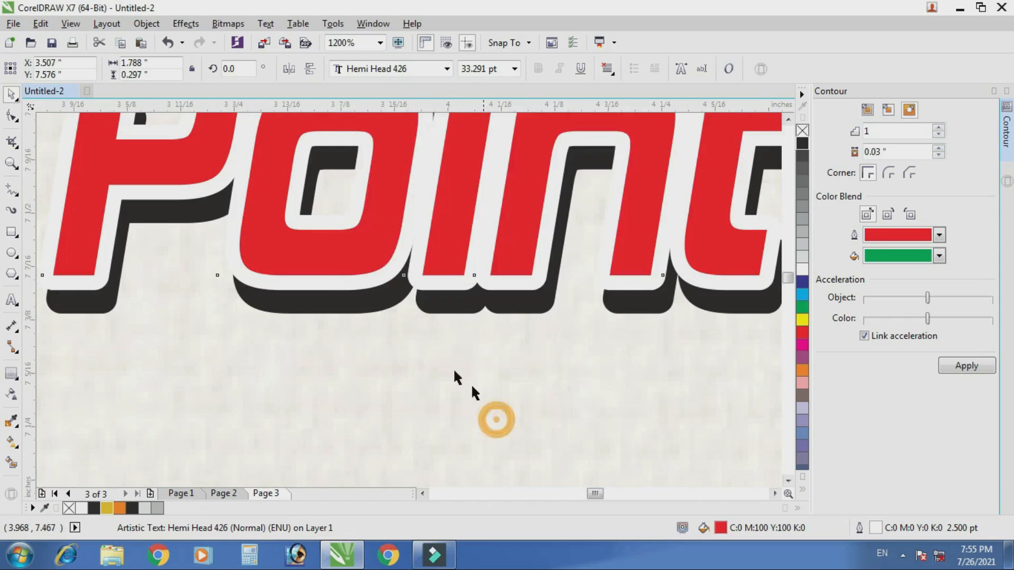
{"action": "scroll", "coordinate": [415, 294], "scroll_direction": "down", "scroll_amount": 2}
{"action": "scroll", "coordinate": [403, 257], "scroll_direction": "down", "scroll_amount": 1}
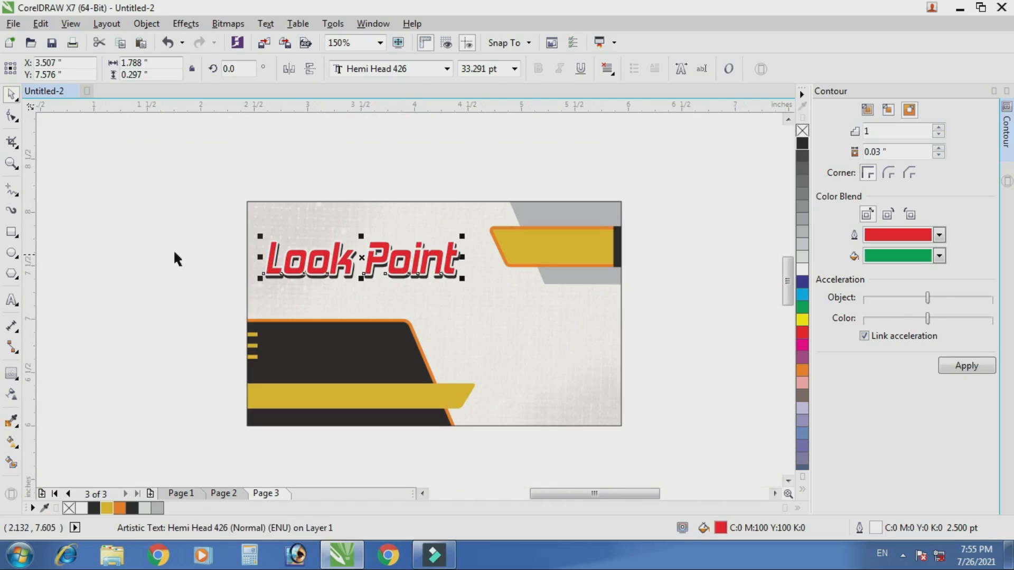
- Lower the black shadow copy slightly more and group it with the red title
{"action": "left_click", "coordinate": [163, 244]}
{"action": "scroll", "coordinate": [370, 290], "scroll_direction": "up", "scroll_amount": 2}
{"action": "left_click", "coordinate": [355, 296]}
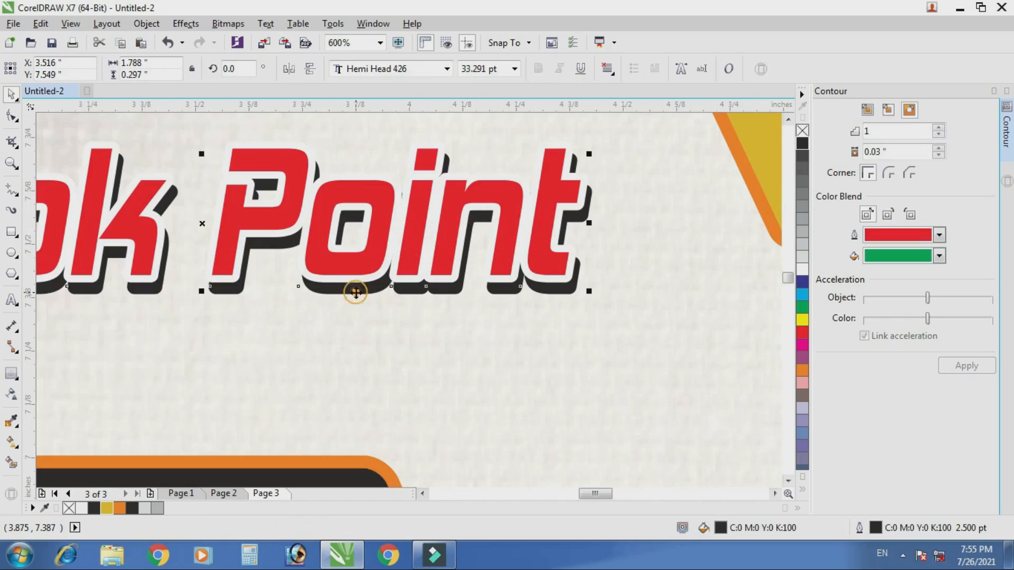
{"action": "scroll", "coordinate": [355, 296], "scroll_direction": "up", "scroll_amount": 2}
{"action": "left_click_drag", "start_coordinate": [356, 295], "coordinate": [356, 296]}
{"action": "scroll", "coordinate": [356, 296], "scroll_direction": "down", "scroll_amount": 4}
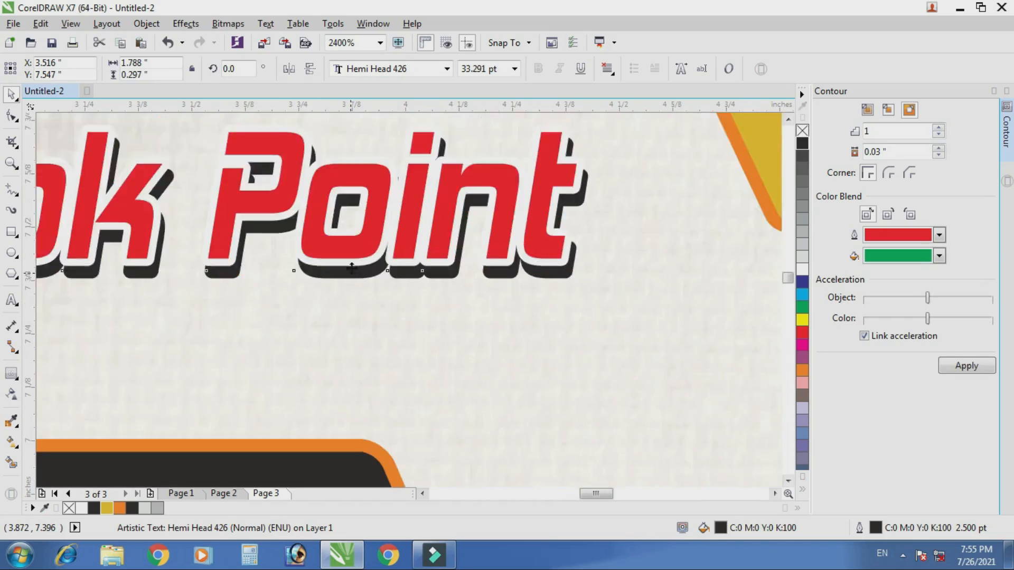
{"action": "left_click", "coordinate": [136, 269]}
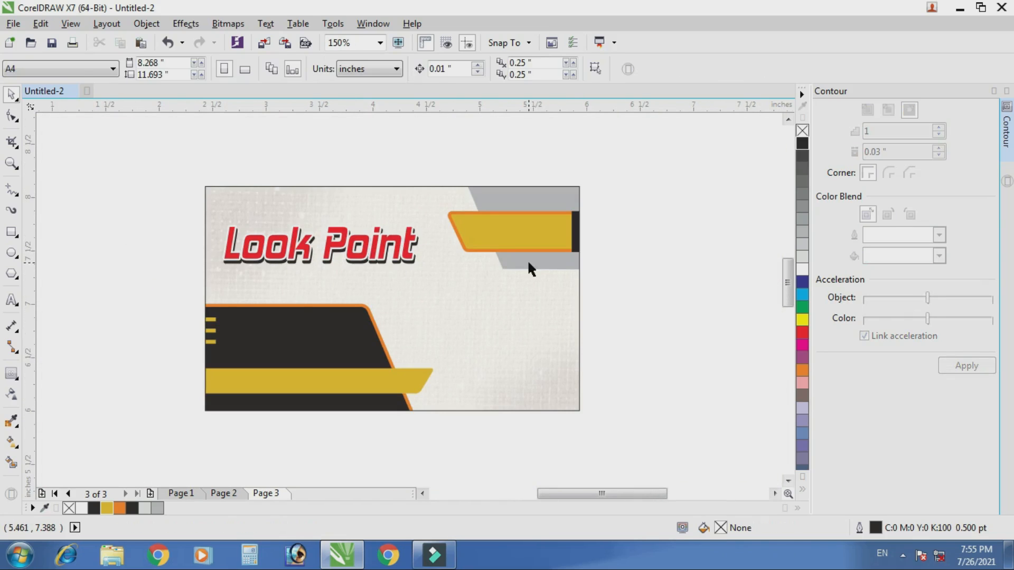
{"action": "left_click_drag", "start_coordinate": [169, 211], "coordinate": [430, 288]}
{"action": "key", "text": "ctrl+g"}
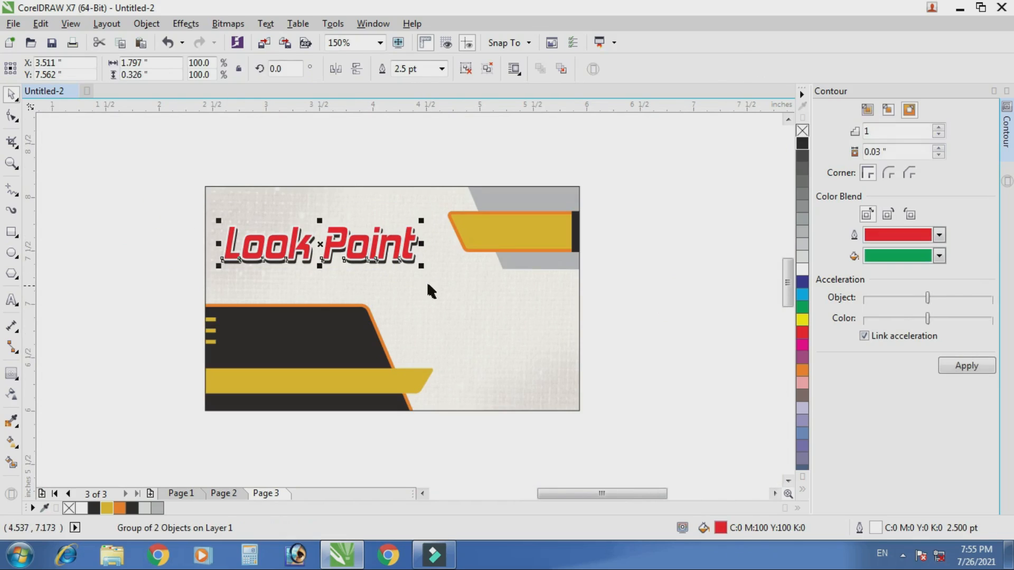
- Enlarge the grouped Look Point title slightly and move it a little higher on the card
{"action": "scroll", "coordinate": [423, 271], "scroll_direction": "up", "scroll_amount": 2}
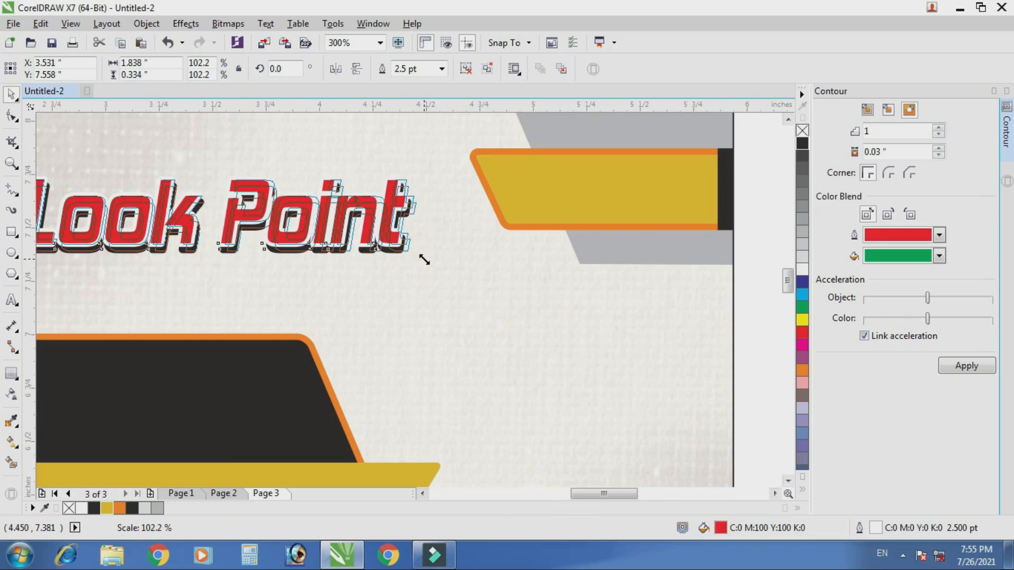
{"action": "scroll", "coordinate": [419, 256], "scroll_direction": "down", "scroll_amount": 4}
{"action": "left_click", "coordinate": [568, 297]}
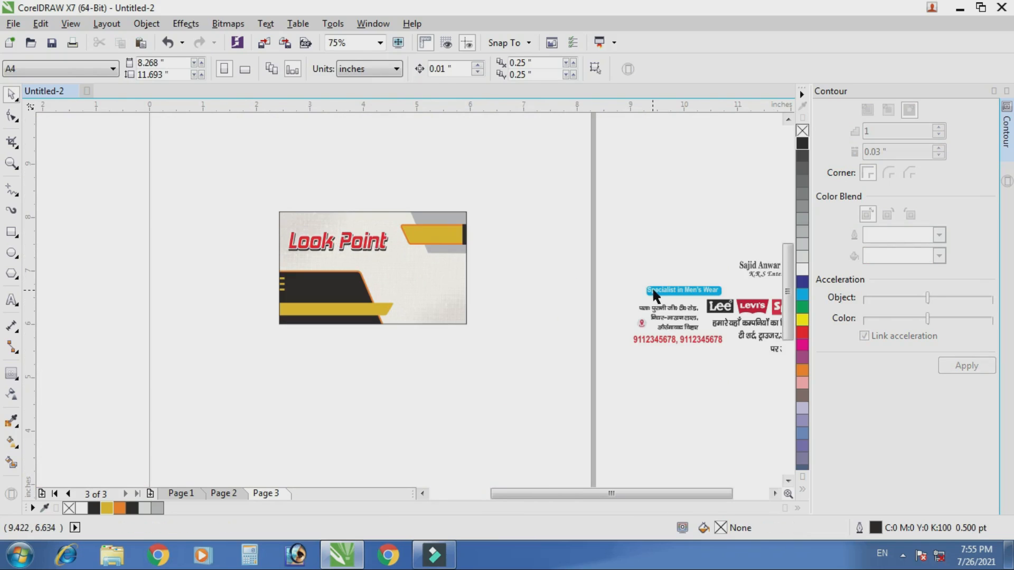
{"action": "scroll", "coordinate": [473, 274], "scroll_direction": "up", "scroll_amount": 2}
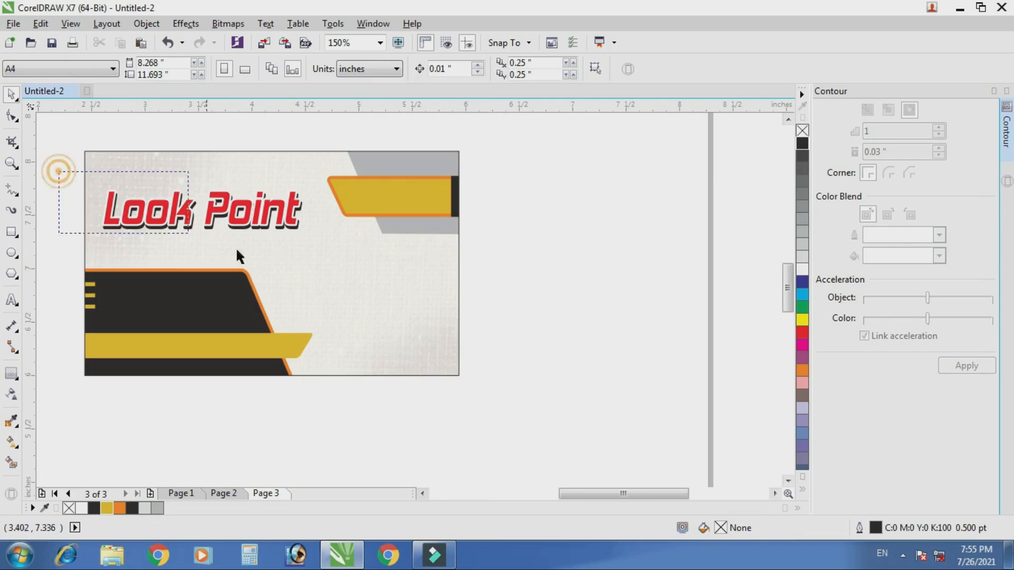
{"action": "left_click_drag", "start_coordinate": [237, 256], "coordinate": [322, 253]}
{"action": "left_click_drag", "start_coordinate": [231, 212], "coordinate": [230, 205]}
{"action": "scroll", "coordinate": [365, 258], "scroll_direction": "down", "scroll_amount": 2}
{"action": "left_click", "coordinate": [521, 339]}
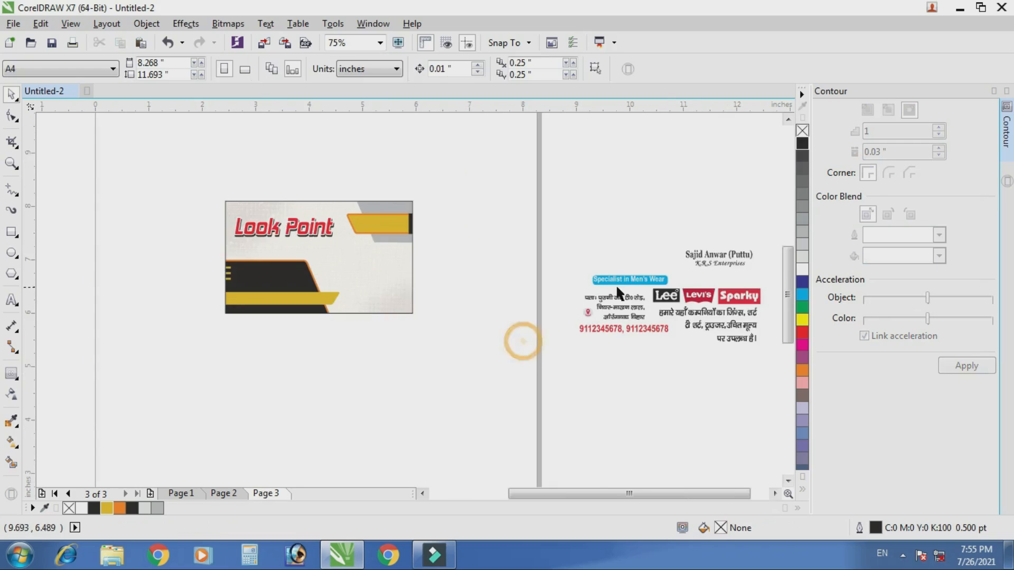
- Draw a rectangle about 1.125 × 0.115 inch beneath the title and round its corners to about 0.031 inch
{"action": "scroll", "coordinate": [616, 283], "scroll_direction": "up", "scroll_amount": 2}
{"action": "scroll", "coordinate": [673, 274], "scroll_direction": "down", "scroll_amount": 2}
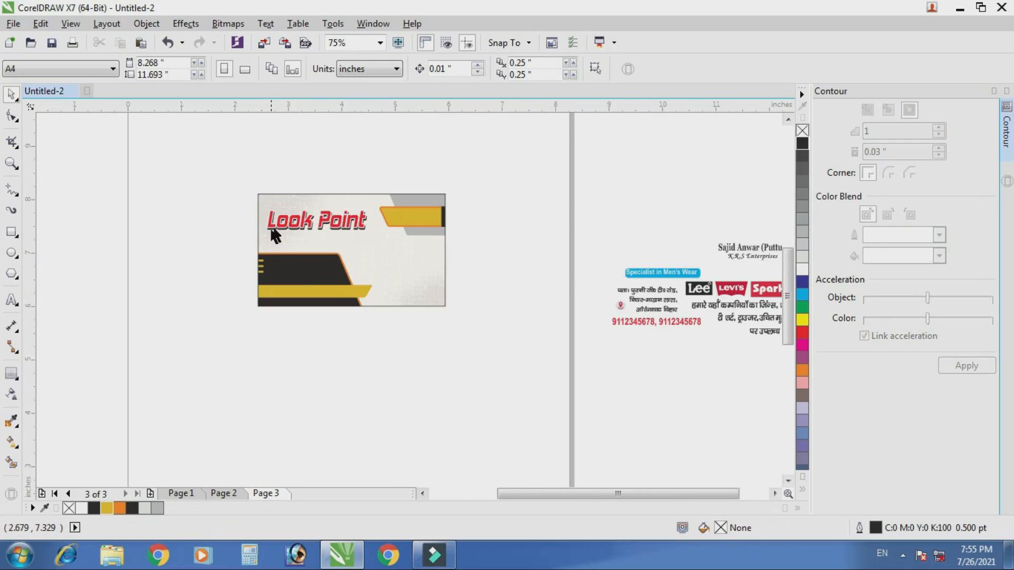
{"action": "scroll", "coordinate": [273, 234], "scroll_direction": "up", "scroll_amount": 2}
{"action": "left_click", "coordinate": [9, 233]}
{"action": "scroll", "coordinate": [294, 258], "scroll_direction": "up", "scroll_amount": 2}
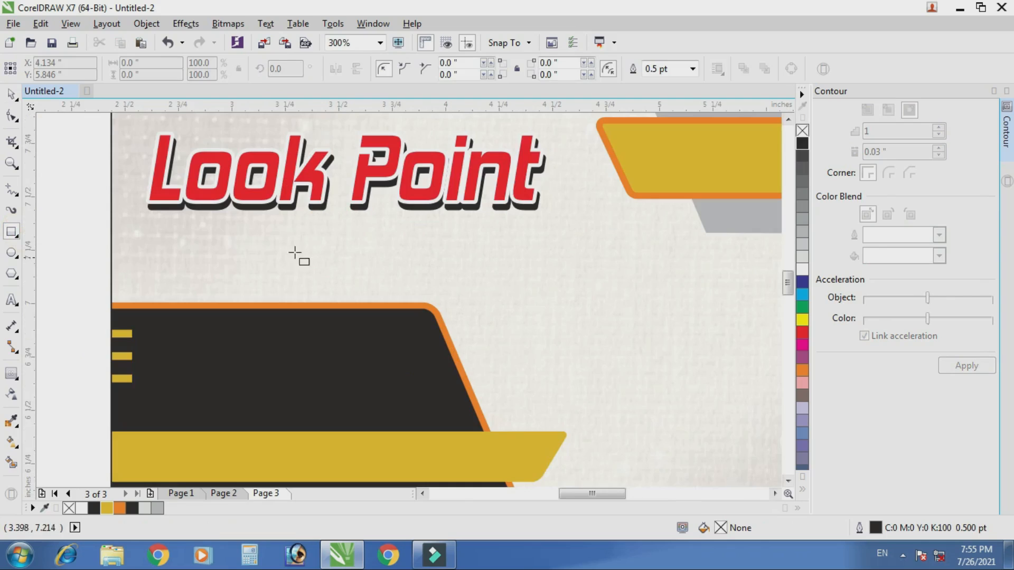
{"action": "left_click_drag", "start_coordinate": [212, 225], "coordinate": [453, 249]}
{"action": "left_click", "coordinate": [11, 115]}
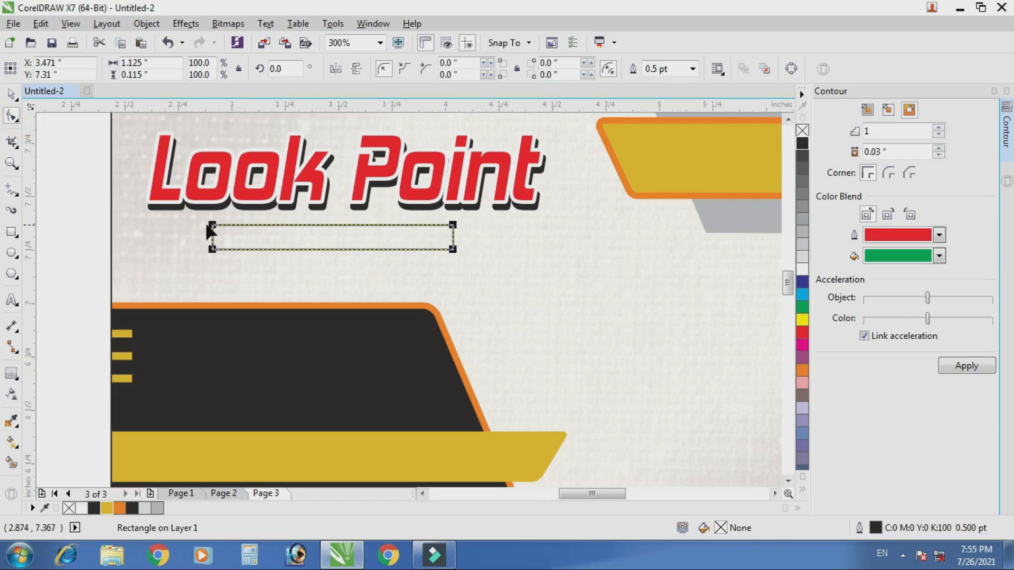
{"action": "left_click_drag", "start_coordinate": [212, 226], "coordinate": [213, 239]}
{"action": "key", "text": "space"}
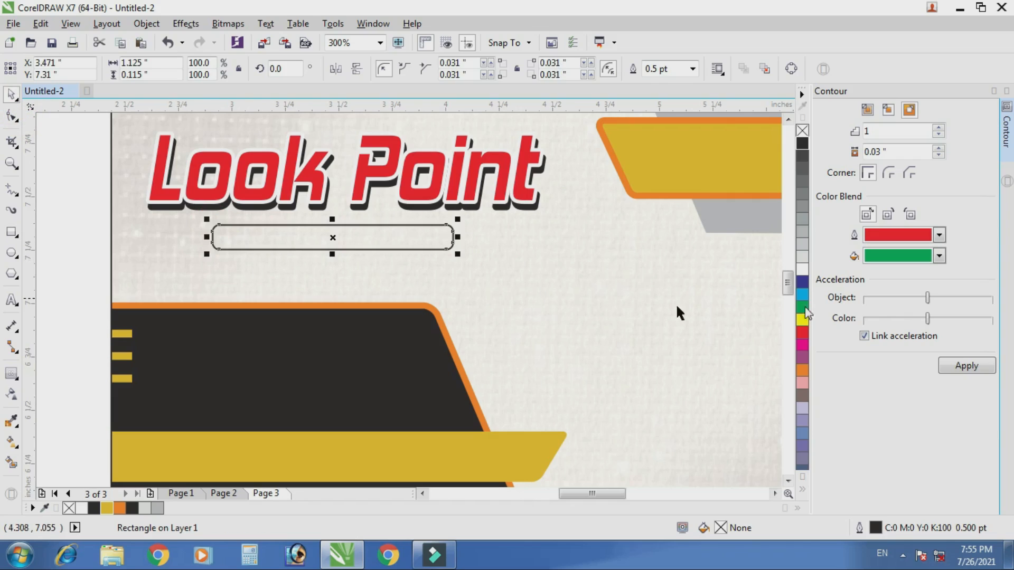
- Fill the rounded bar with cyan (C100), remove its outline and center it beneath the title
{"action": "left_click", "coordinate": [802, 294]}
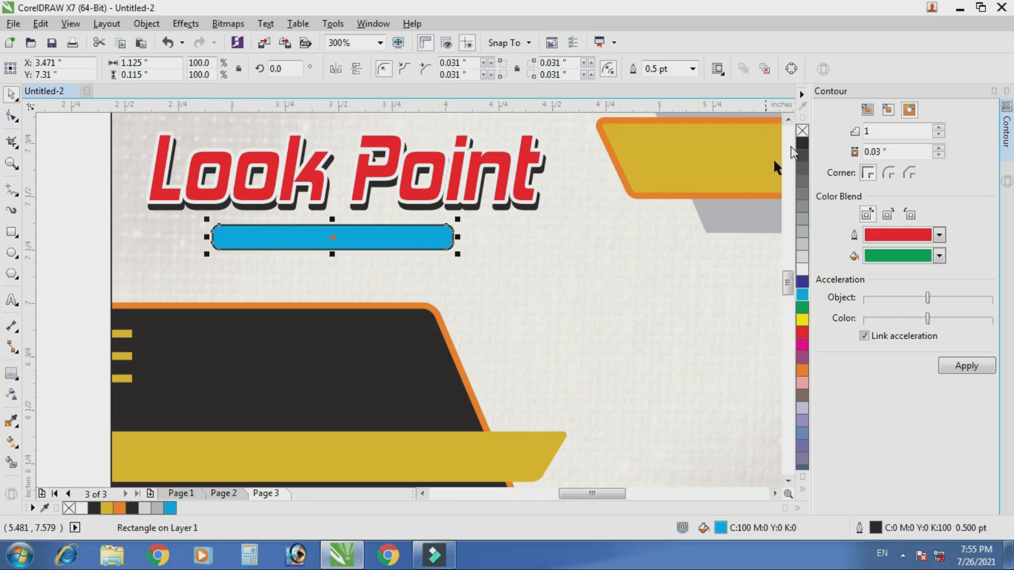
{"action": "right_click", "coordinate": [803, 131]}
{"action": "scroll", "coordinate": [284, 244], "scroll_direction": "down", "scroll_amount": 2}
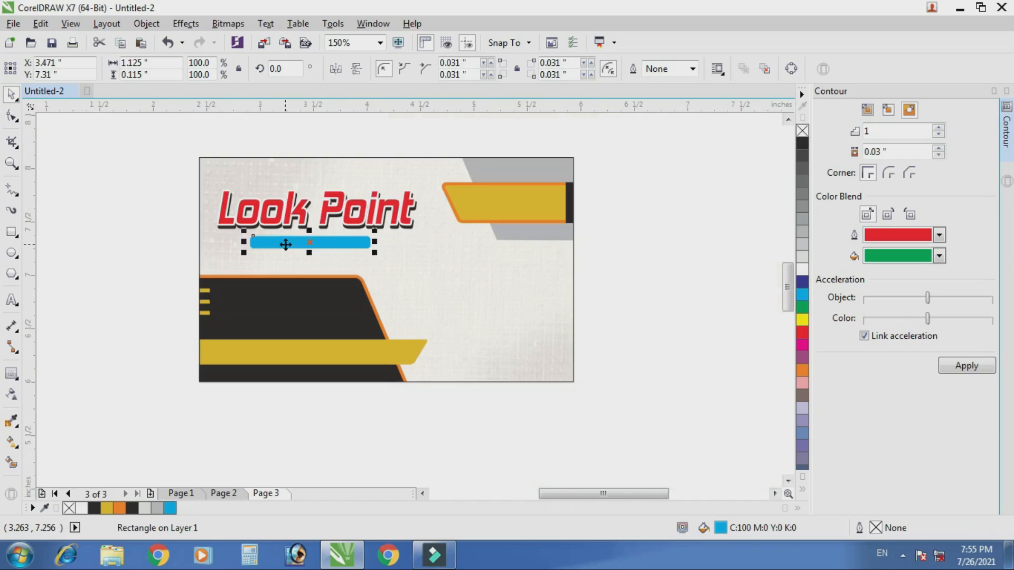
{"action": "left_click", "coordinate": [358, 224], "text": "shift"}
{"action": "left_click", "coordinate": [669, 301]}
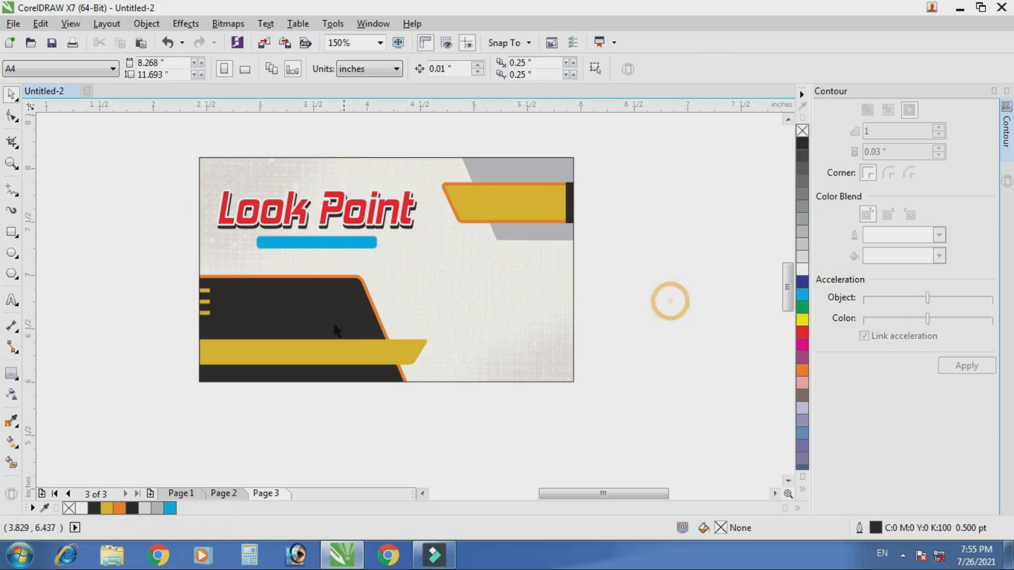
- Copy the white "Specialist in Men's Wear" text onto the blue bar and reduce it to about 6.8 pt
{"action": "scroll", "coordinate": [360, 298], "scroll_direction": "down", "scroll_amount": 2}
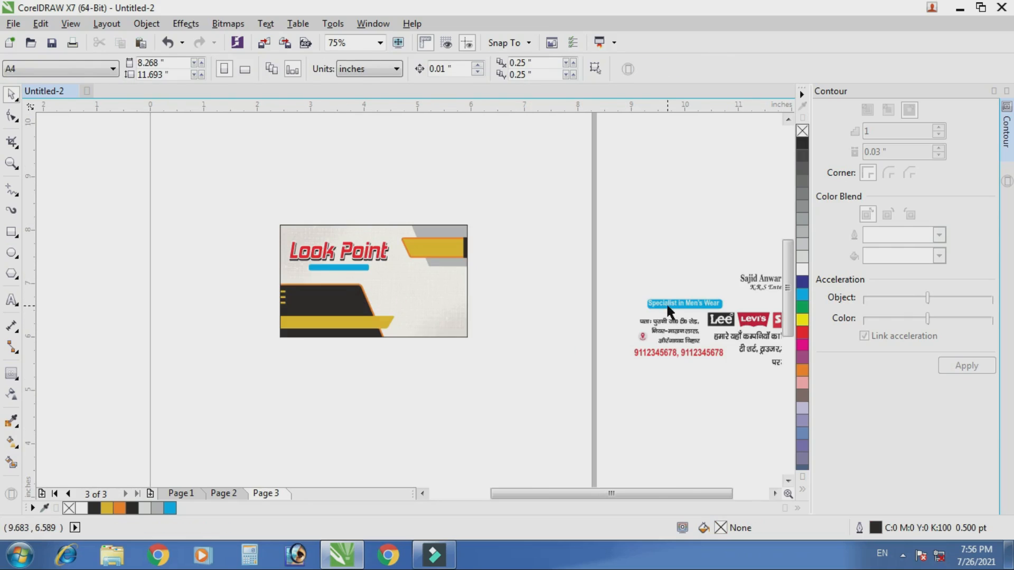
{"action": "left_click_drag", "start_coordinate": [666, 302], "coordinate": [562, 296]}
{"action": "left_click_drag", "start_coordinate": [681, 233], "coordinate": [343, 269]}
{"action": "left_click", "coordinate": [467, 69]}
{"action": "left_click", "coordinate": [541, 188]}
{"action": "scroll", "coordinate": [343, 270], "scroll_direction": "up", "scroll_amount": 3}
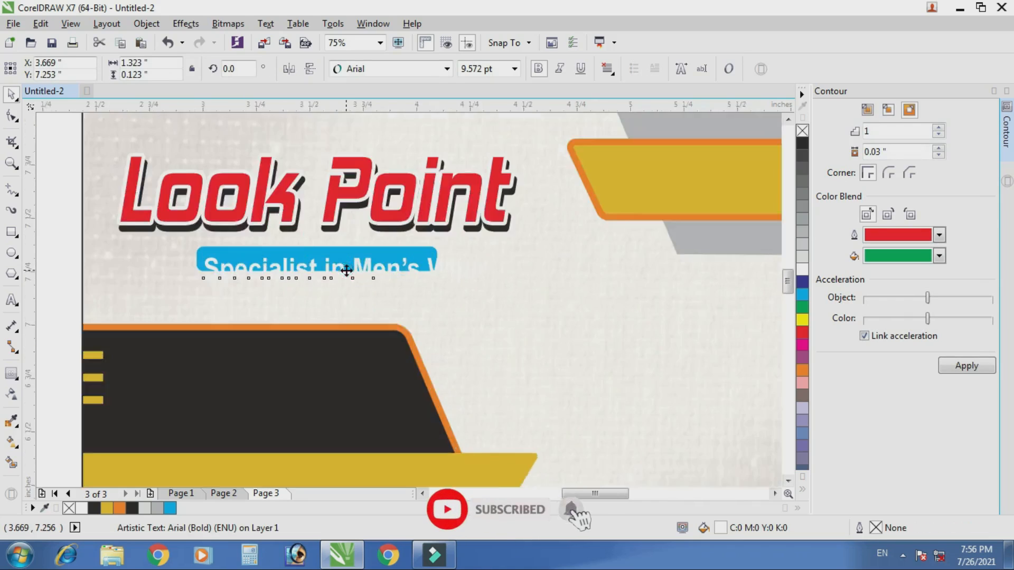
{"action": "left_click_drag", "start_coordinate": [633, 302], "coordinate": [452, 252]}
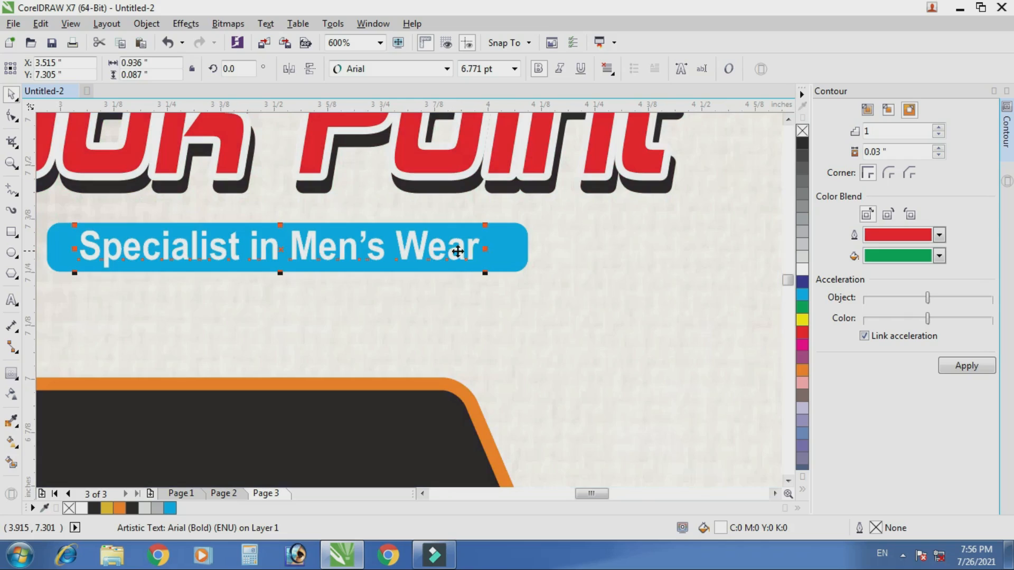
- Enlarge the blue bar and its tagline together to about 1.59 × 0.16 inch beneath the title
{"action": "left_click", "coordinate": [517, 261], "text": "shift"}
{"action": "left_click_drag", "start_coordinate": [528, 280], "coordinate": [631, 288]}
{"action": "scroll", "coordinate": [371, 250], "scroll_direction": "down", "scroll_amount": 1}
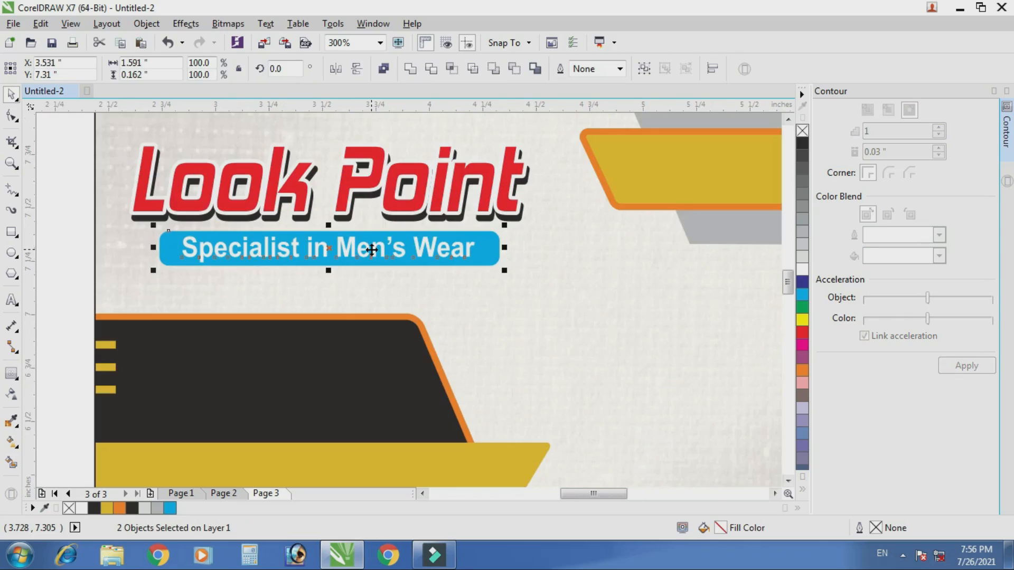
{"action": "scroll", "coordinate": [372, 249], "scroll_direction": "down", "scroll_amount": 1}
{"action": "left_click", "coordinate": [220, 253]}
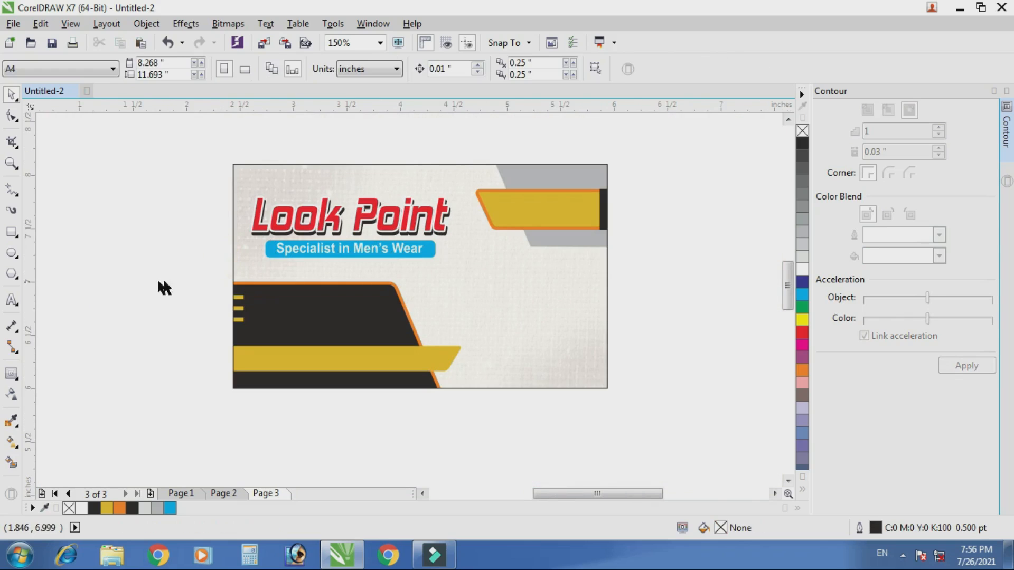
- Copy the three-line Hindi product text onto the card's lower-right area and reduce it to about 13.1 pt
{"action": "scroll", "coordinate": [237, 297], "scroll_direction": "down", "scroll_amount": 1}
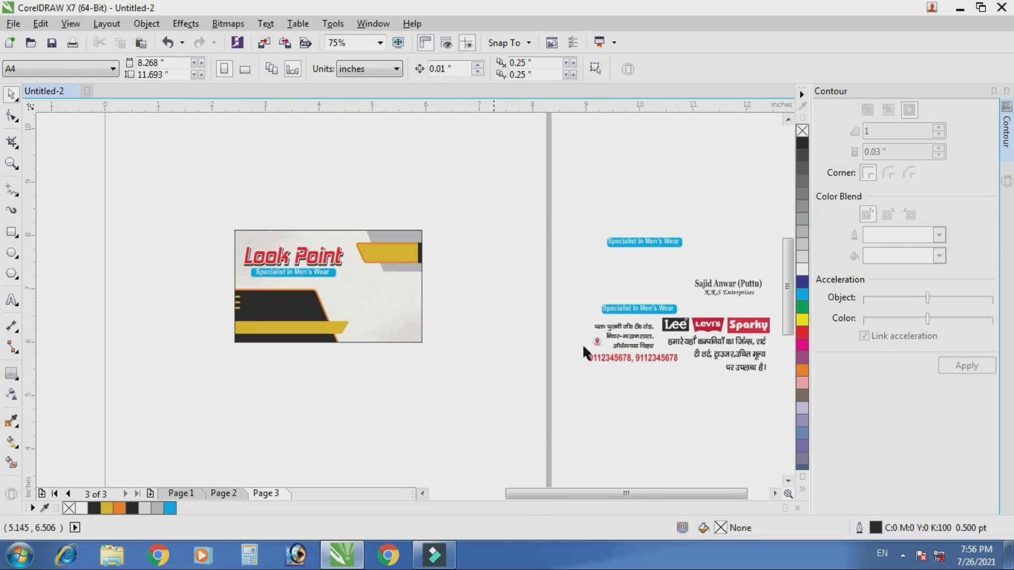
{"action": "left_click", "coordinate": [689, 335]}
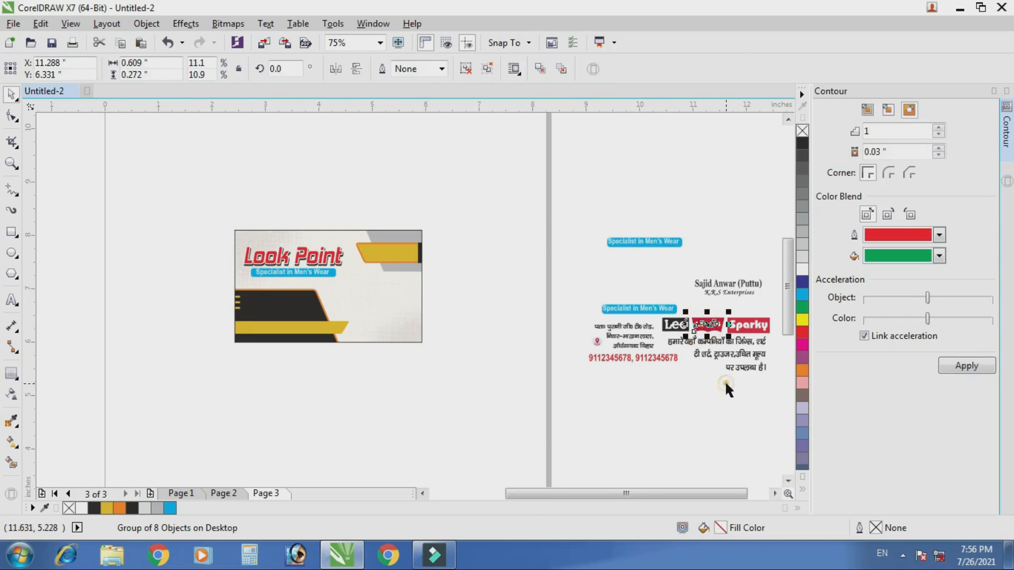
{"action": "left_click", "coordinate": [732, 357]}
{"action": "left_click_drag", "start_coordinate": [732, 357], "coordinate": [387, 323]}
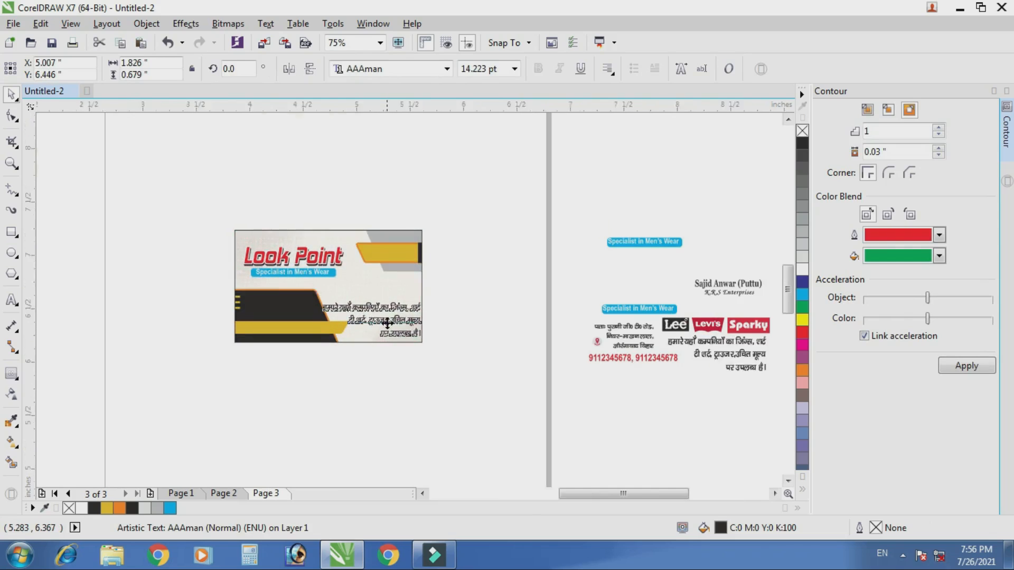
{"action": "scroll", "coordinate": [387, 323], "scroll_direction": "up", "scroll_amount": 2}
{"action": "left_click_drag", "start_coordinate": [526, 391], "coordinate": [496, 365]}
{"action": "left_click", "coordinate": [471, 308]}
{"action": "left_click_drag", "start_coordinate": [472, 308], "coordinate": [489, 311]}
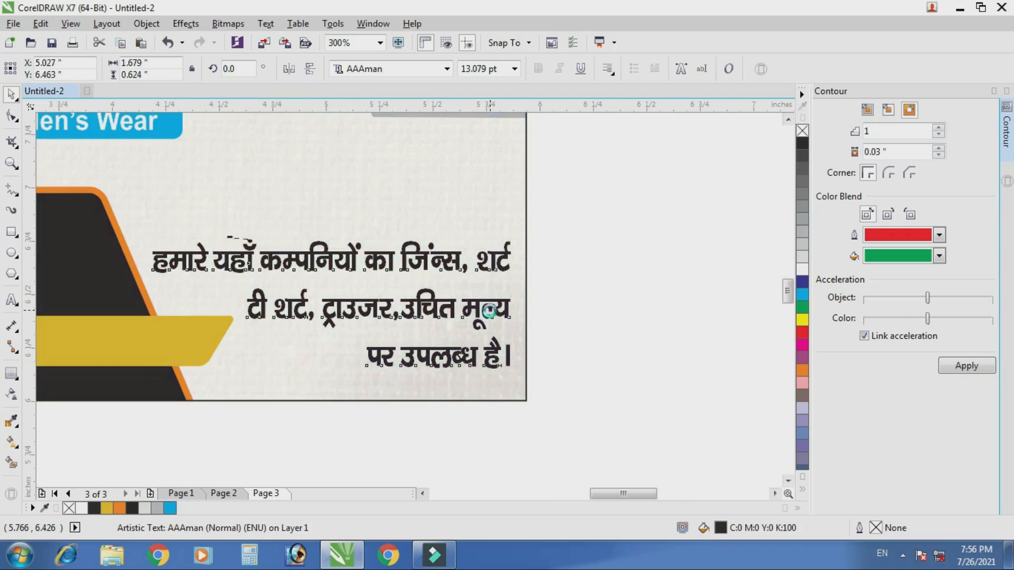
{"action": "scroll", "coordinate": [449, 347], "scroll_direction": "down", "scroll_amount": 2}
{"action": "left_click", "coordinate": [543, 407]}
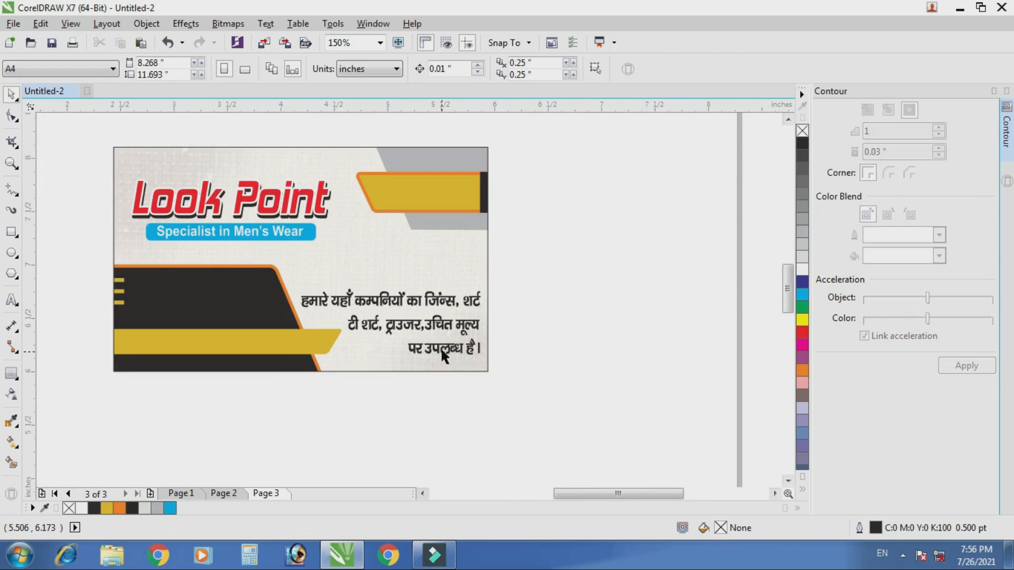
- Nudge the Hindi product text slightly lower on the card
{"action": "left_click", "coordinate": [442, 350]}
{"action": "scroll", "coordinate": [441, 350], "scroll_direction": "up", "scroll_amount": 4}
{"action": "left_click_drag", "start_coordinate": [442, 351], "coordinate": [444, 364]}
{"action": "scroll", "coordinate": [444, 365], "scroll_direction": "down", "scroll_amount": 4}
{"action": "left_click", "coordinate": [584, 401]}
- Copy the three-line Hindi address text onto the card's black panel and color it white
{"action": "scroll", "coordinate": [508, 317], "scroll_direction": "down", "scroll_amount": 2}
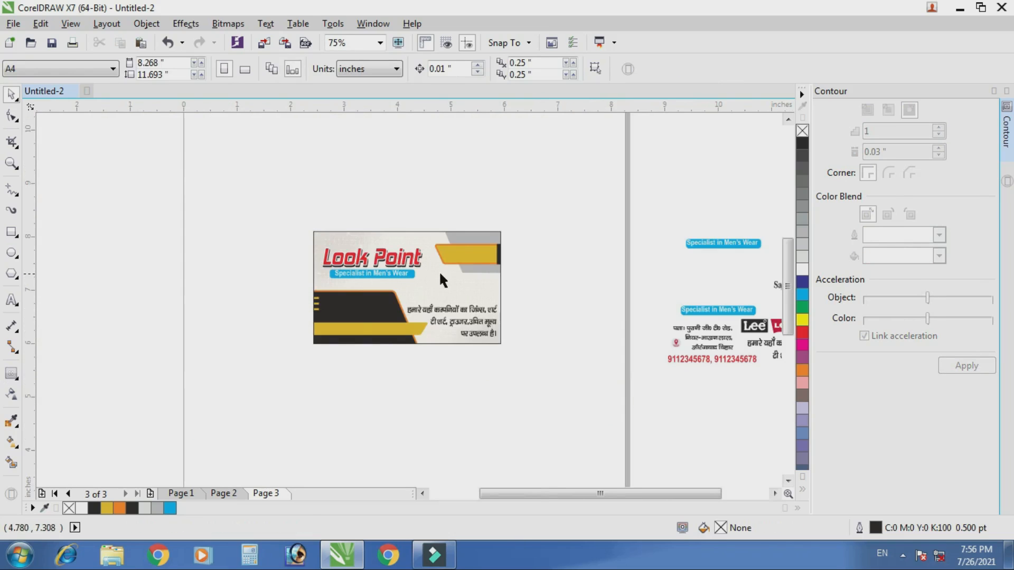
{"action": "scroll", "coordinate": [446, 276], "scroll_direction": "up", "scroll_amount": 2}
{"action": "scroll", "coordinate": [375, 319], "scroll_direction": "down", "scroll_amount": 2}
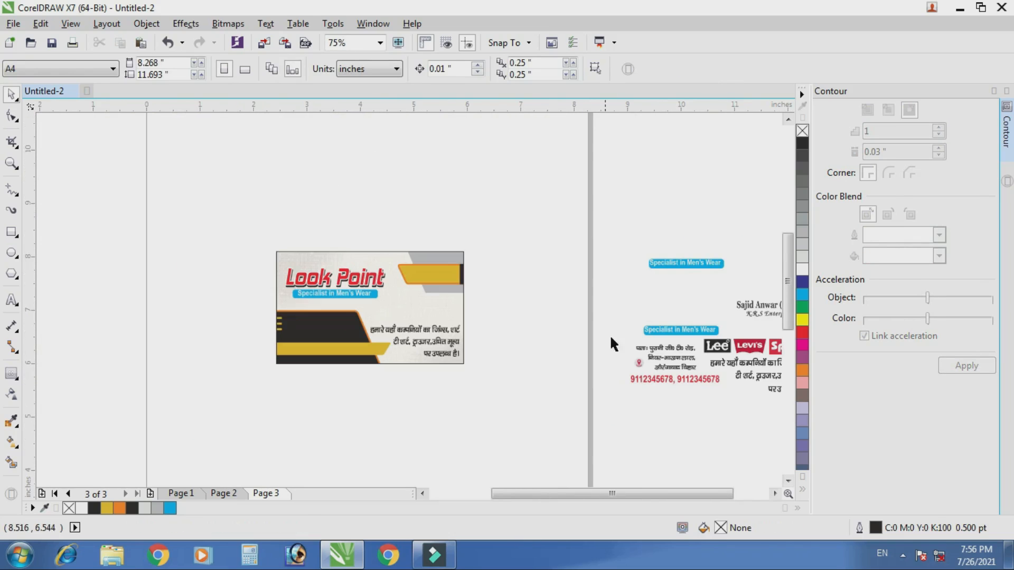
{"action": "left_click", "coordinate": [664, 358]}
{"action": "left_click_drag", "start_coordinate": [664, 356], "coordinate": [327, 331]}
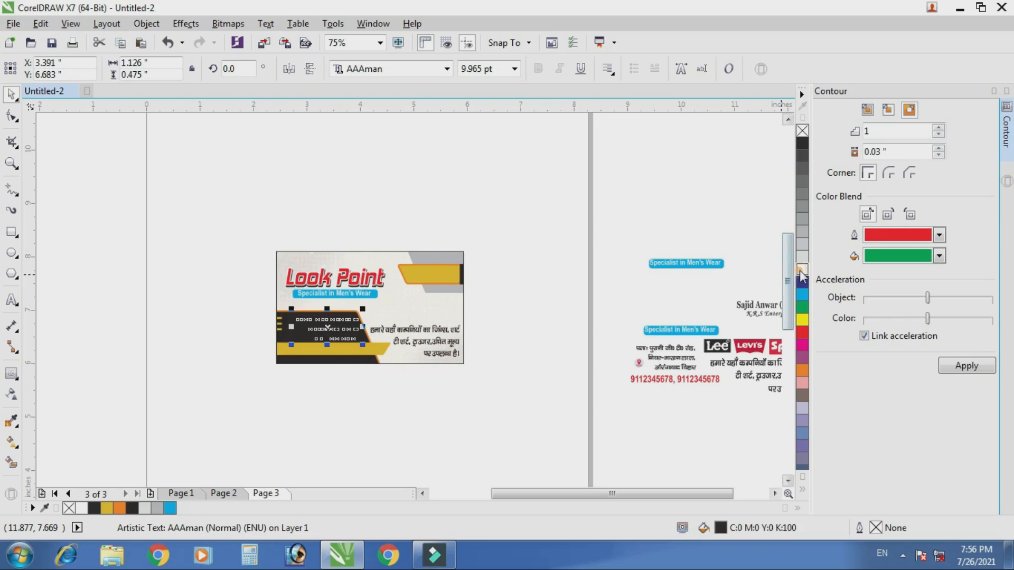
- Shift the address text slightly left in the black panel, widen it to about 1.16 inches and enlarge it slightly
{"action": "scroll", "coordinate": [325, 327], "scroll_direction": "up", "scroll_amount": 2}
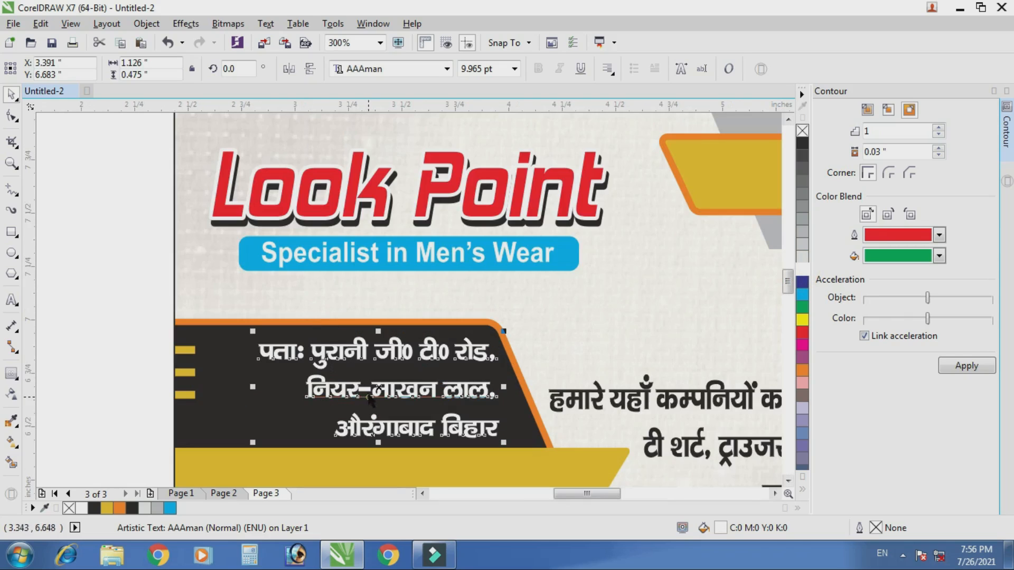
{"action": "left_click_drag", "start_coordinate": [369, 400], "coordinate": [351, 399]}
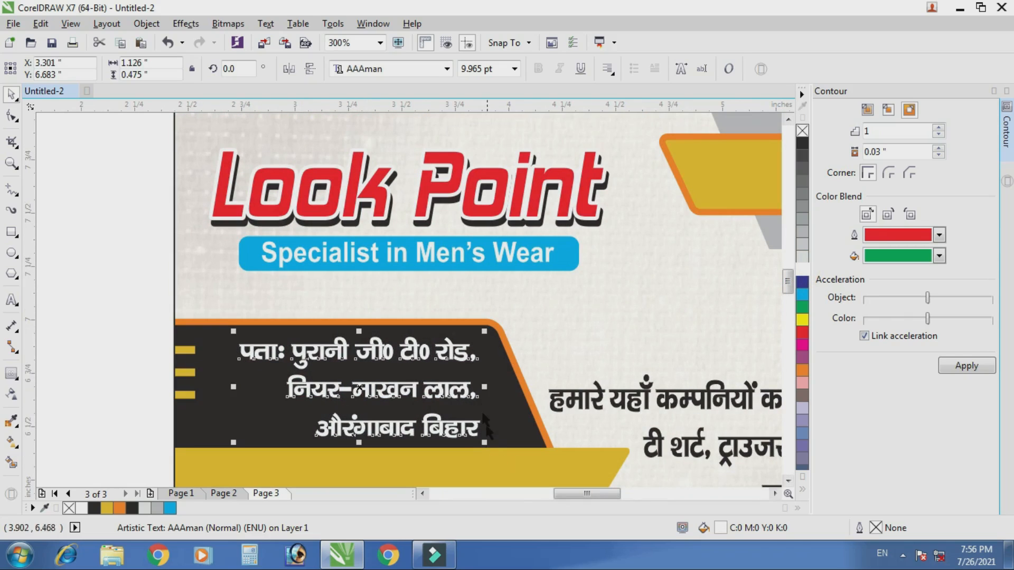
{"action": "left_click_drag", "start_coordinate": [481, 389], "coordinate": [489, 389]}
{"action": "scroll", "coordinate": [361, 396], "scroll_direction": "down", "scroll_amount": 2}
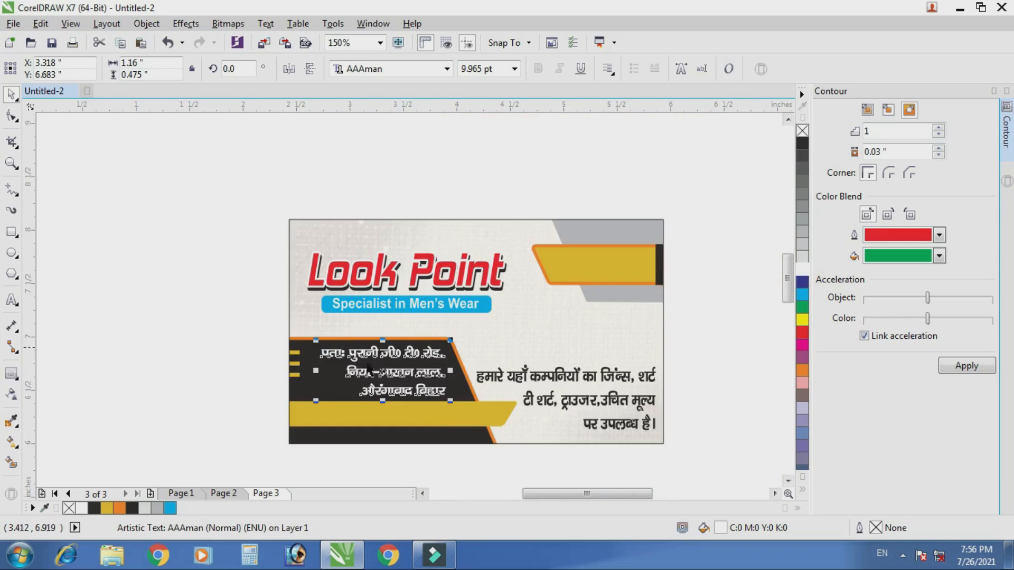
{"action": "scroll", "coordinate": [317, 354], "scroll_direction": "up", "scroll_amount": 2}
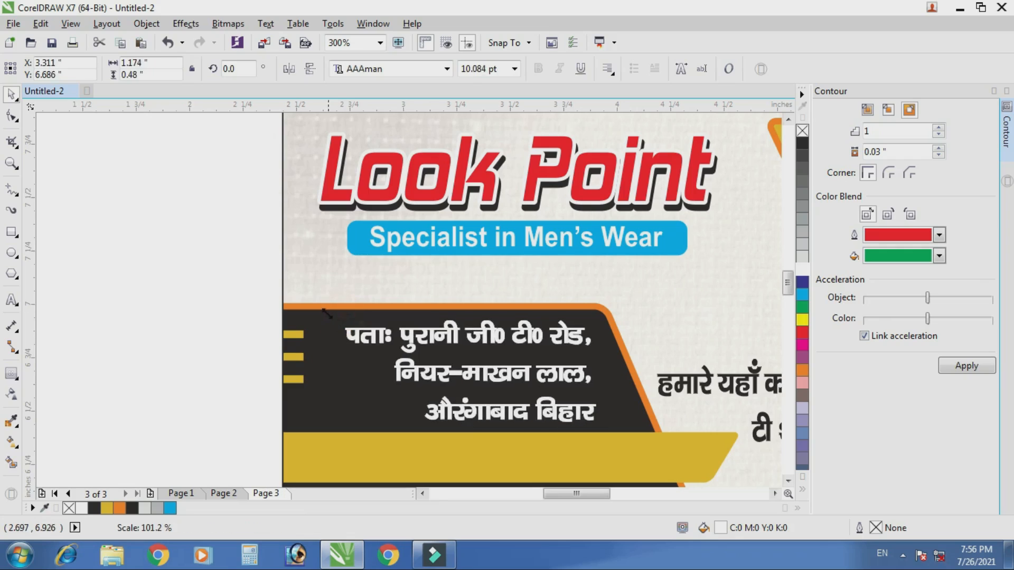